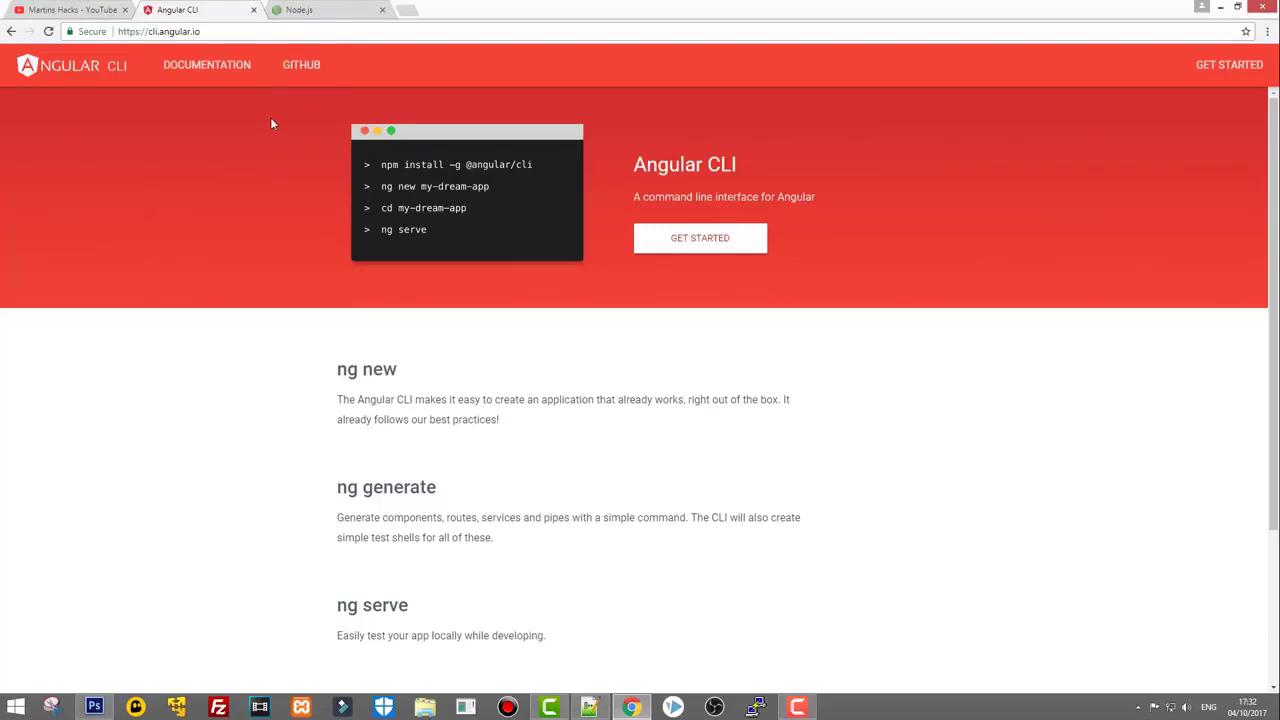
# Step: Download the v6.11.4 LTS Windows installer from the nodejs.org page and launch it
pyautogui.click(314, 10)
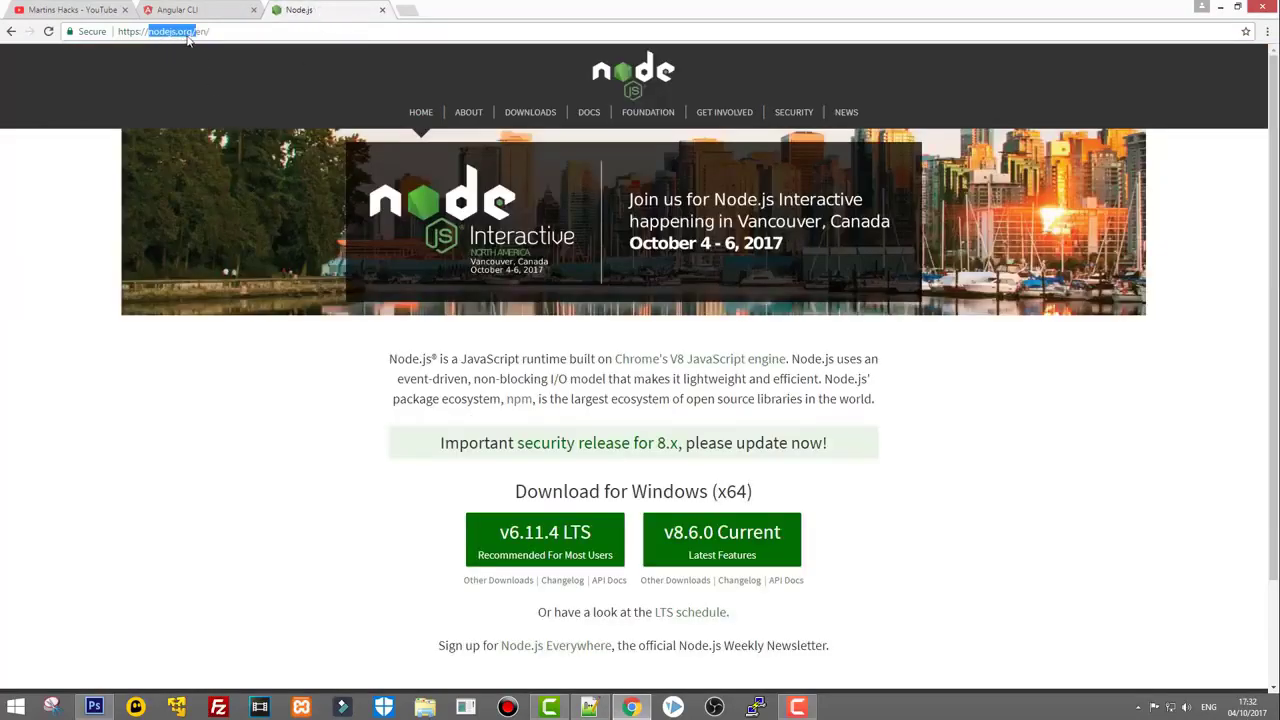
pyautogui.moveTo(197, 36); pyautogui.dragTo(211, 36)
pyautogui.press('BackSpace')
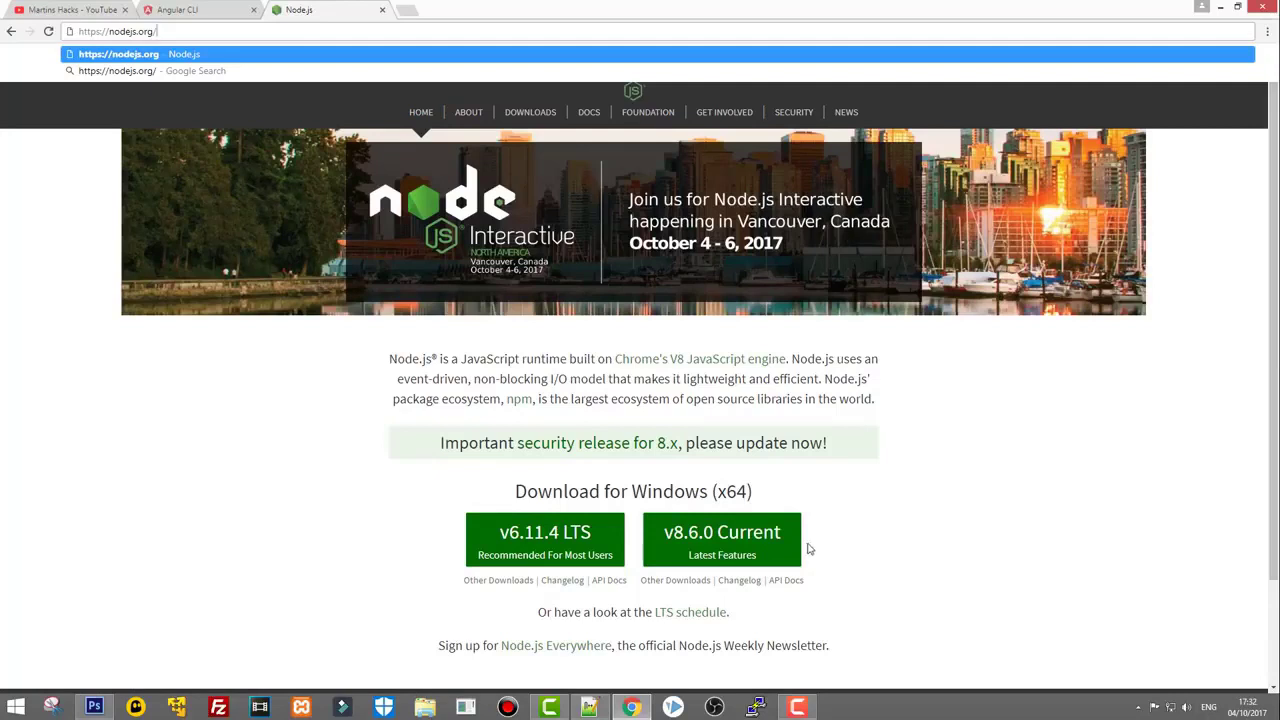
pyautogui.click(547, 545)
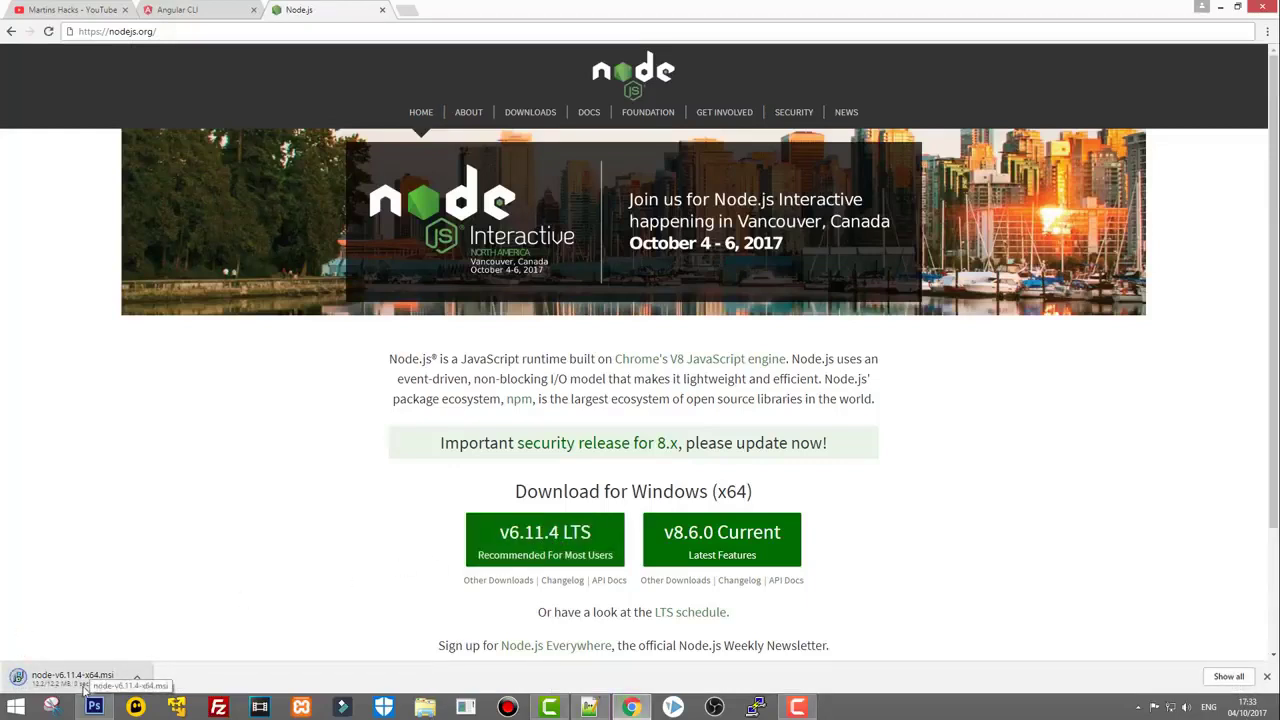
pyautogui.click(73, 681)
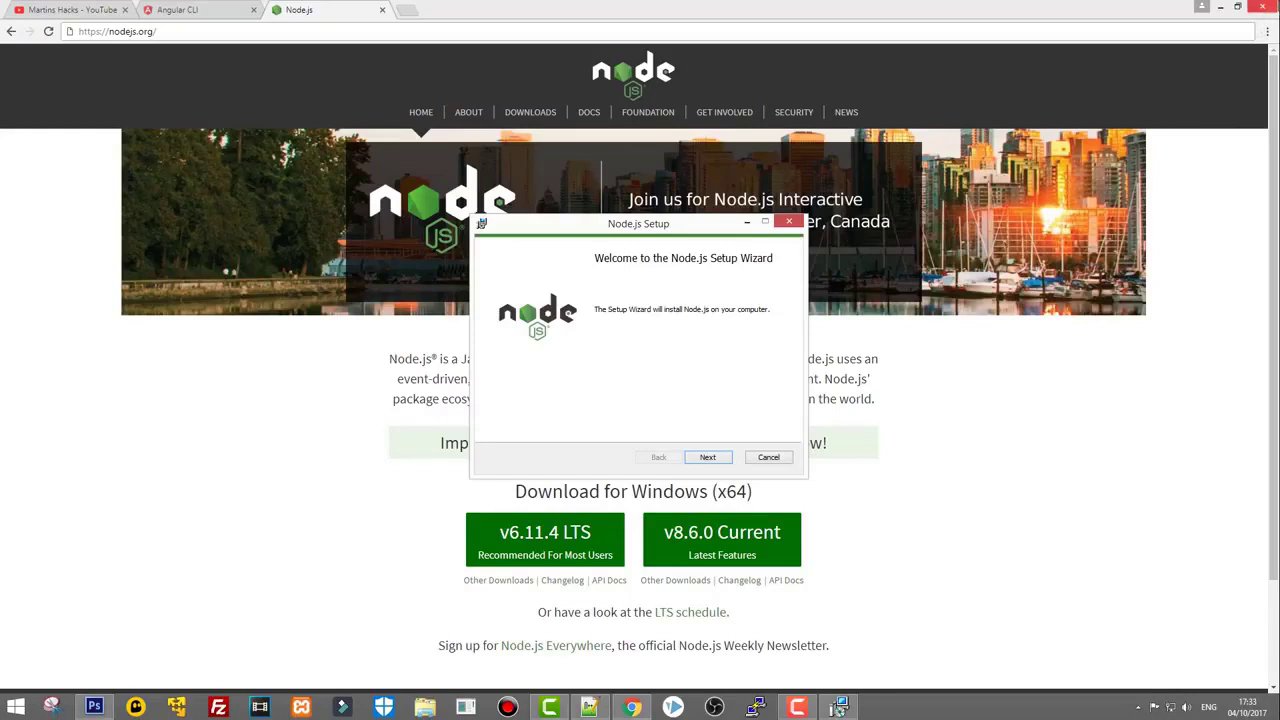
# Step: Open a Command Prompt and run node to check whether Node.js is already available
pyautogui.moveTo(1278, 2)
pyautogui.click(1250, 122)
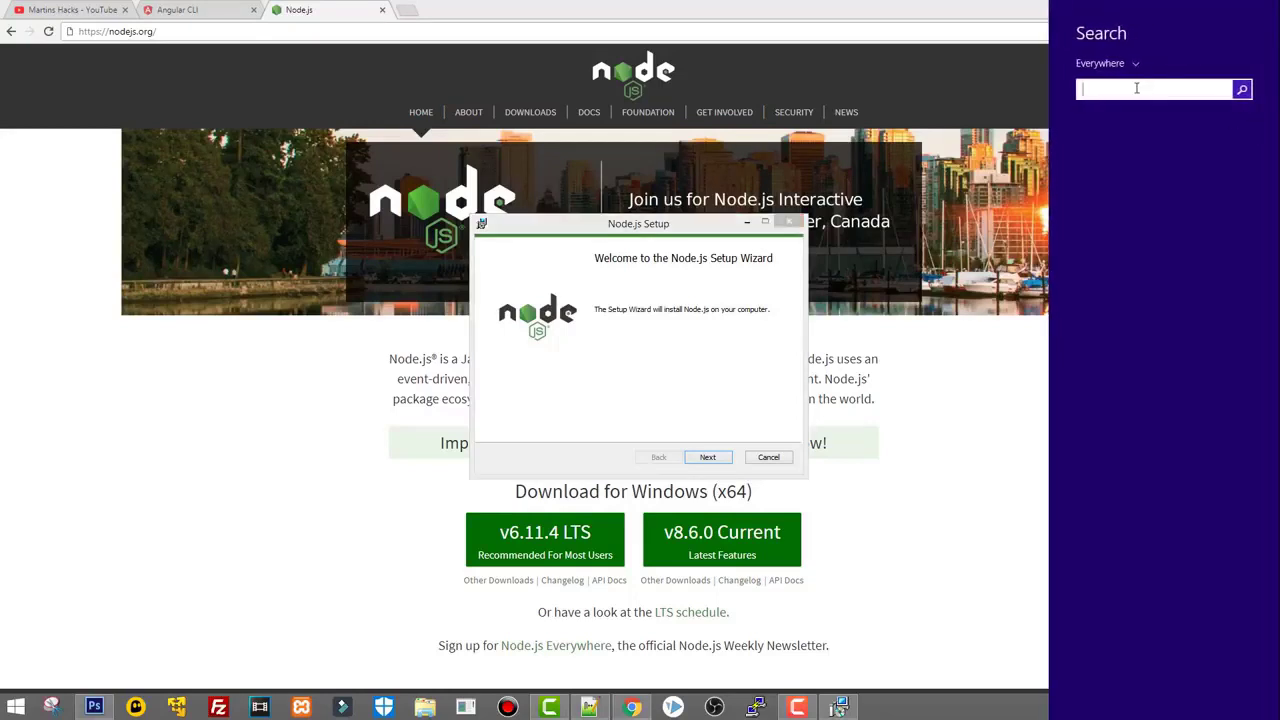
pyautogui.write('cmd')
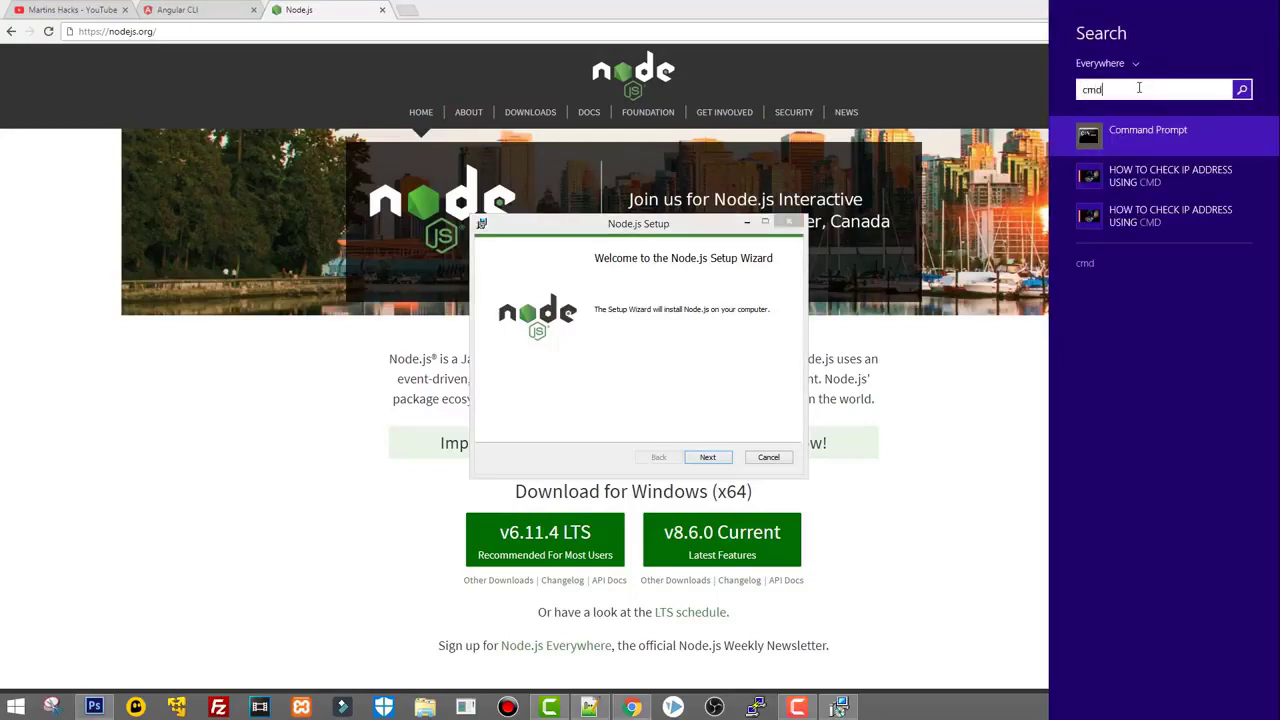
pyautogui.press('Return')
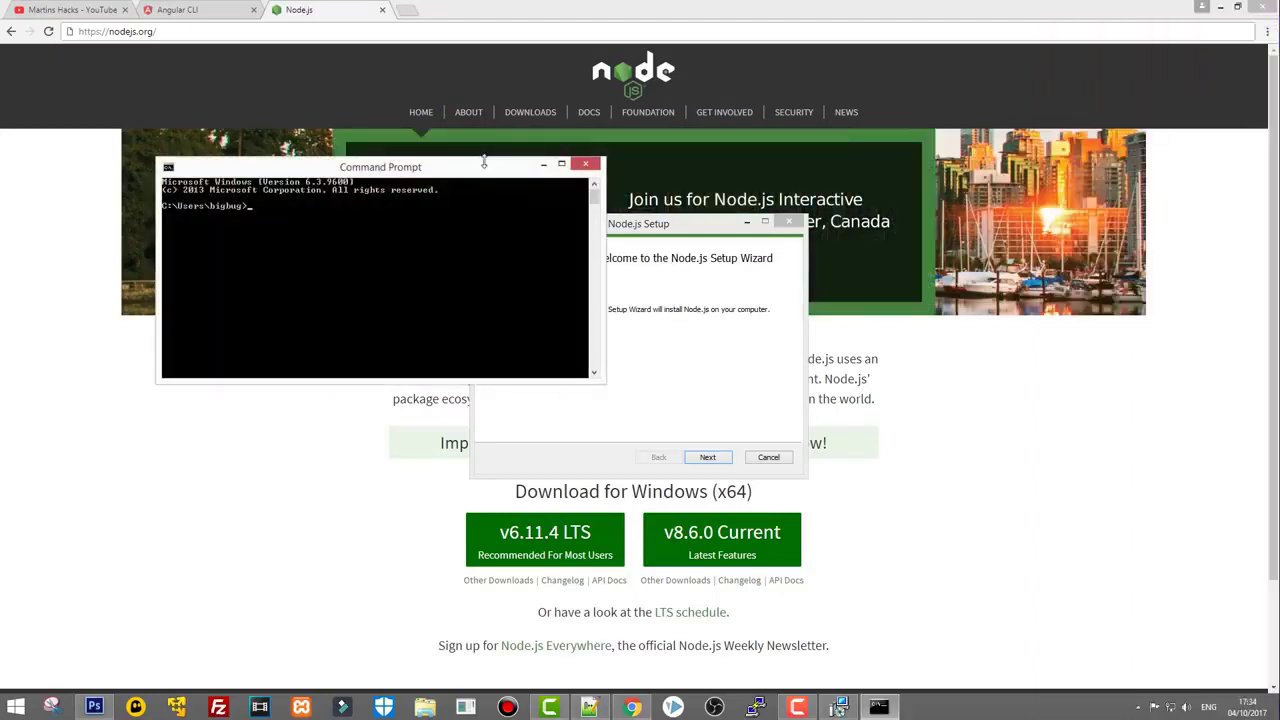
pyautogui.moveTo(479, 174); pyautogui.dragTo(691, 57)
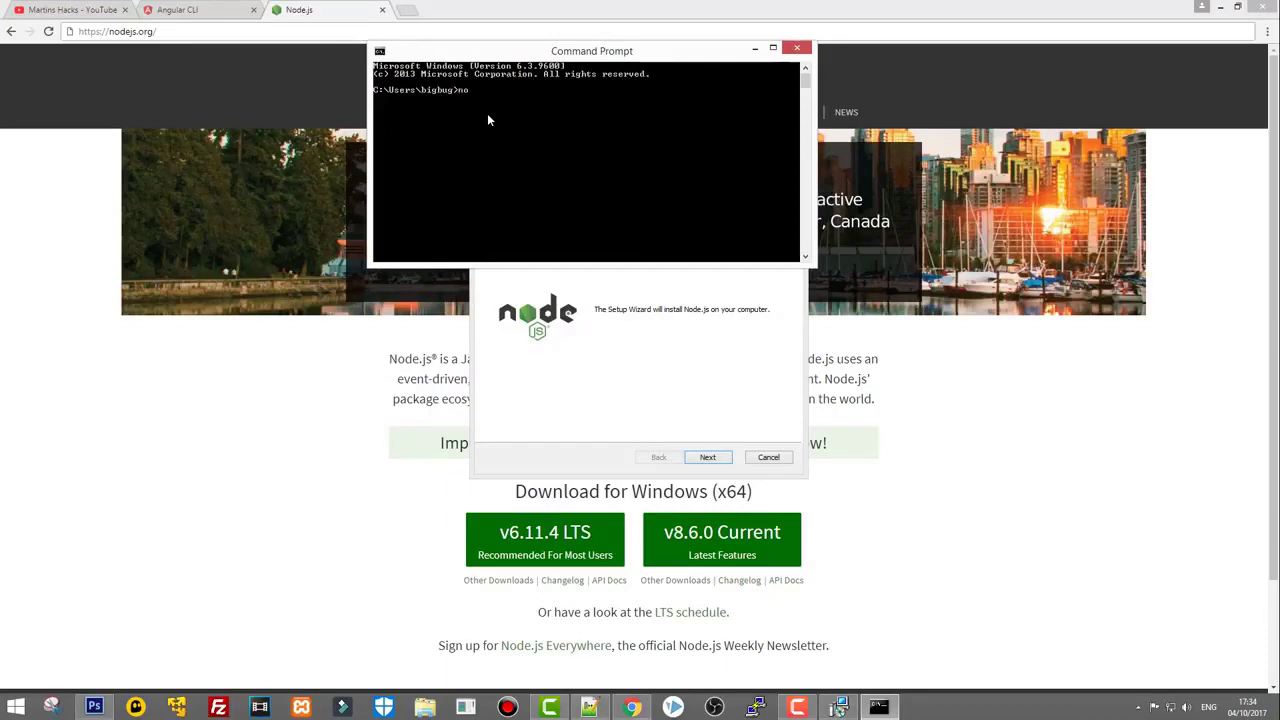
pyautogui.write('node')
pyautogui.press('Return')
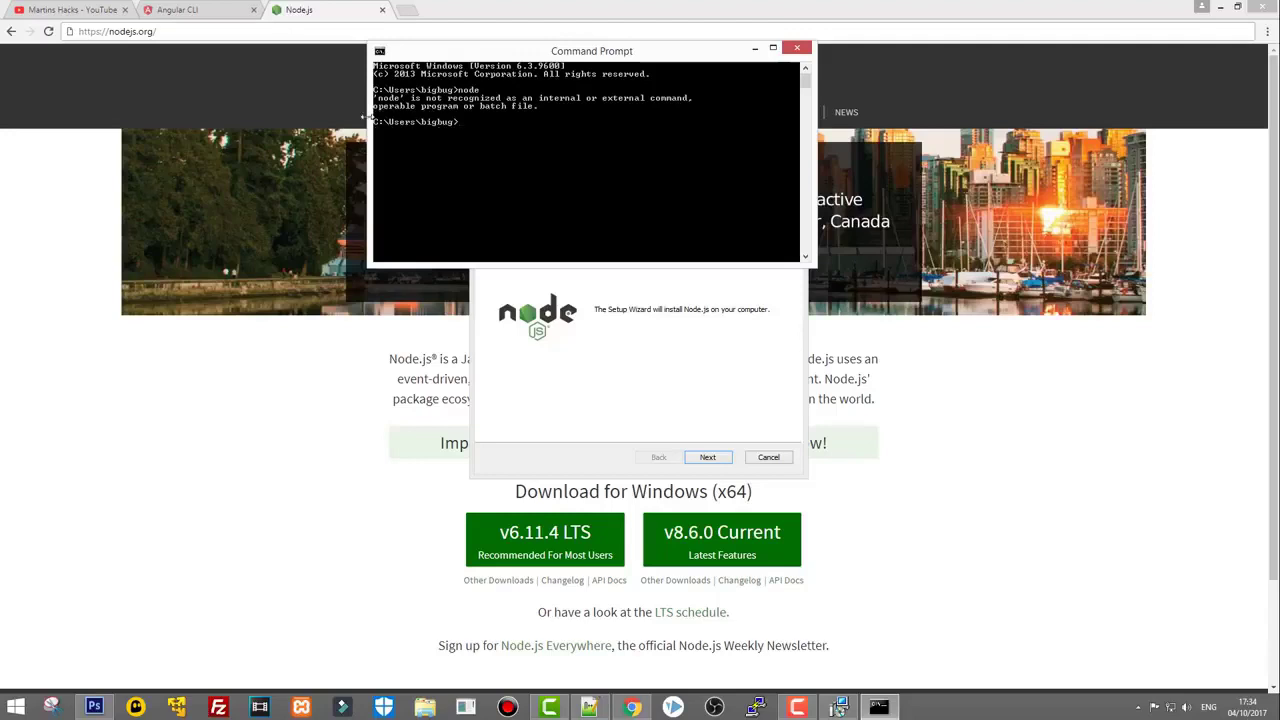
# Step: Return to the Node.js Setup wizard and accept the terms of the license agreement
pyautogui.click(589, 599)
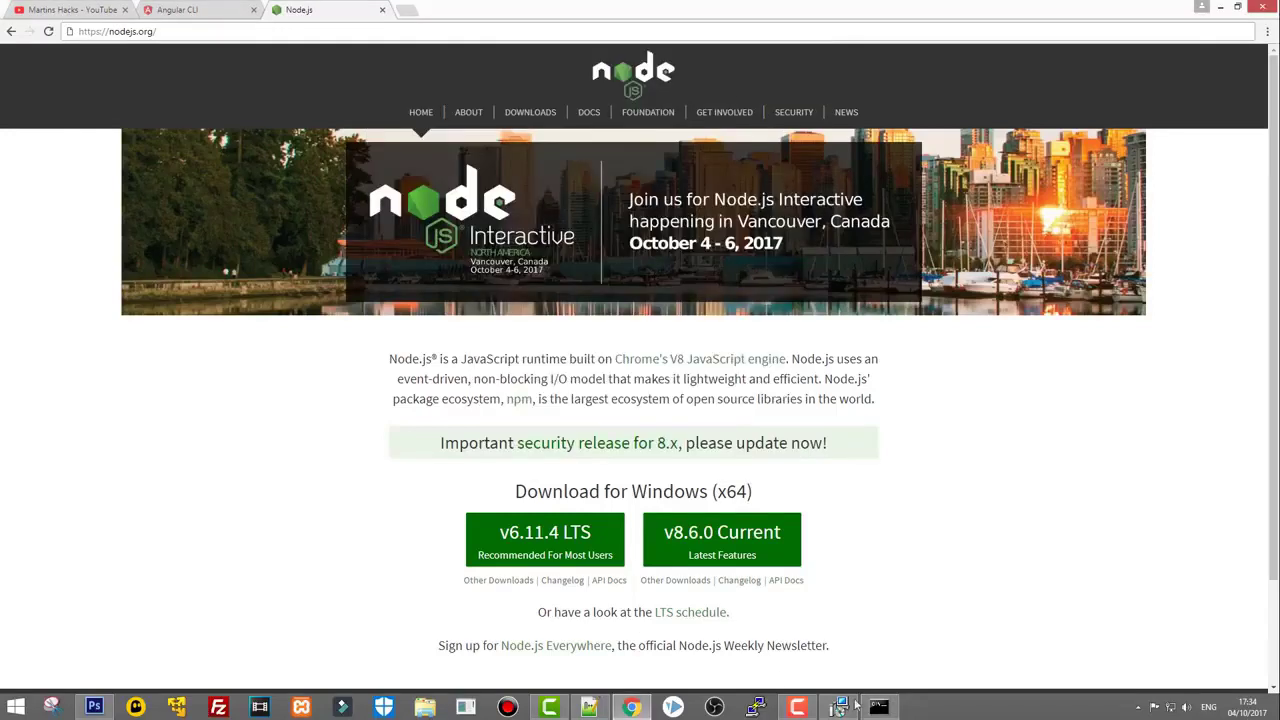
pyautogui.click(838, 707)
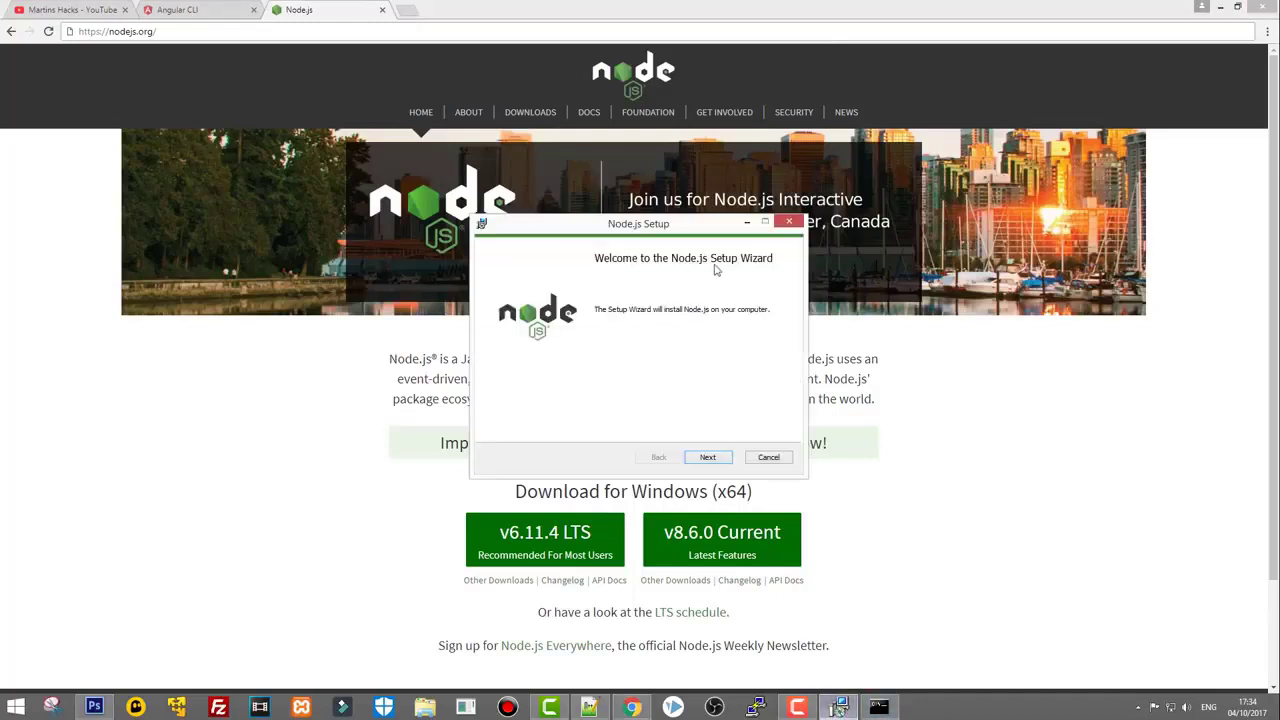
pyautogui.click(707, 459)
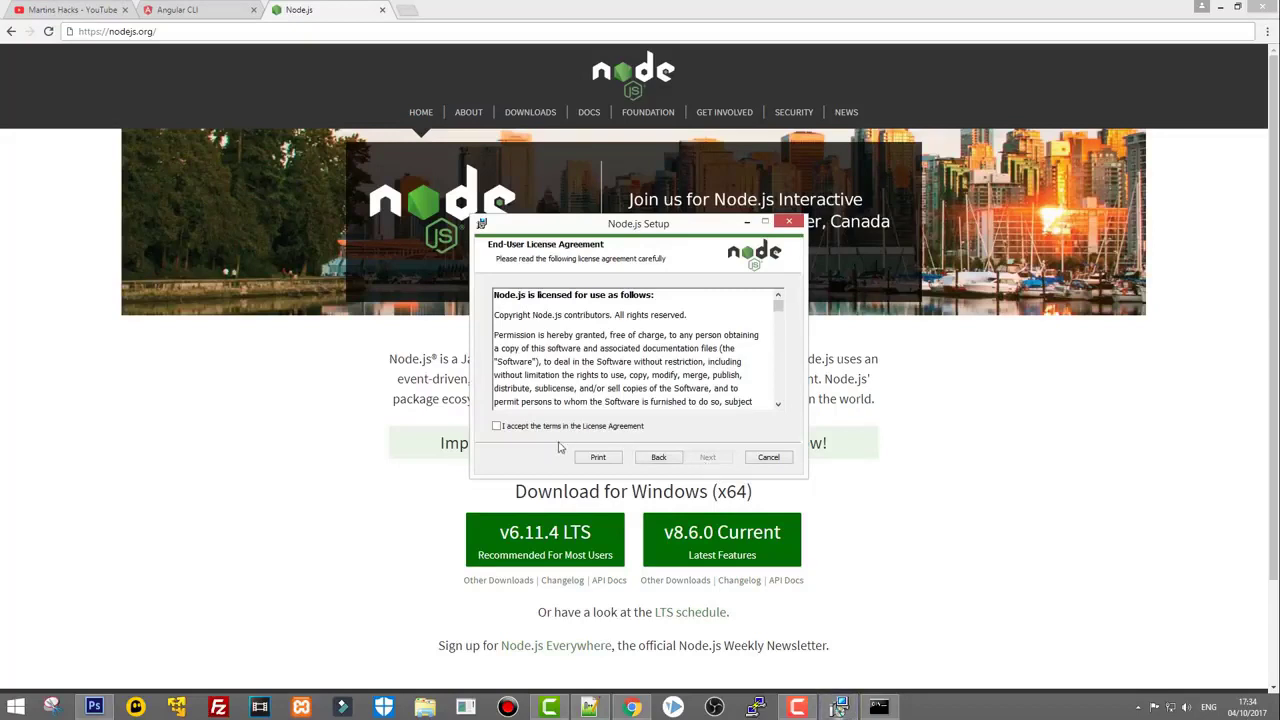
pyautogui.click(497, 427)
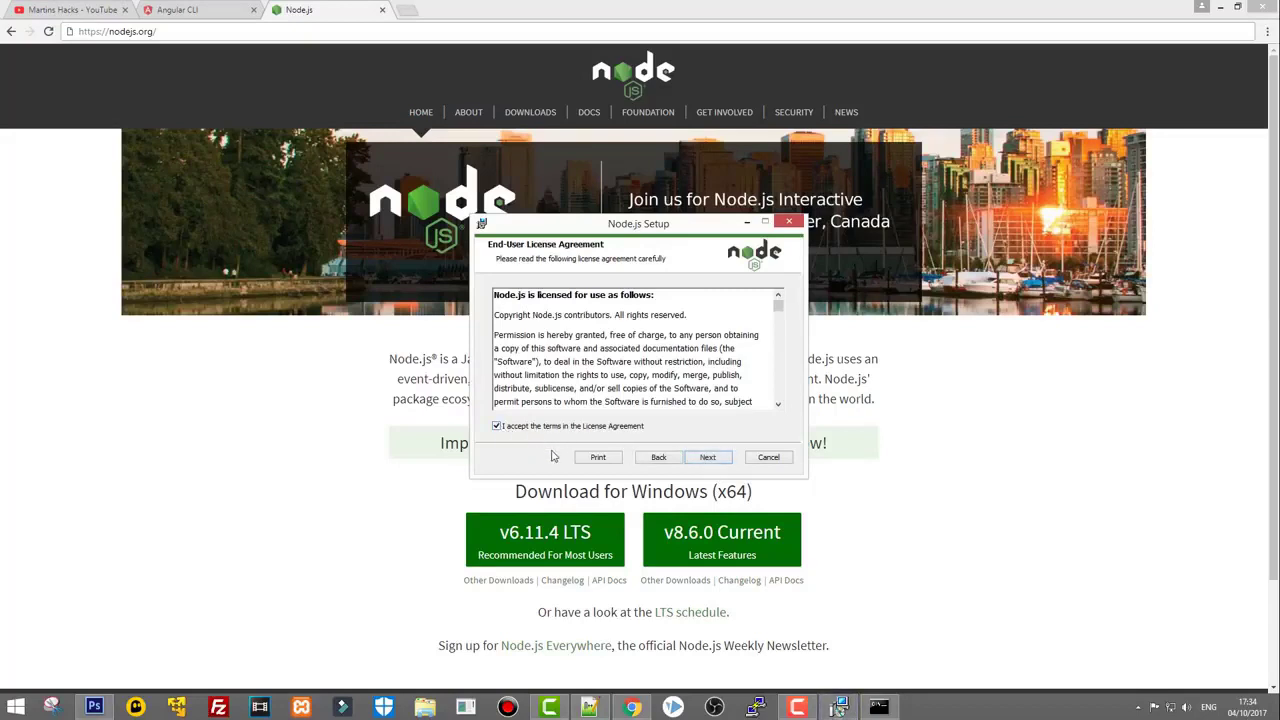
pyautogui.click(705, 459)
# Step: Install Node.js with the default destination folder C:\Program Files\nodejs\ and default features, and finish the setup wizard
pyautogui.moveTo(503, 329); pyautogui.dragTo(546, 330)
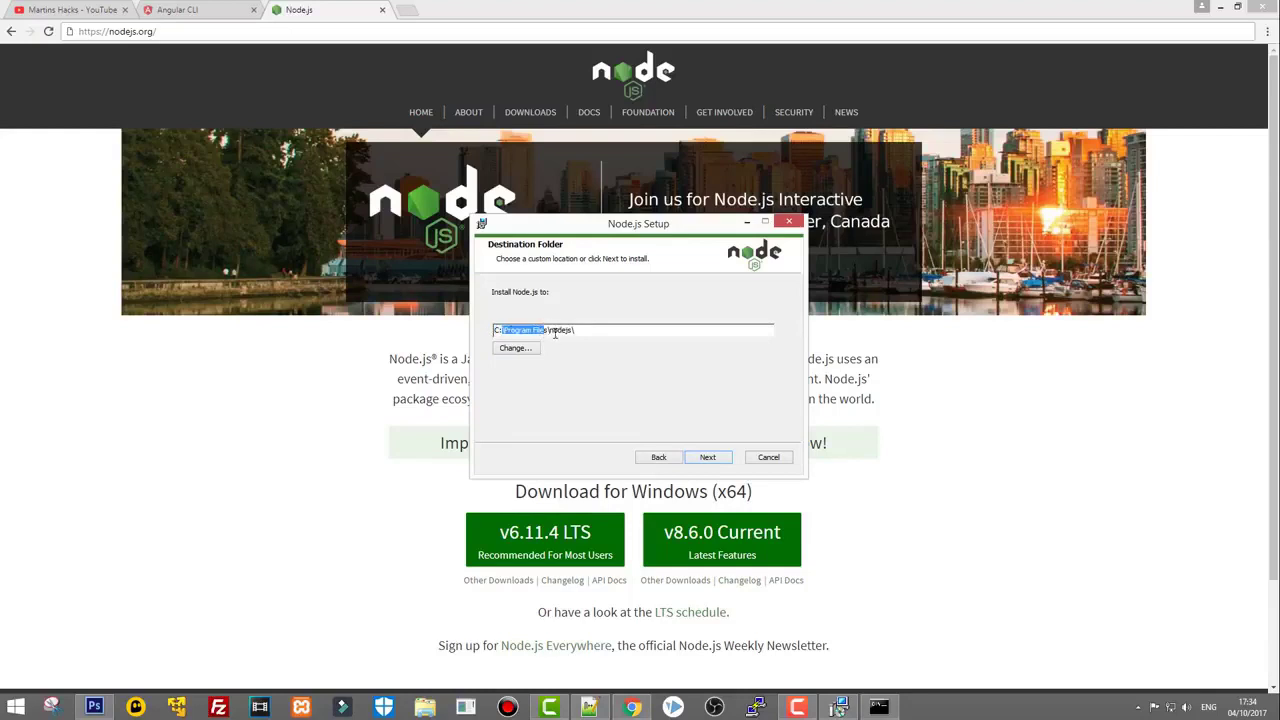
pyautogui.moveTo(548, 329); pyautogui.dragTo(574, 330)
pyautogui.click(705, 462)
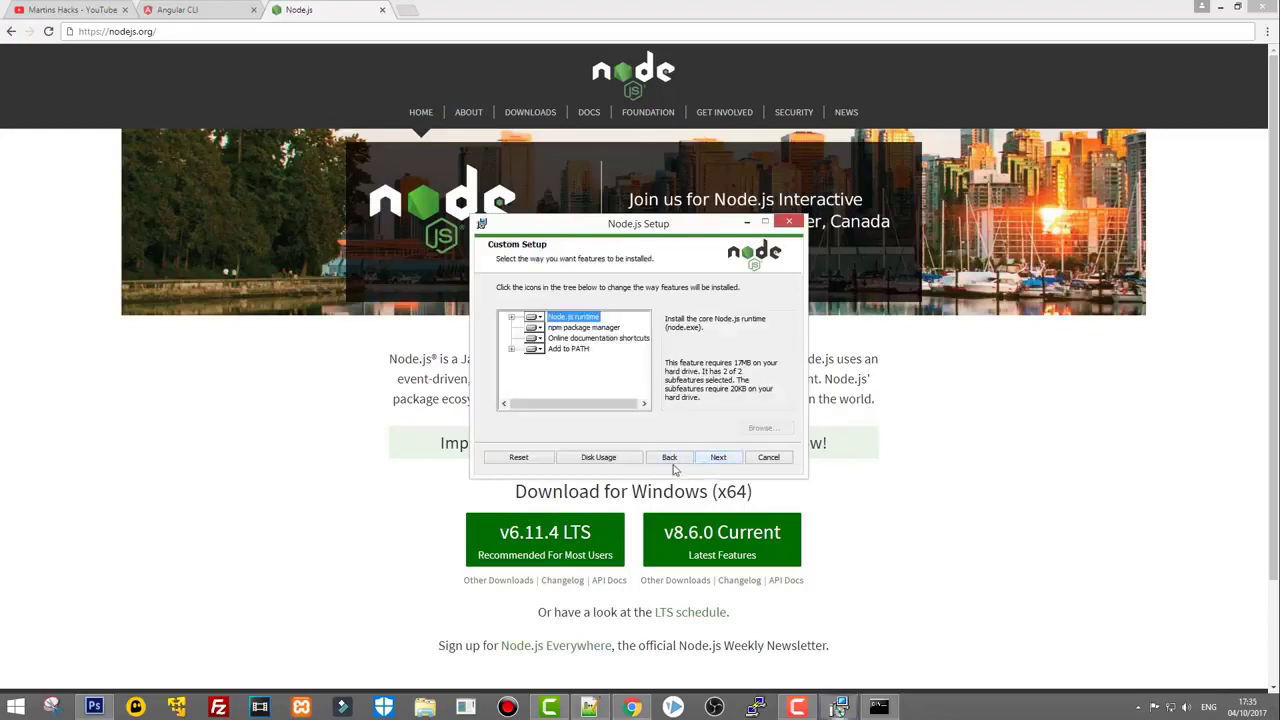
pyautogui.click(717, 457)
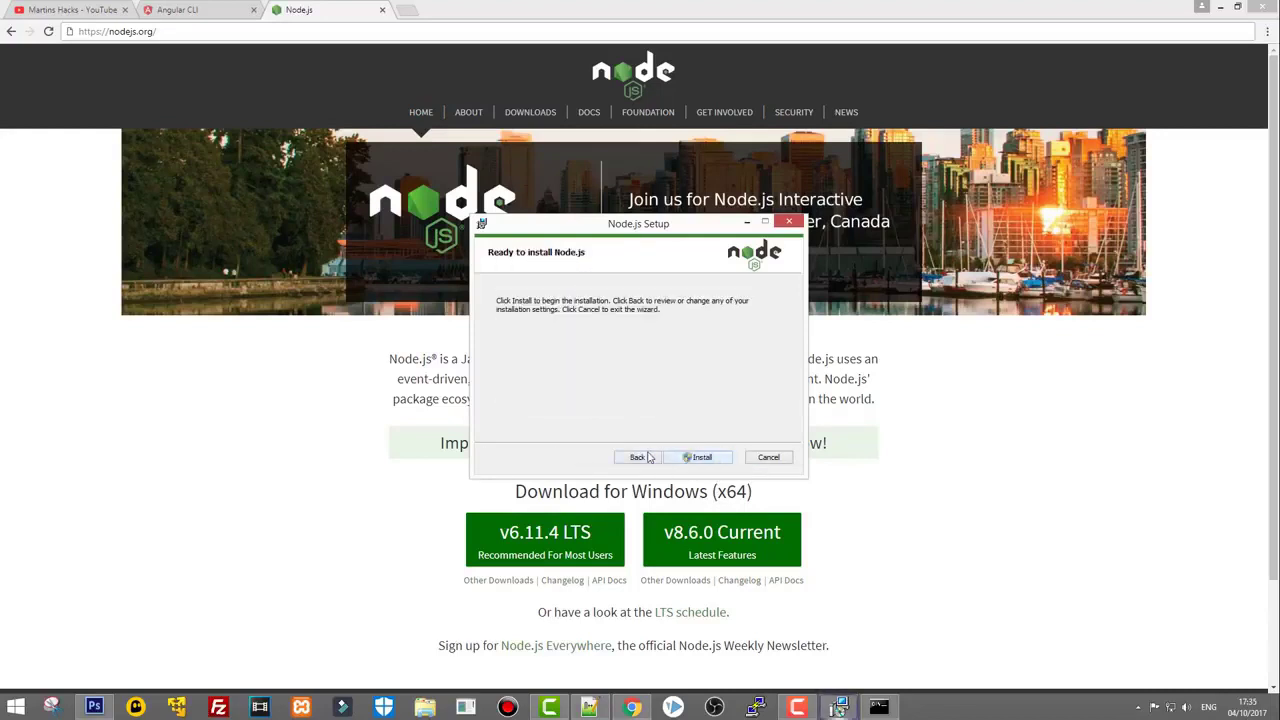
pyautogui.click(702, 458)
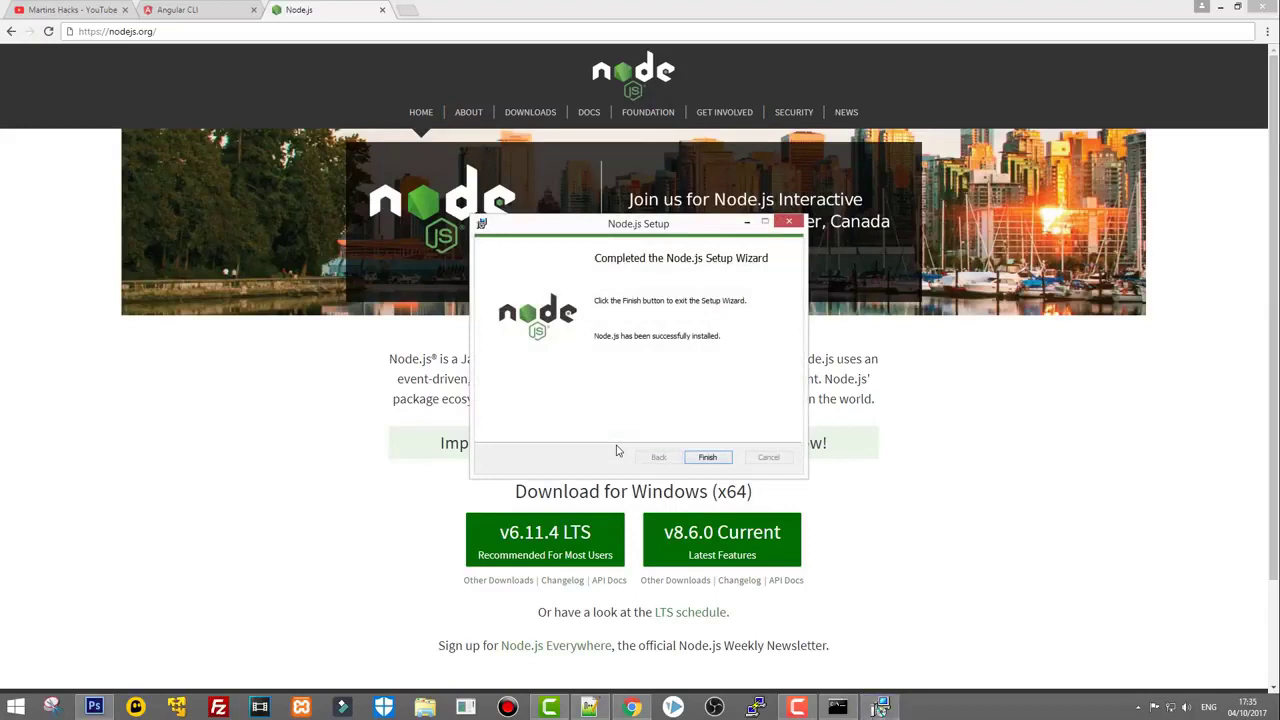
pyautogui.click(707, 457)
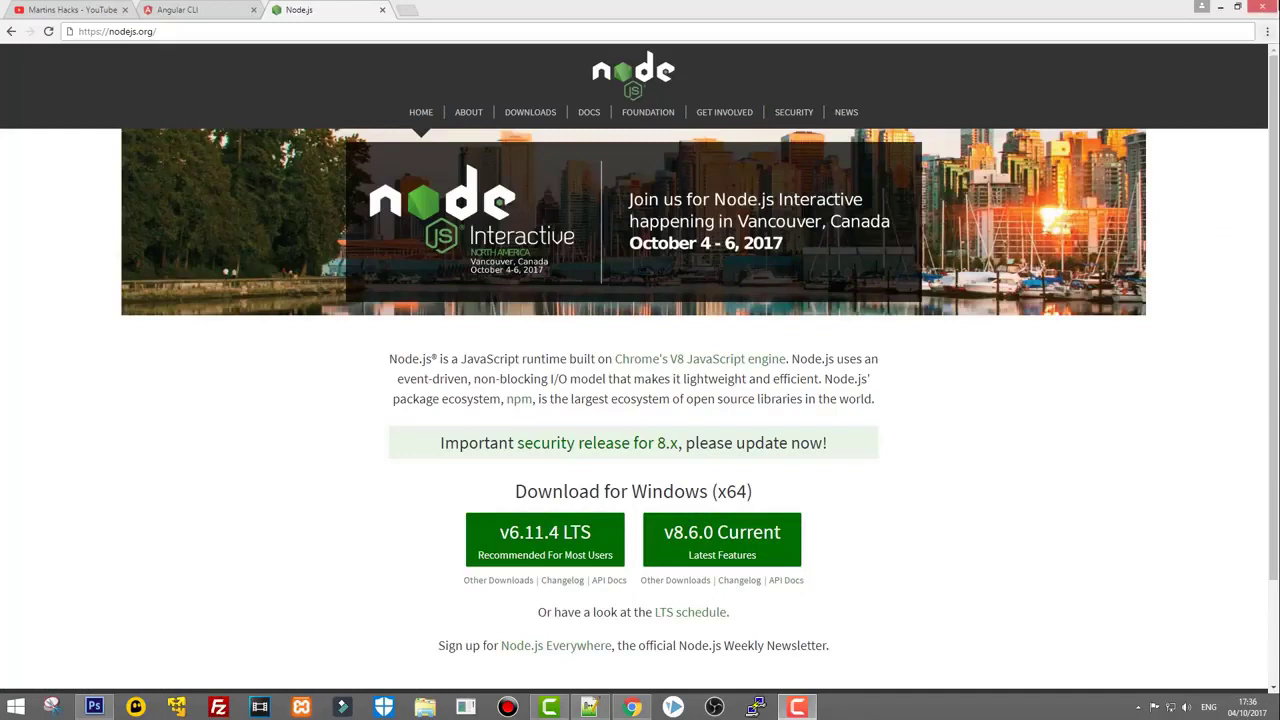
# Step: Test the Node.js installation by starting node in a new, enlarged Command Prompt and evaluating 2 + 5, and close the window
pyautogui.moveTo(1278, 2)
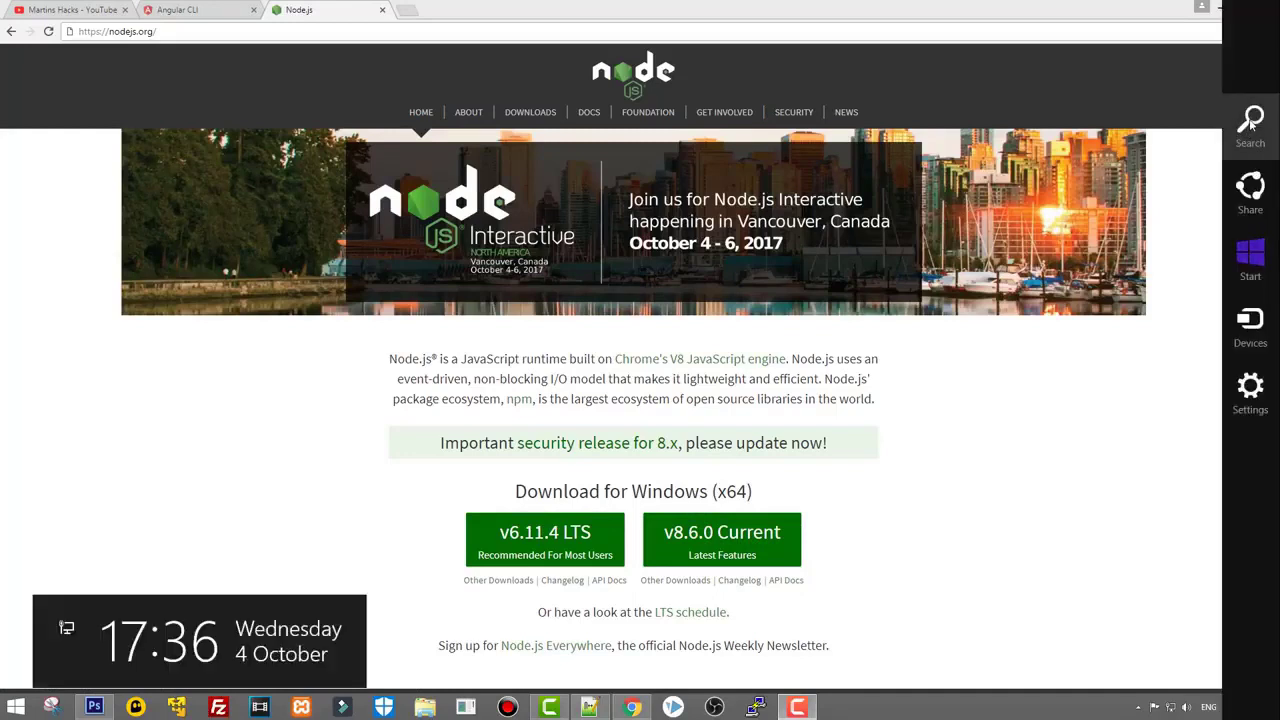
pyautogui.click(1251, 127)
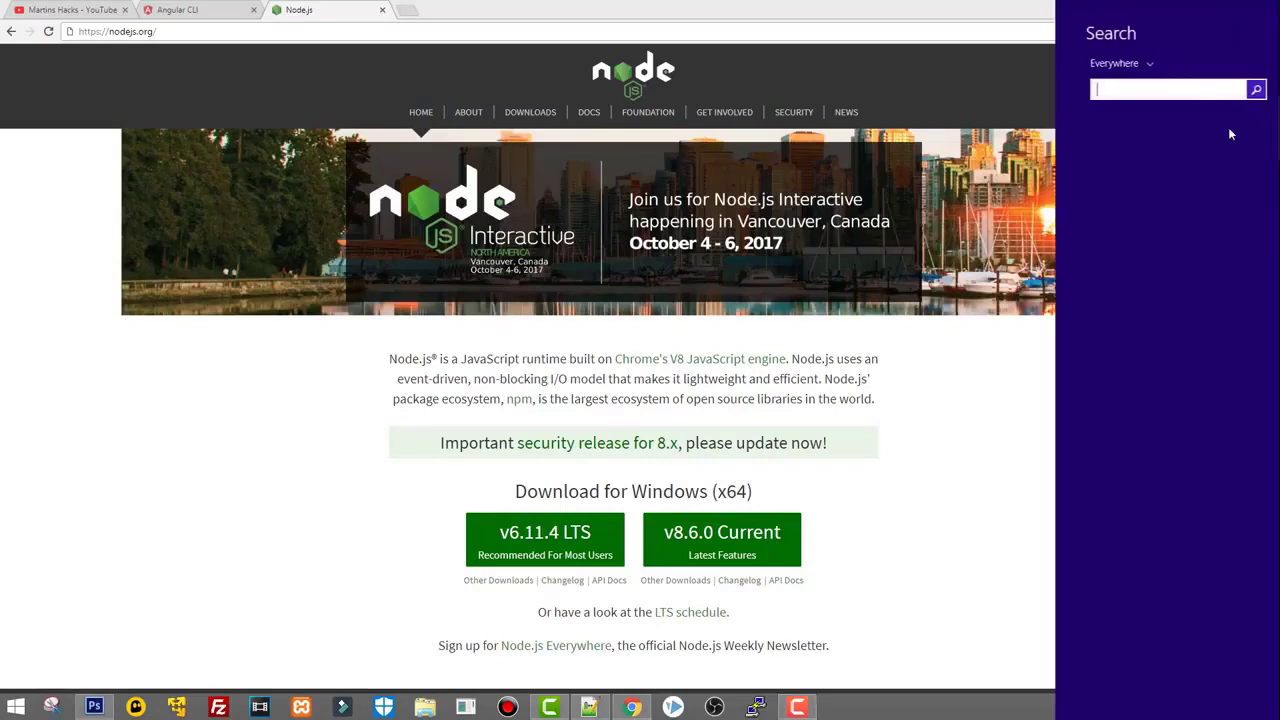
pyautogui.write('c')
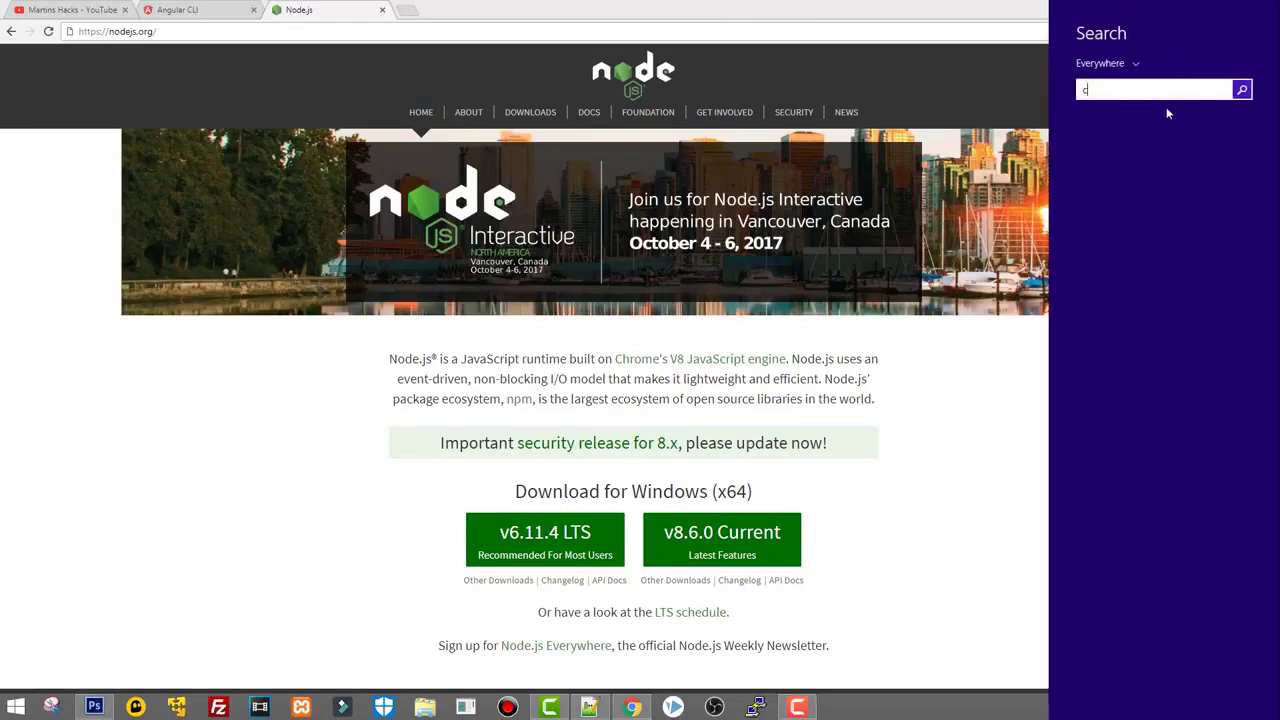
pyautogui.write('md')
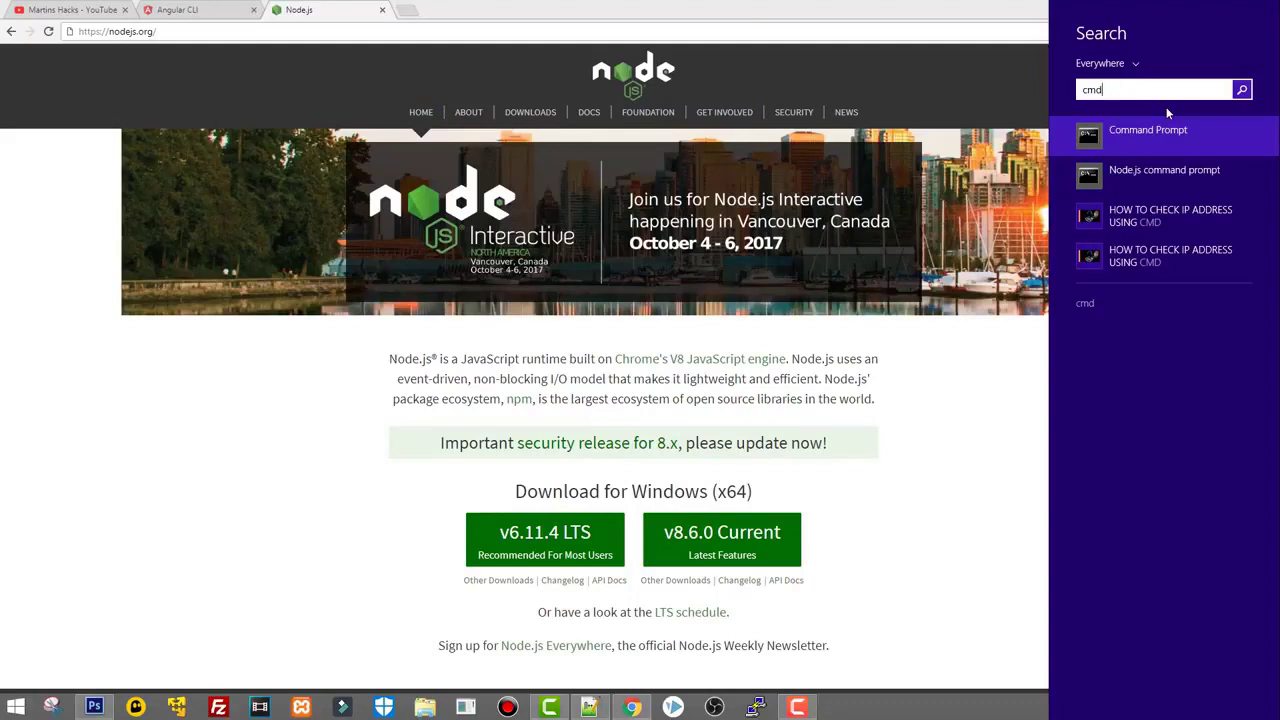
pyautogui.press('Return')
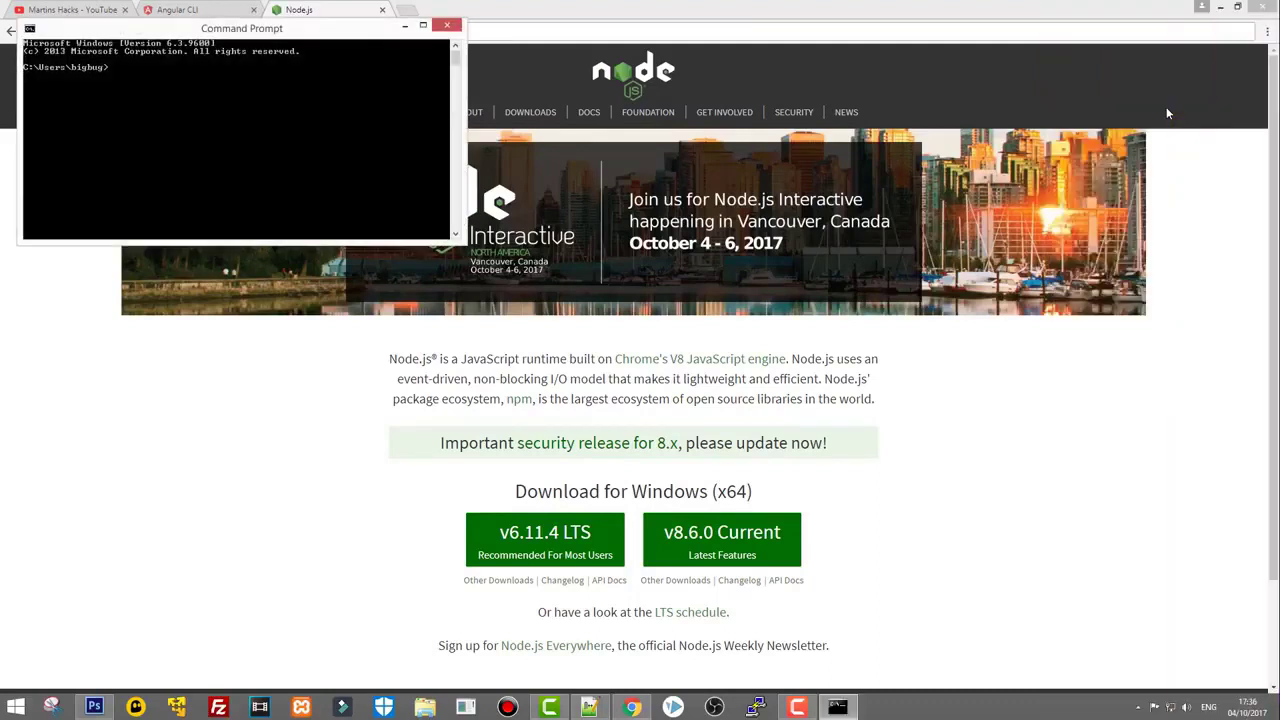
pyautogui.moveTo(336, 35); pyautogui.dragTo(738, 106)
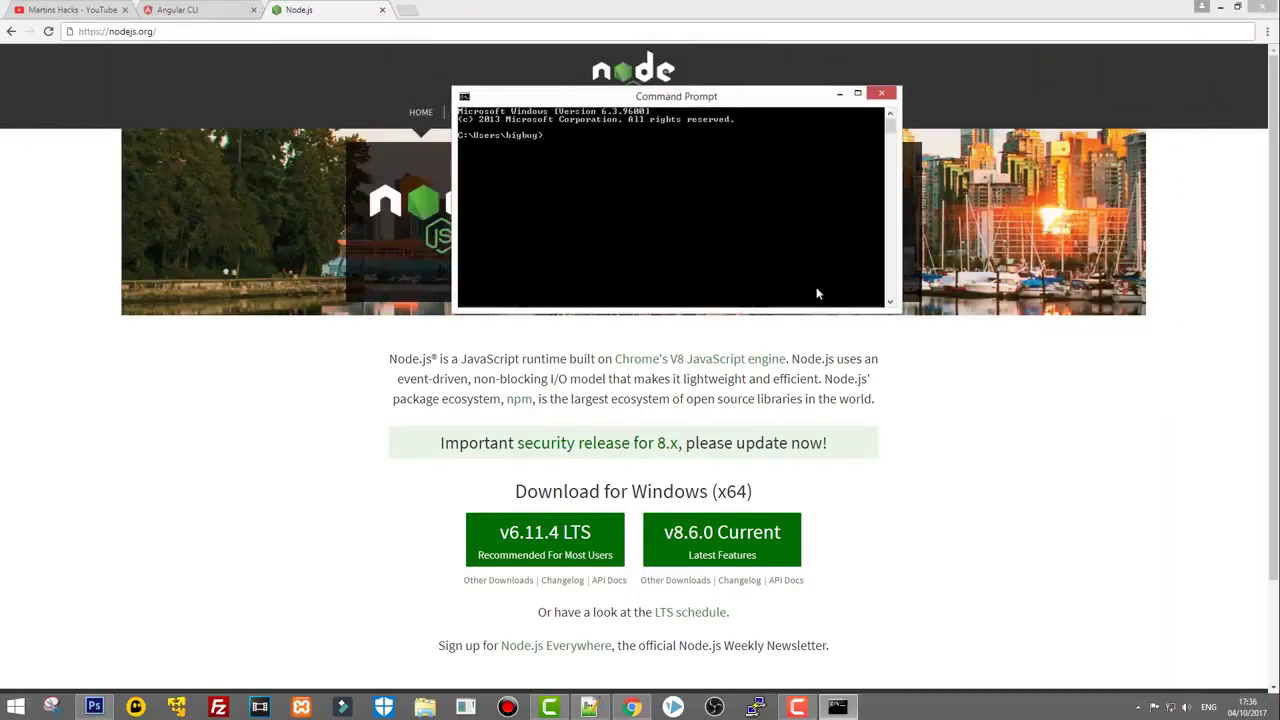
pyautogui.moveTo(899, 350); pyautogui.dragTo(876, 367)
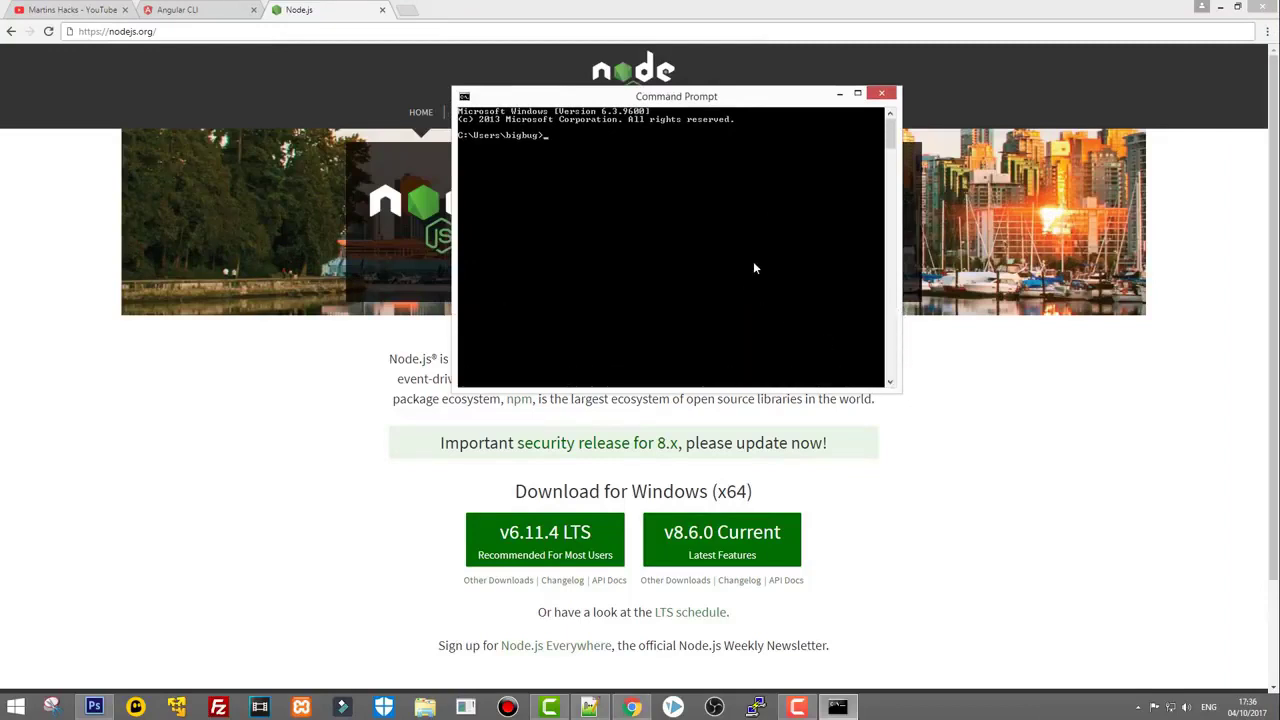
pyautogui.write('node')
pyautogui.press('Return')
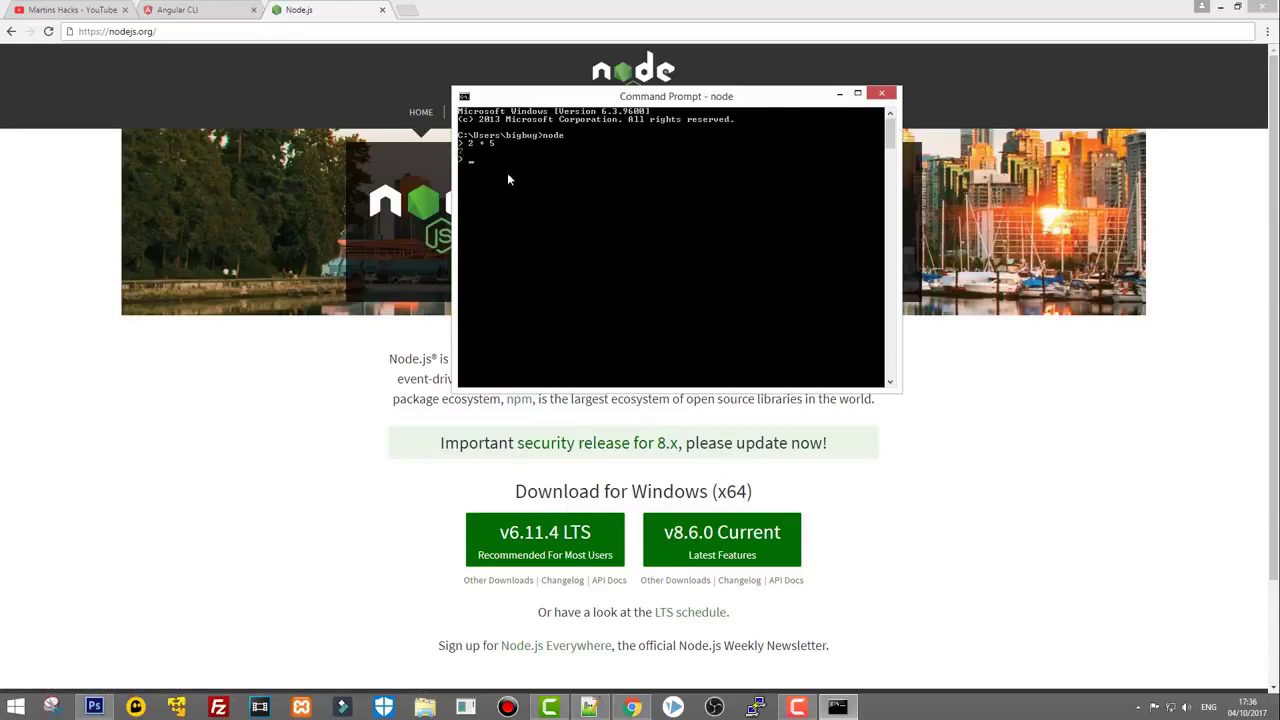
pyautogui.click(881, 93)
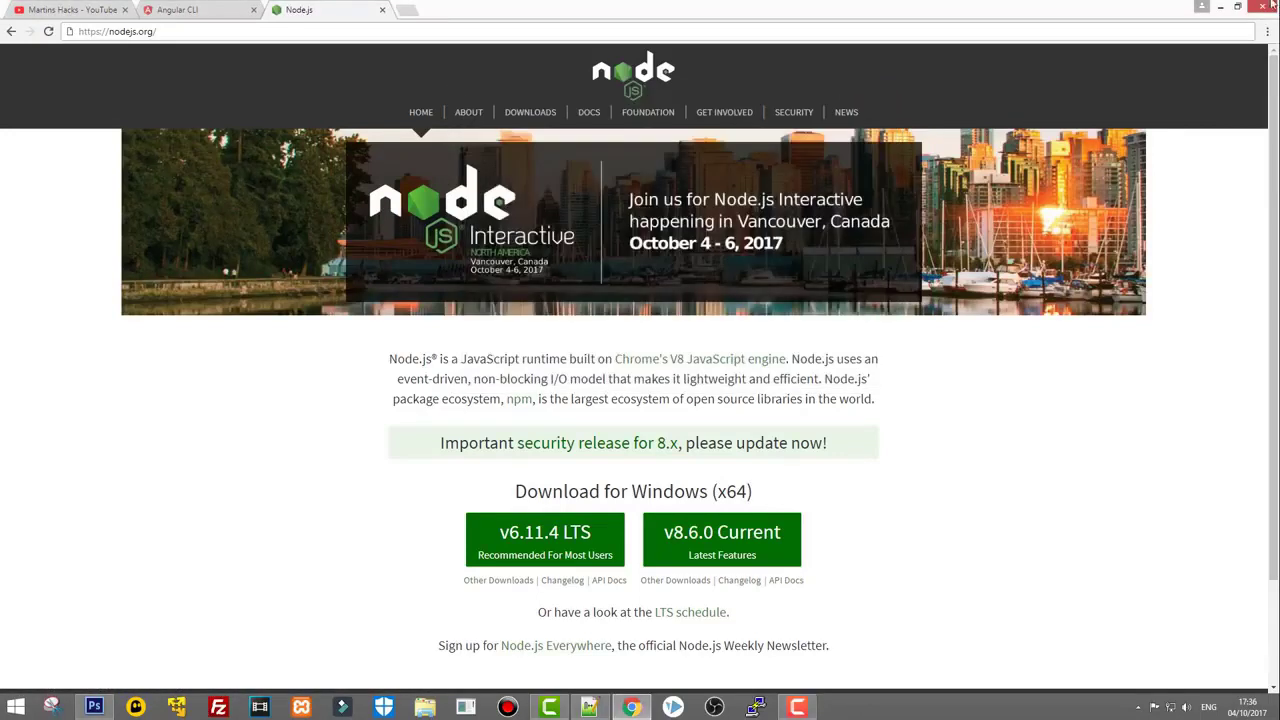
# Step: Open another Command Prompt and move its window away from the screen corner
pyautogui.moveTo(1276, 30)
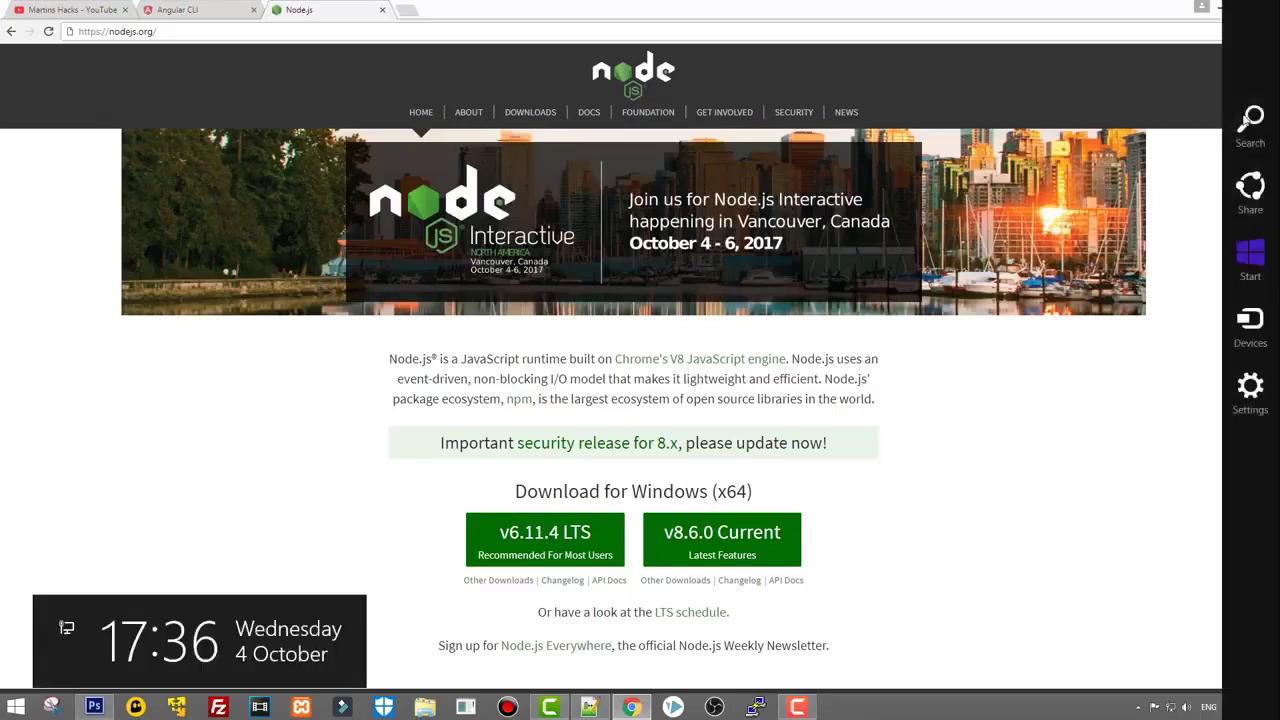
pyautogui.click(1249, 122)
pyautogui.write('cmd')
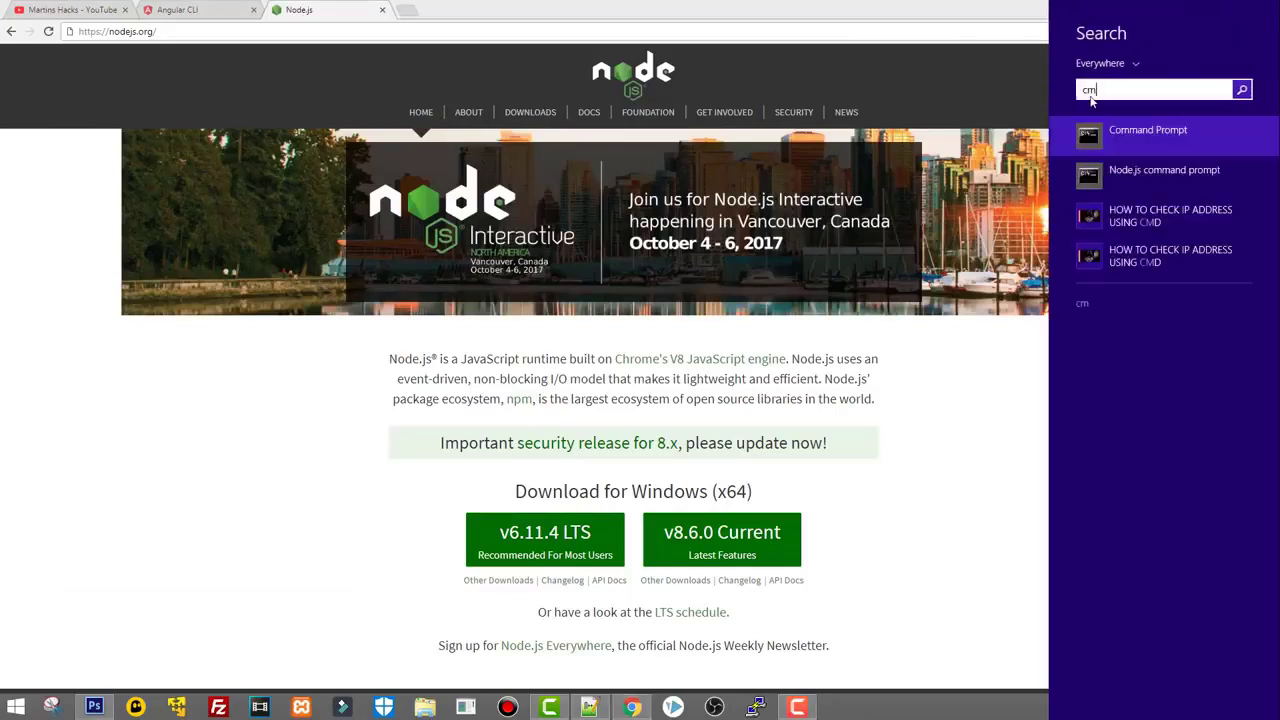
pyautogui.press('Return')
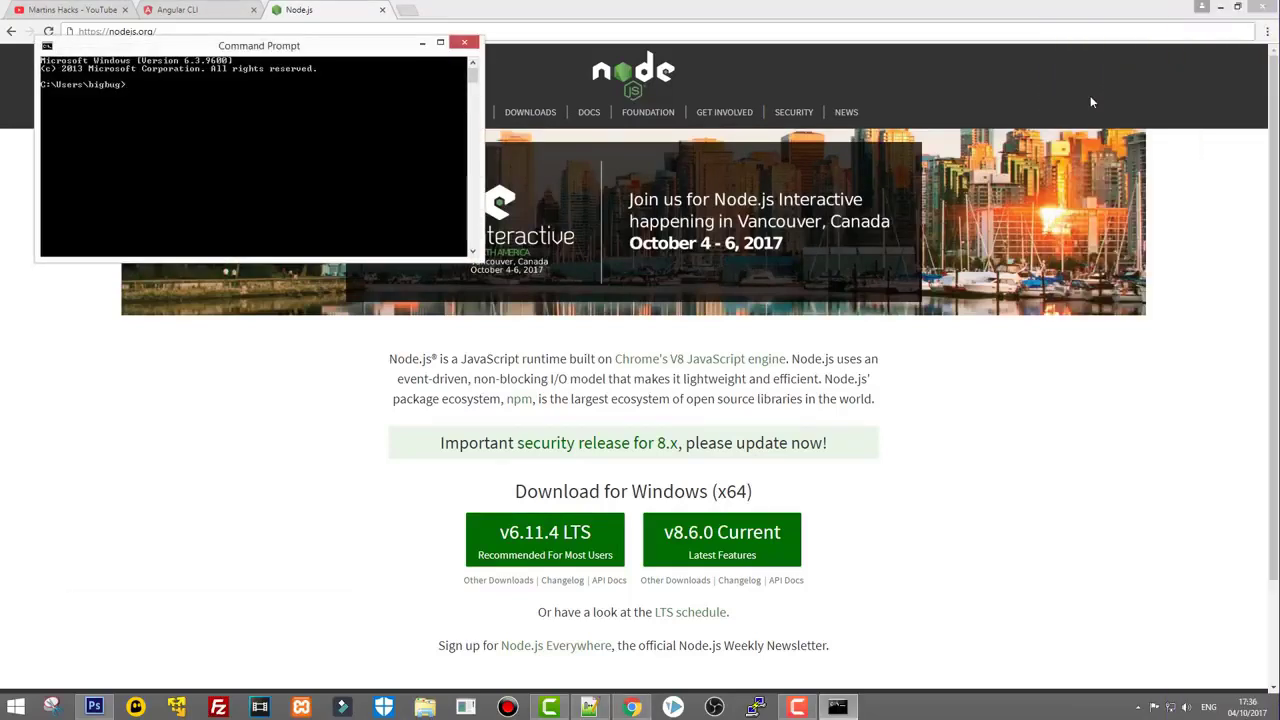
pyautogui.moveTo(390, 48); pyautogui.dragTo(546, 111)
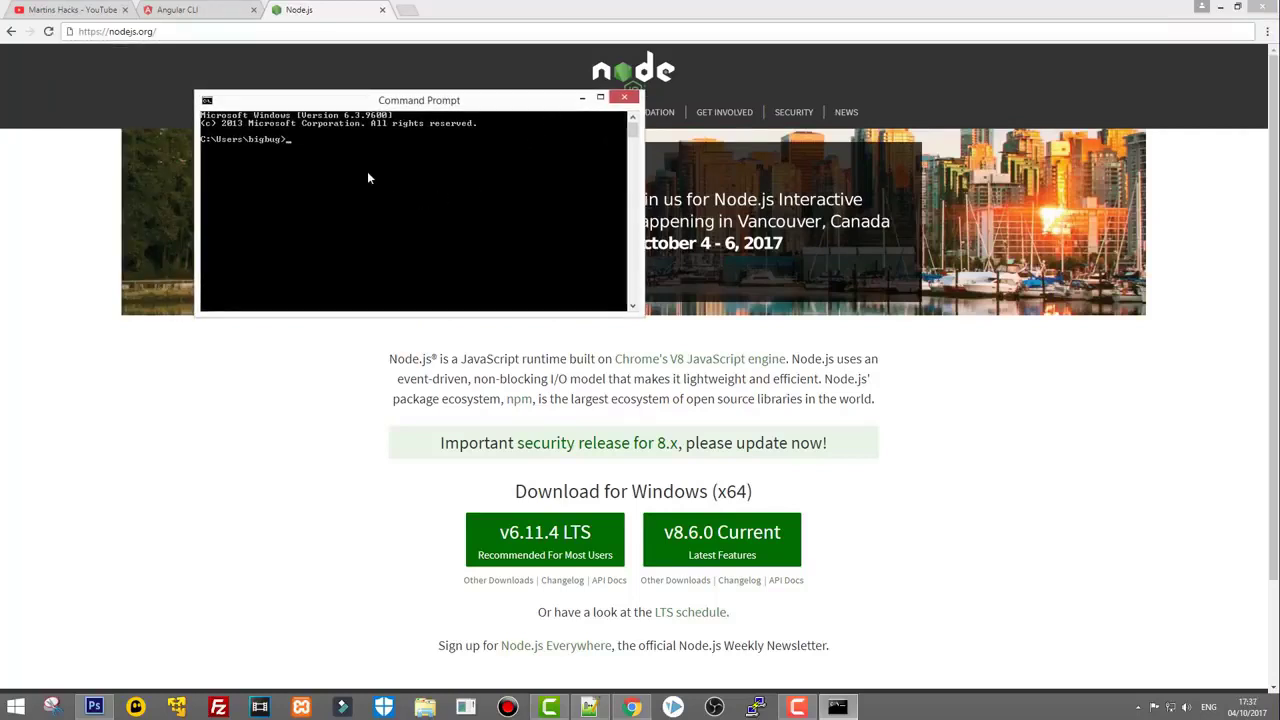
# Step: Check the installed Node.js version with node --version
pyautogui.write('ode -v')
pyautogui.press('Return')
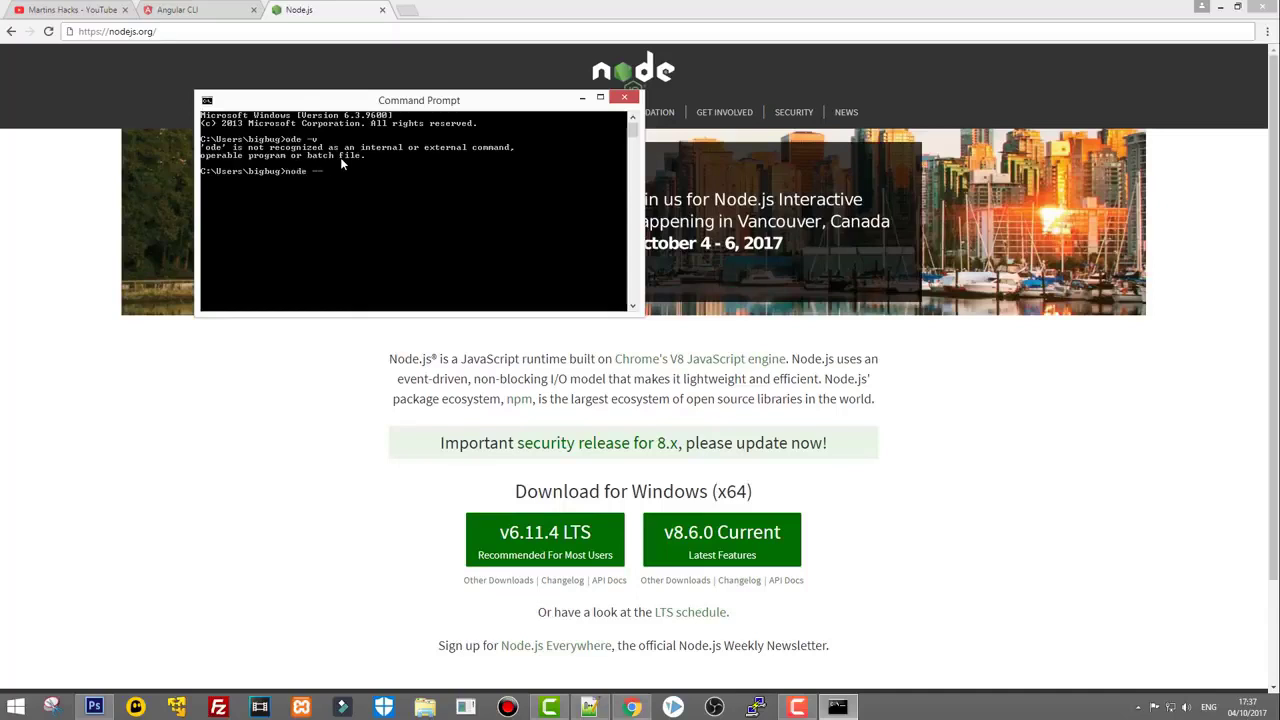
pyautogui.press('Return')
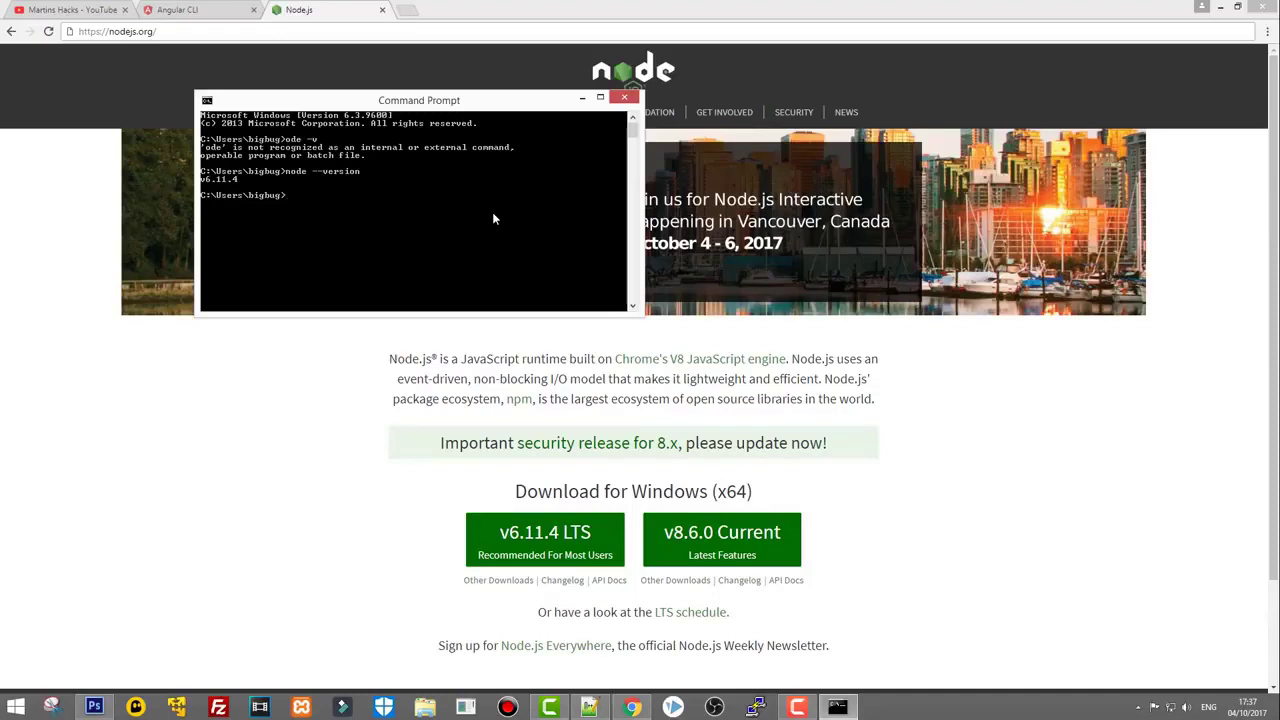
pyautogui.write('npm')
pyautogui.write('insta')
pyautogui.press('BackSpace')
pyautogui.write('tall')
pyautogui.write('angular/cl')
pyautogui.press('Return')
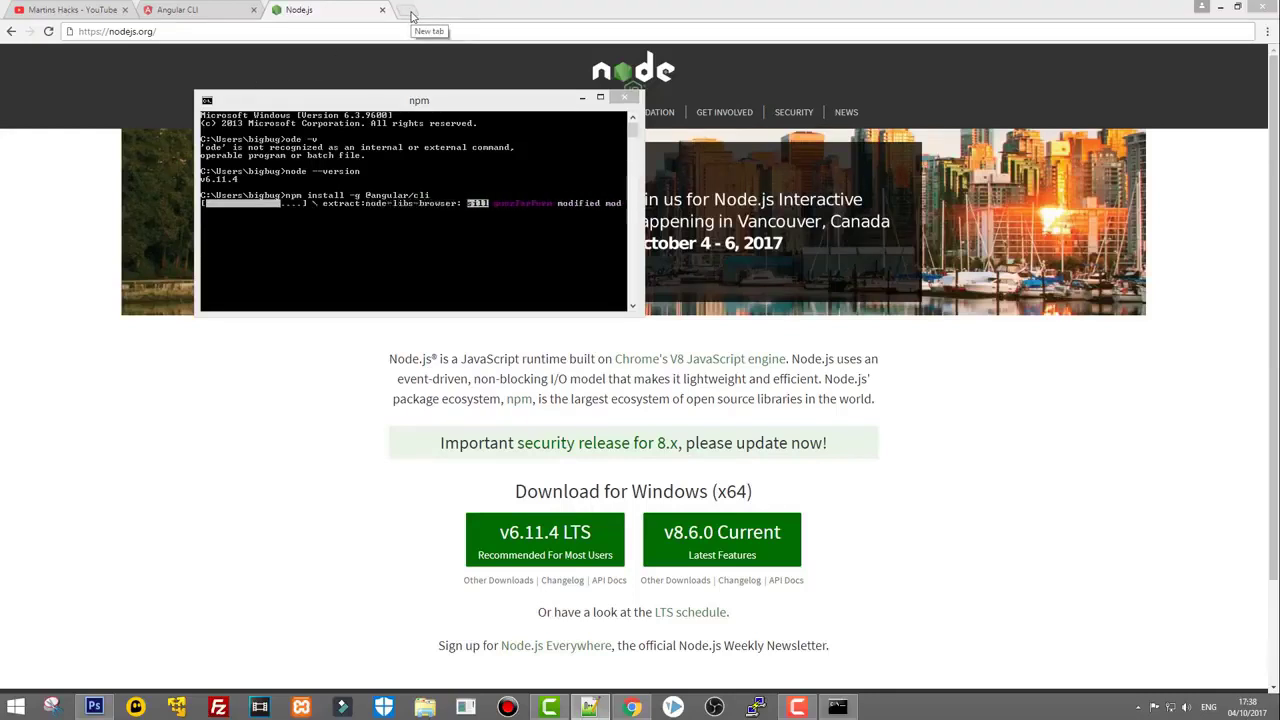
pyautogui.click(410, 12)
pyautogui.click(410, 12)
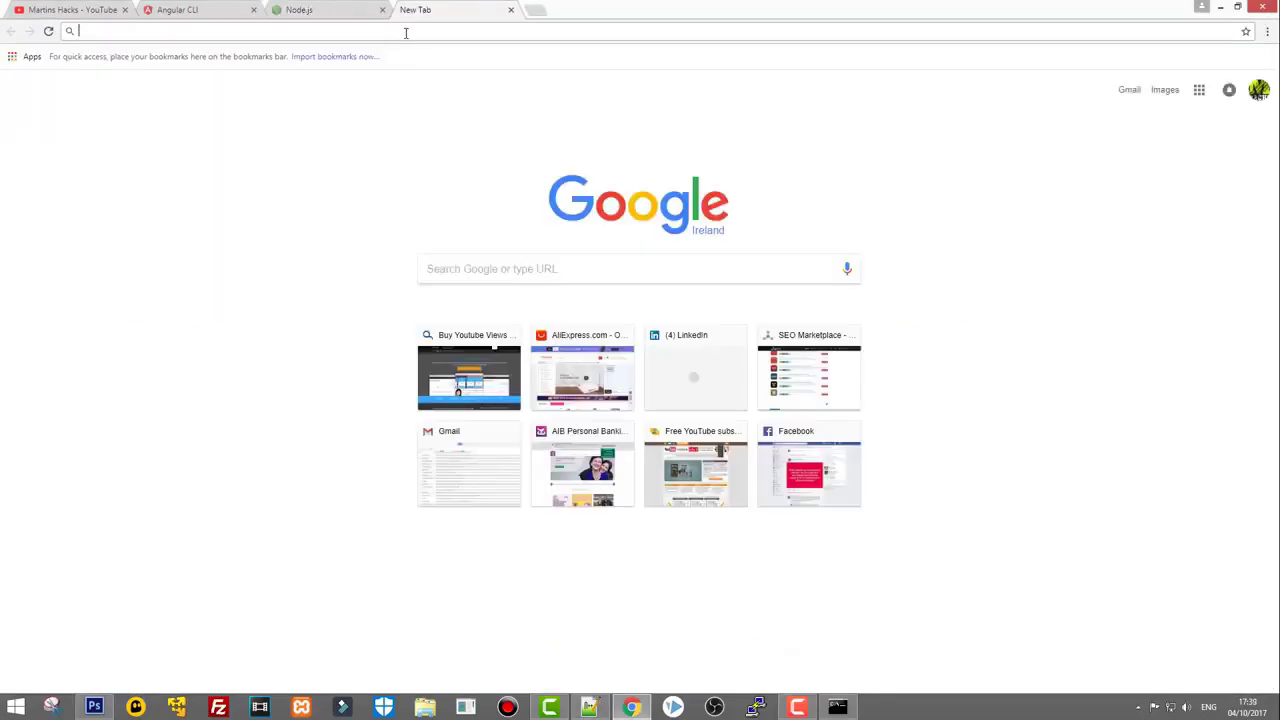
pyautogui.write('https://code.visualstudio.com/')
pyautogui.press('Return')
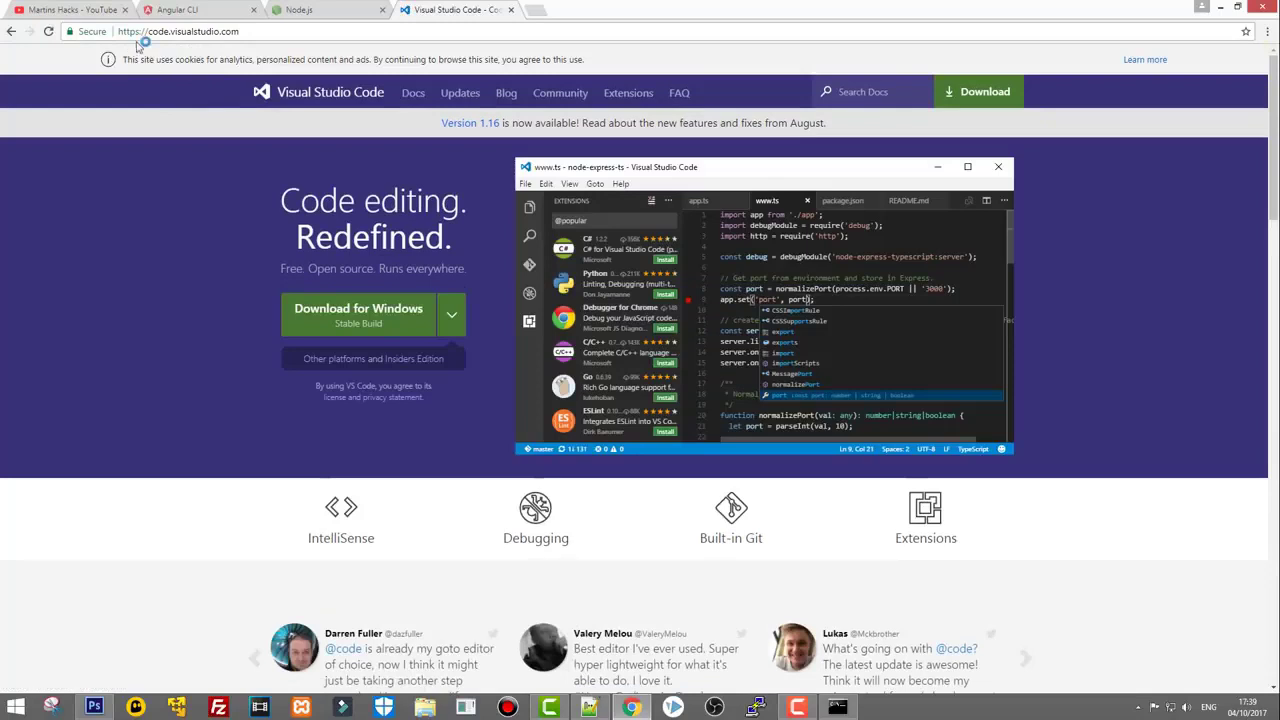
pyautogui.moveTo(148, 32); pyautogui.dragTo(169, 34)
pyautogui.click(362, 321)
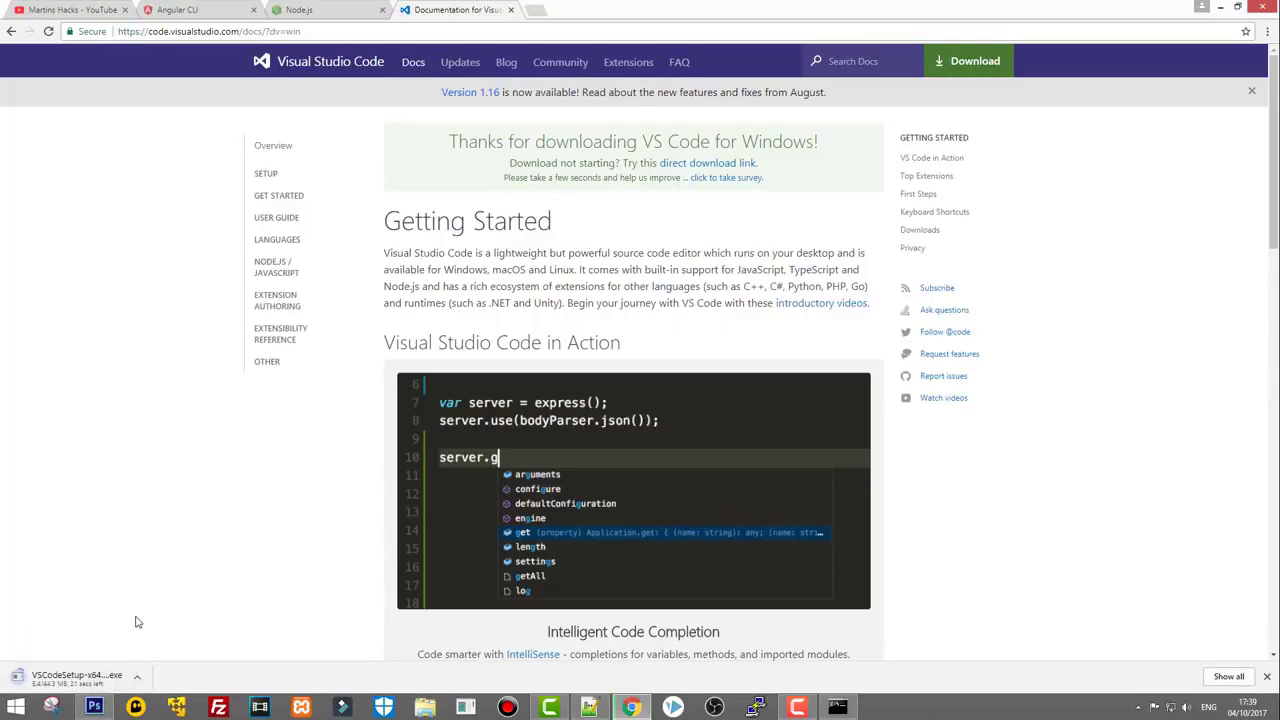
# Step: Check the npm installation progress, run the downloaded VSCodeSetup installer and accept its license agreement
pyautogui.click(838, 707)
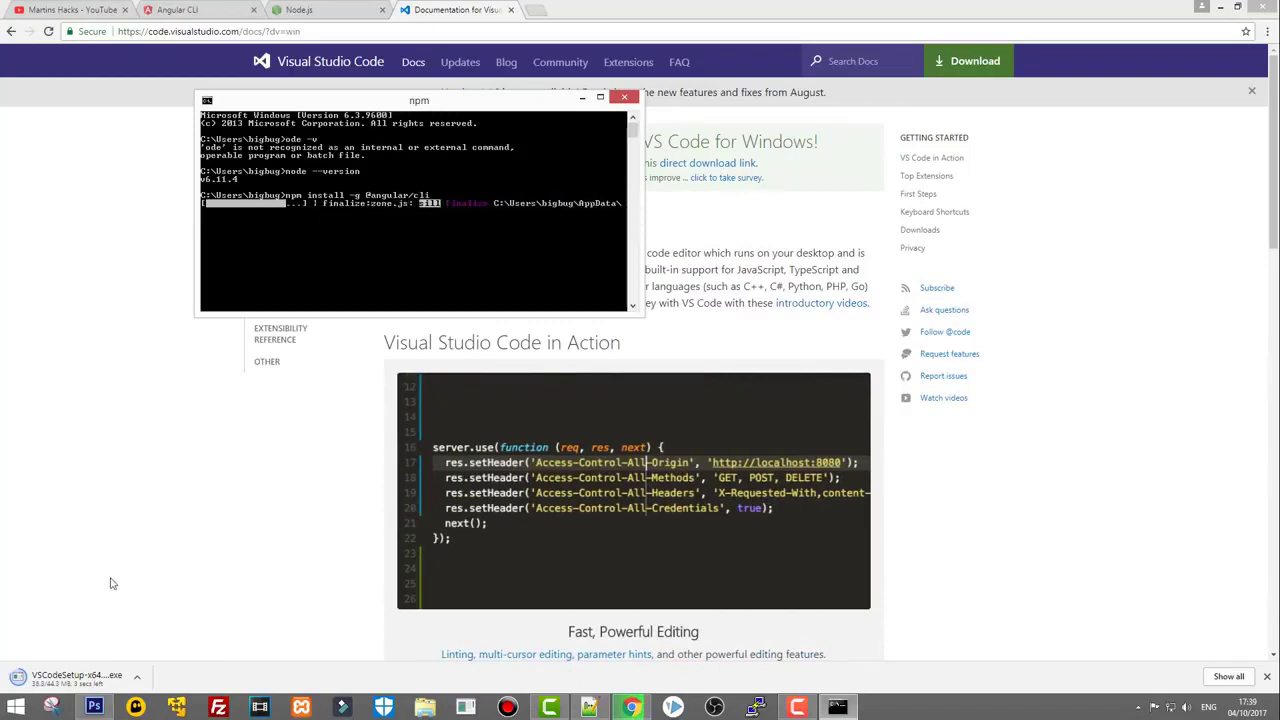
pyautogui.click(88, 683)
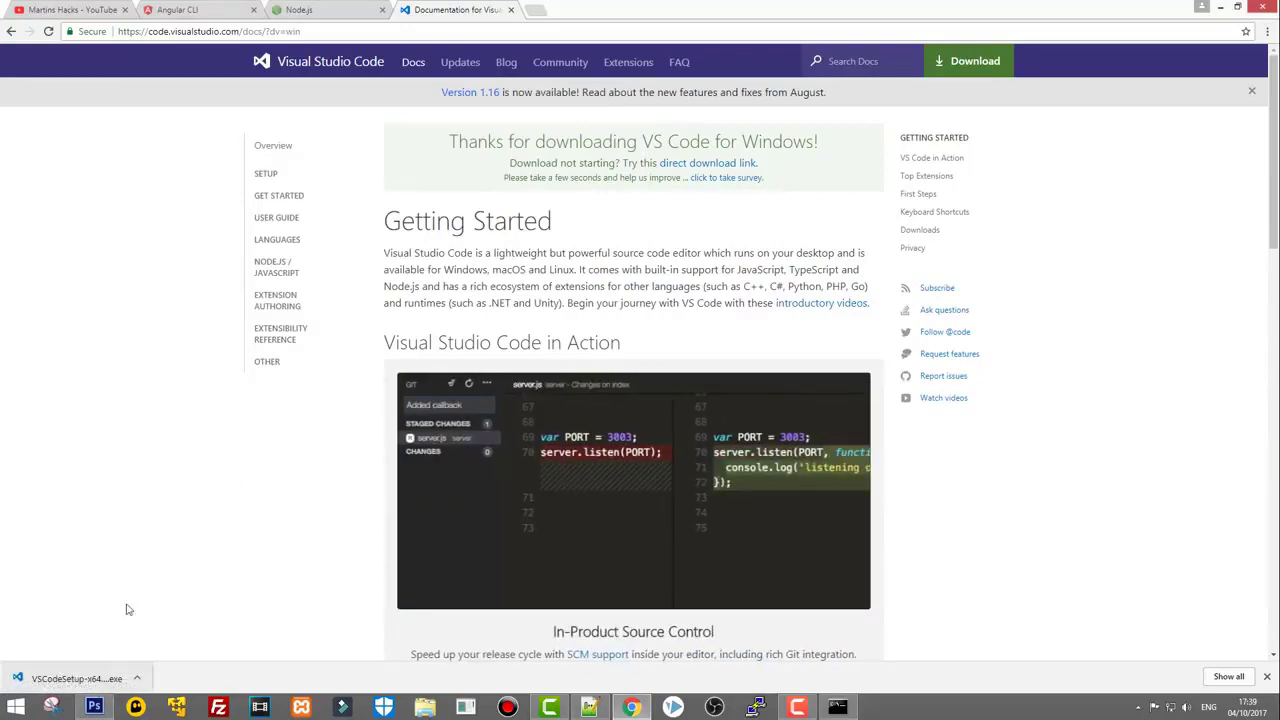
pyautogui.click(80, 678)
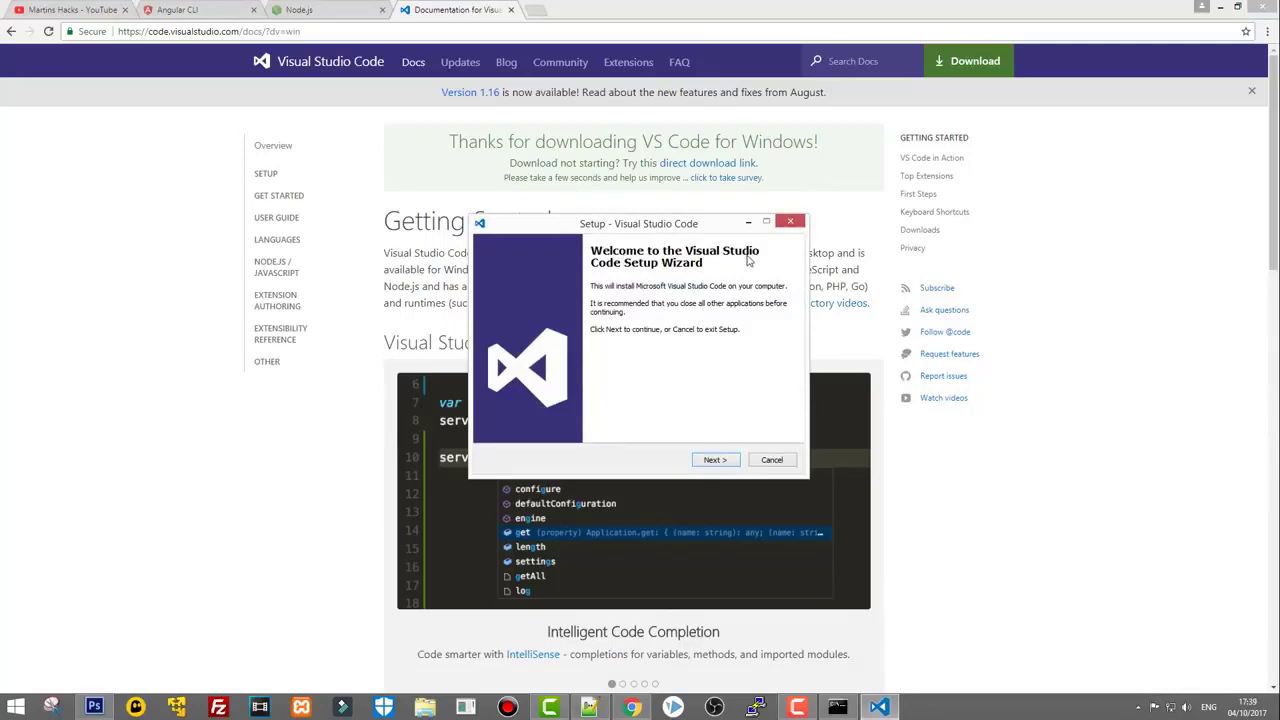
pyautogui.click(713, 460)
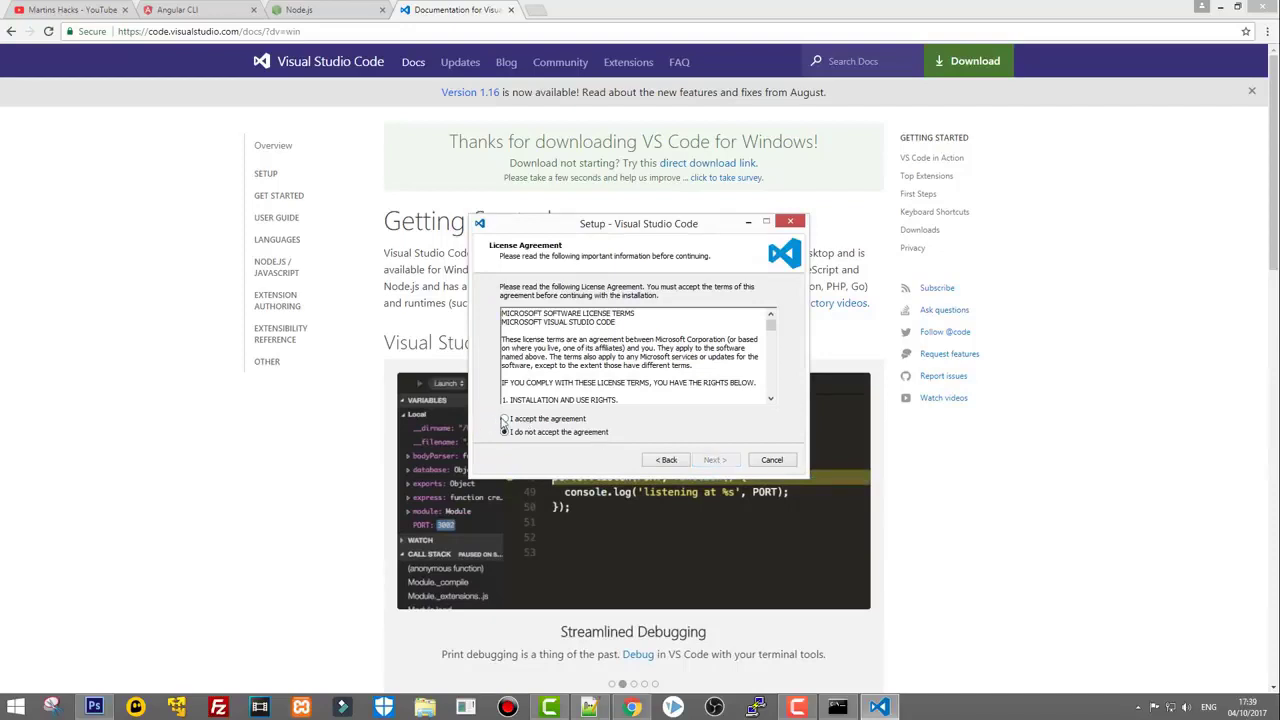
pyautogui.click(505, 419)
pyautogui.click(711, 461)
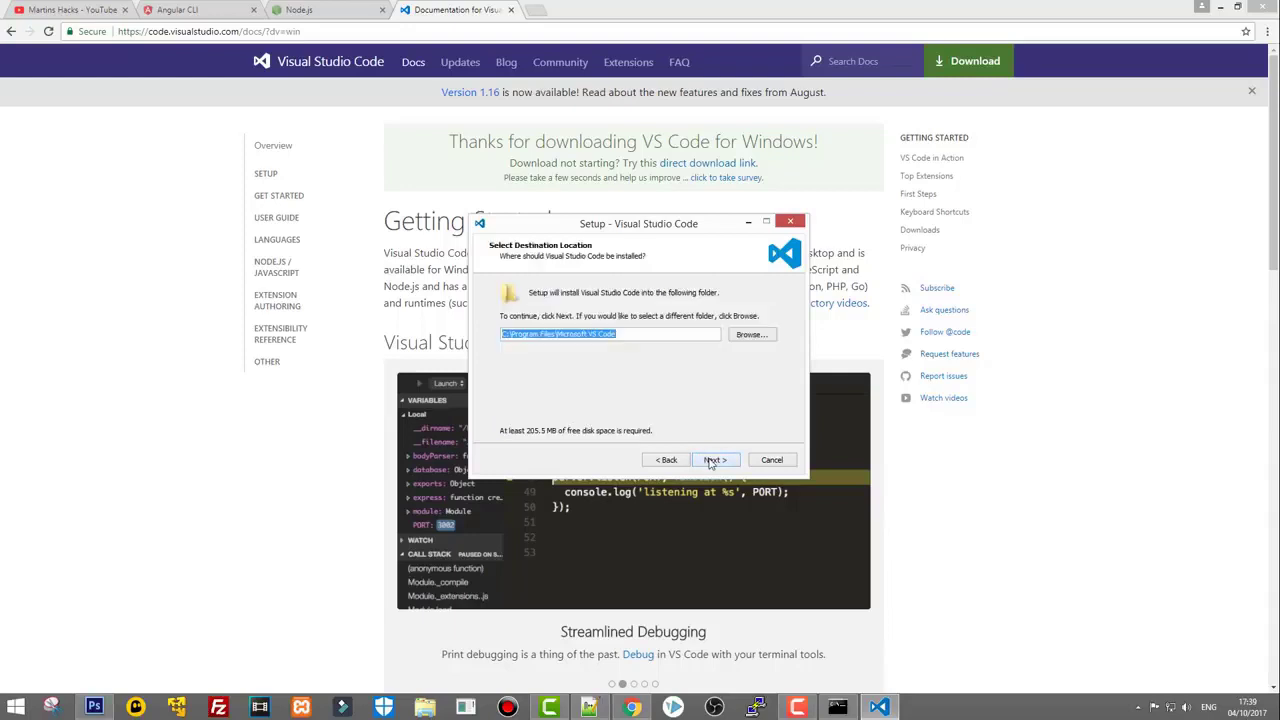
# Step: Keep the default destination C:\Program Files\Microsoft VS Code and the Start Menu folder Visual Studio Code in the setup wizard
pyautogui.click(520, 335)
pyautogui.moveTo(512, 335); pyautogui.dragTo(549, 334)
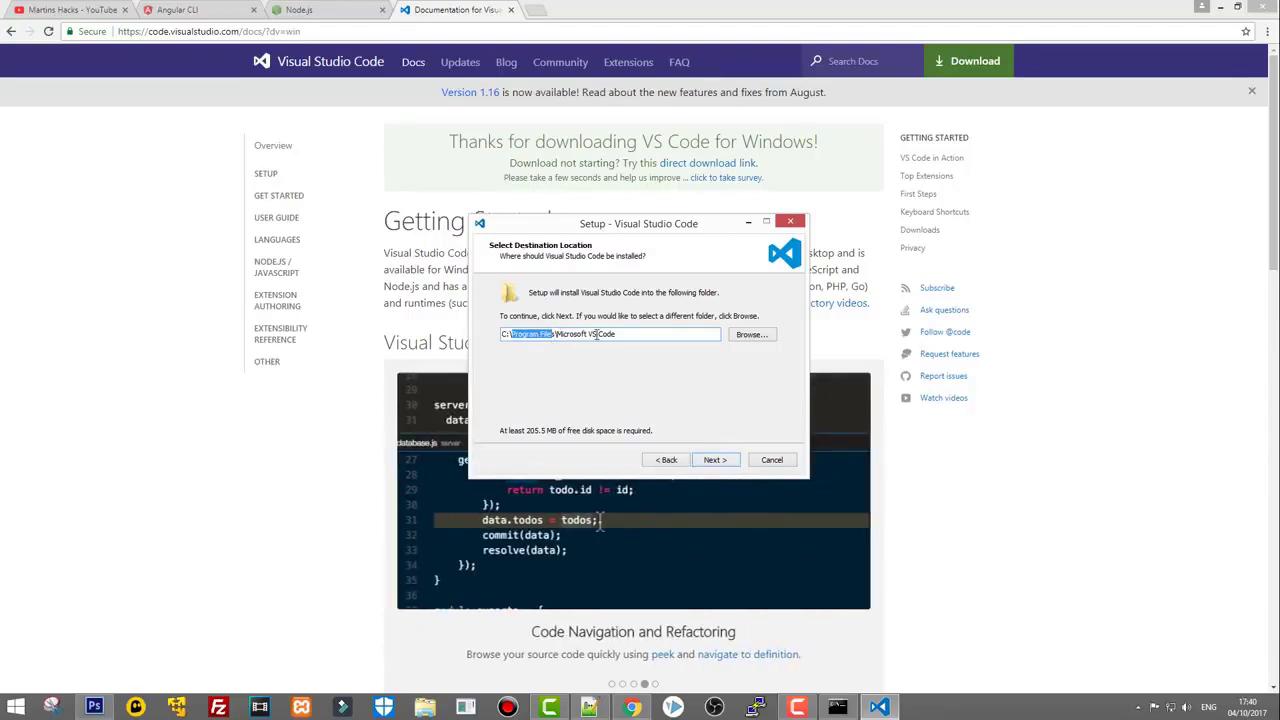
pyautogui.moveTo(556, 335); pyautogui.dragTo(618, 335)
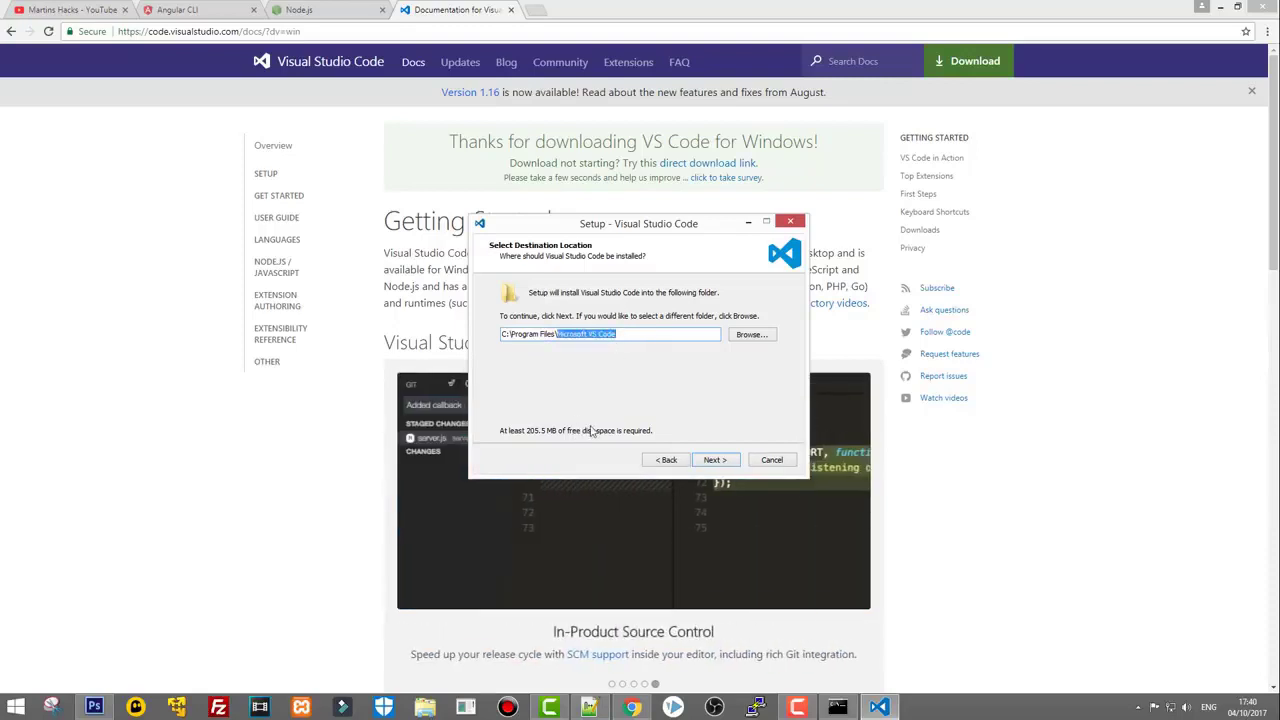
pyautogui.click(712, 464)
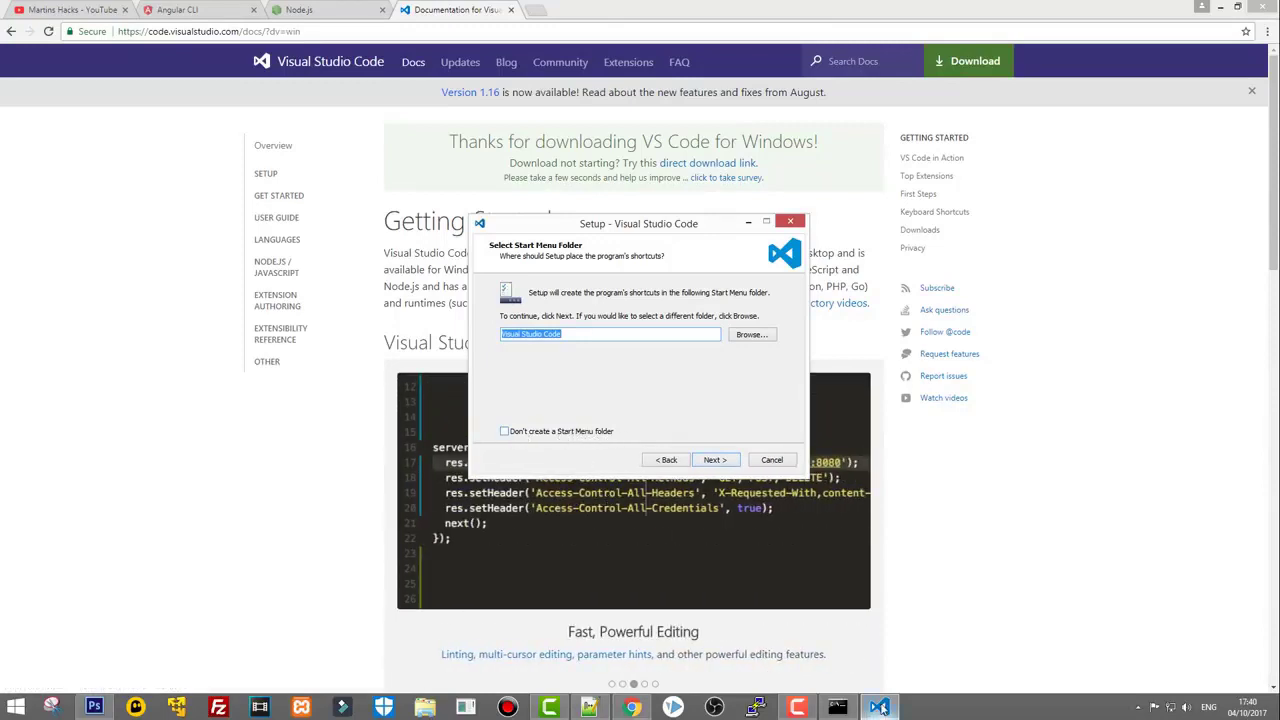
pyautogui.click(715, 466)
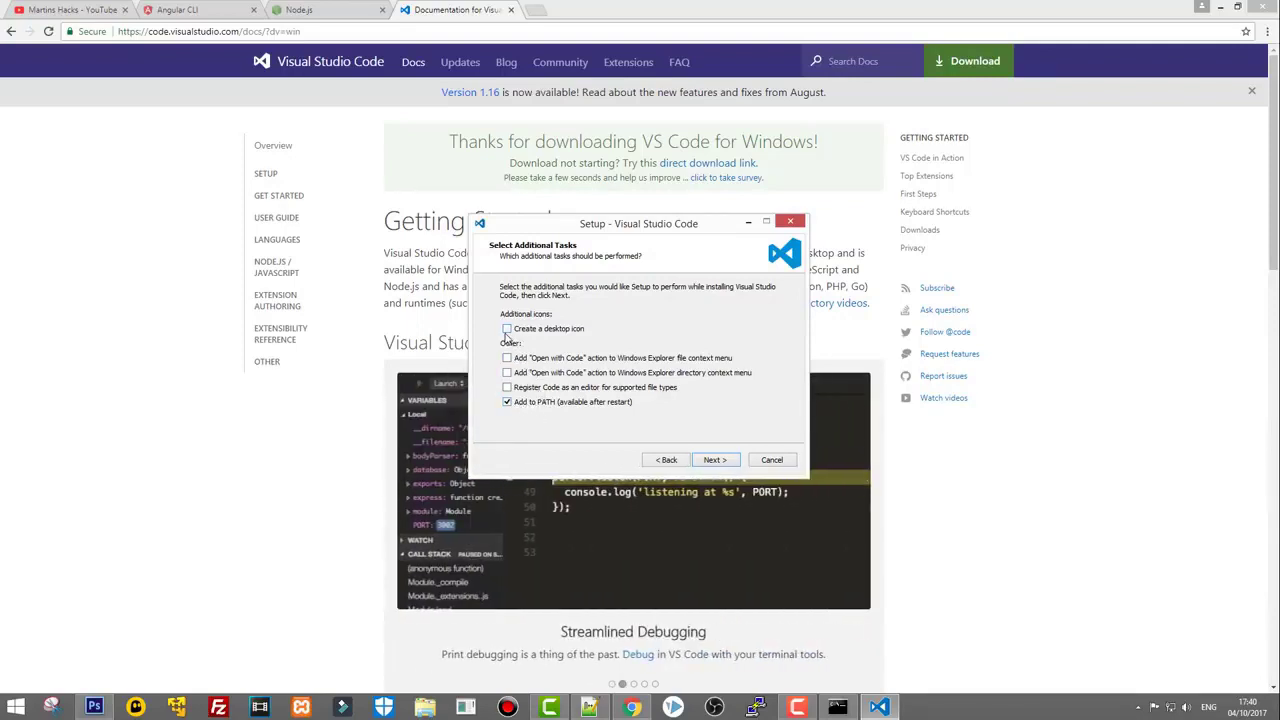
# Step: Enable the desktop icon alongside the Add to PATH option and install Visual Studio Code
pyautogui.click(508, 332)
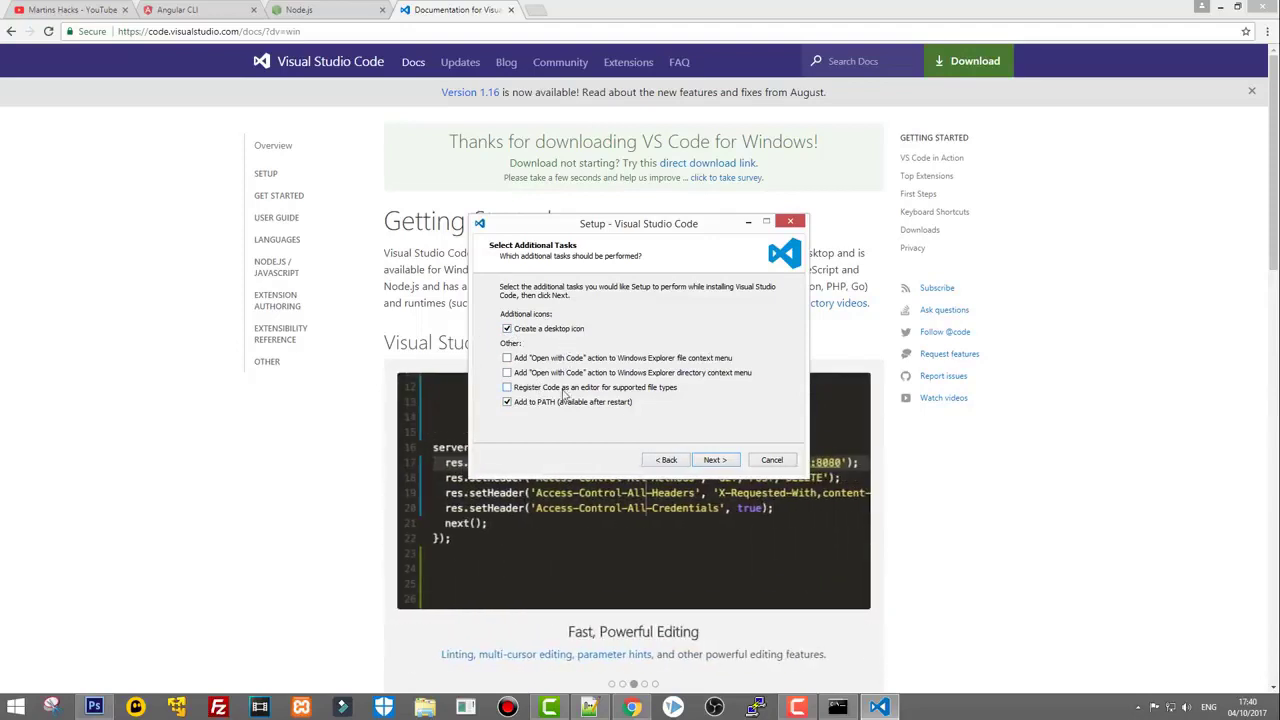
pyautogui.click(716, 462)
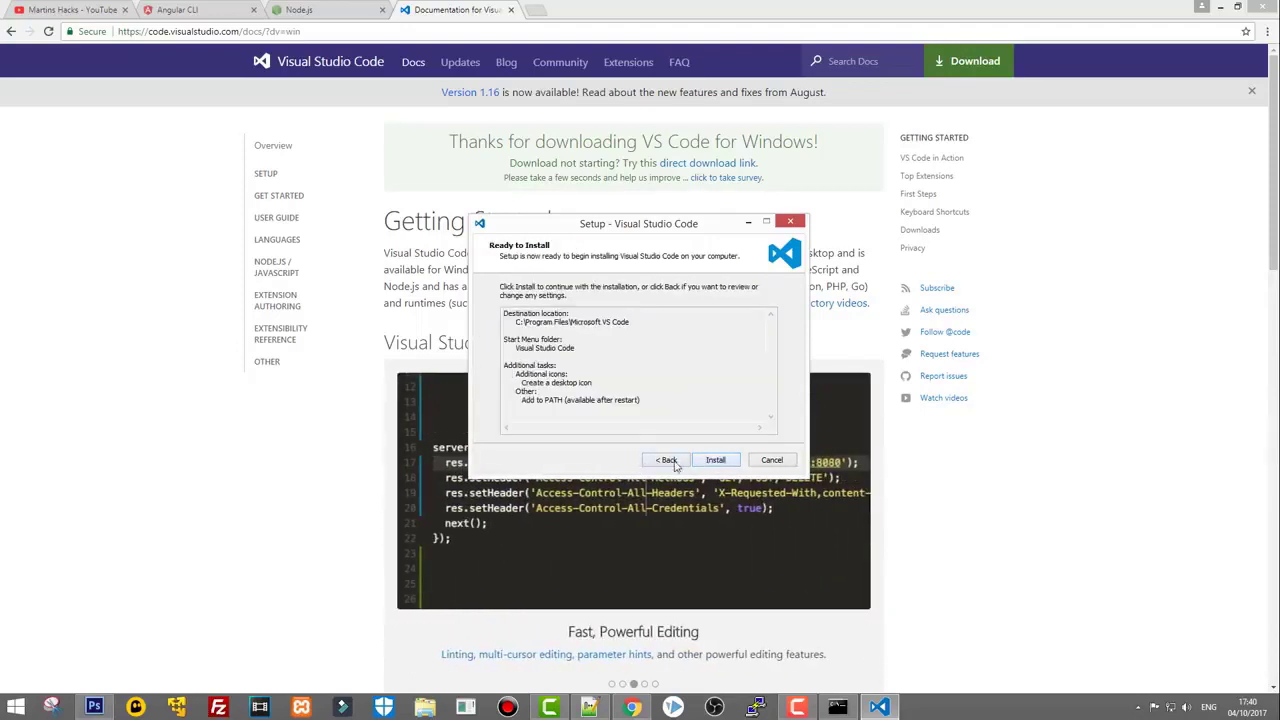
pyautogui.click(718, 461)
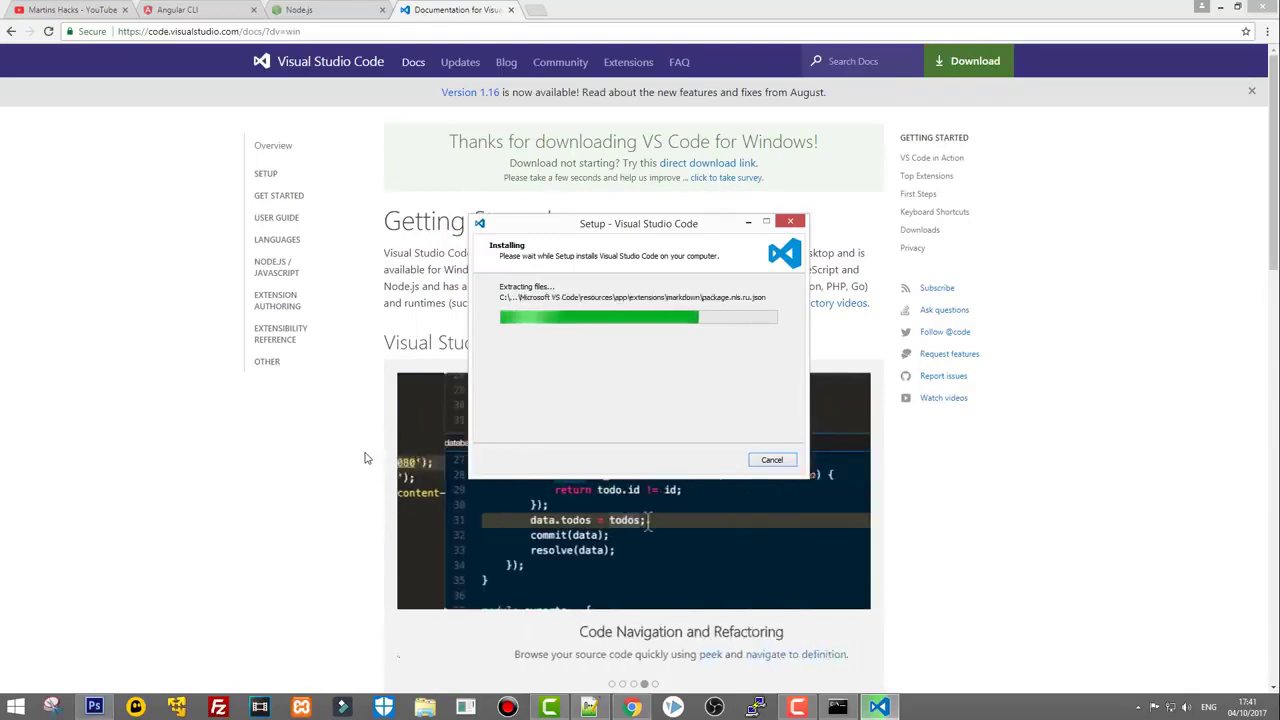
# Step: Bring up the Command Prompt, move and enlarge its window, and check the Angular CLI version with ng -v
pyautogui.click(838, 707)
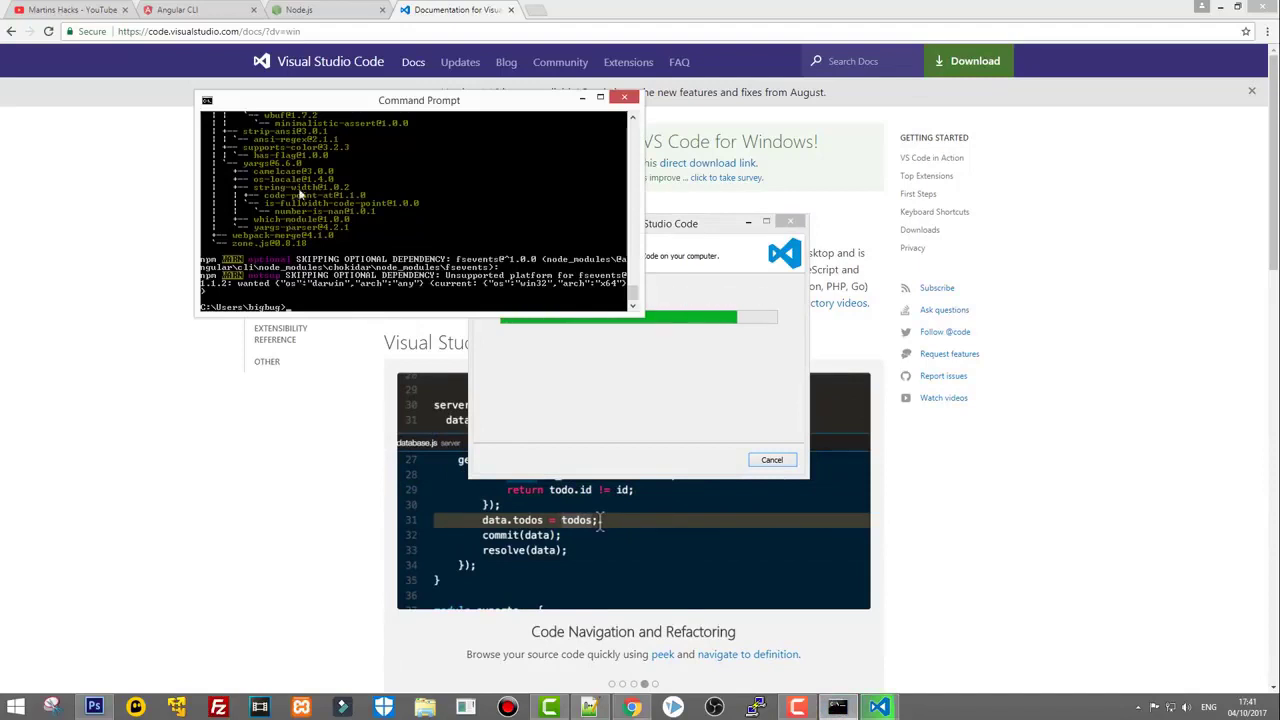
pyautogui.moveTo(350, 100); pyautogui.dragTo(469, 128)
pyautogui.moveTo(758, 339); pyautogui.dragTo(758, 421)
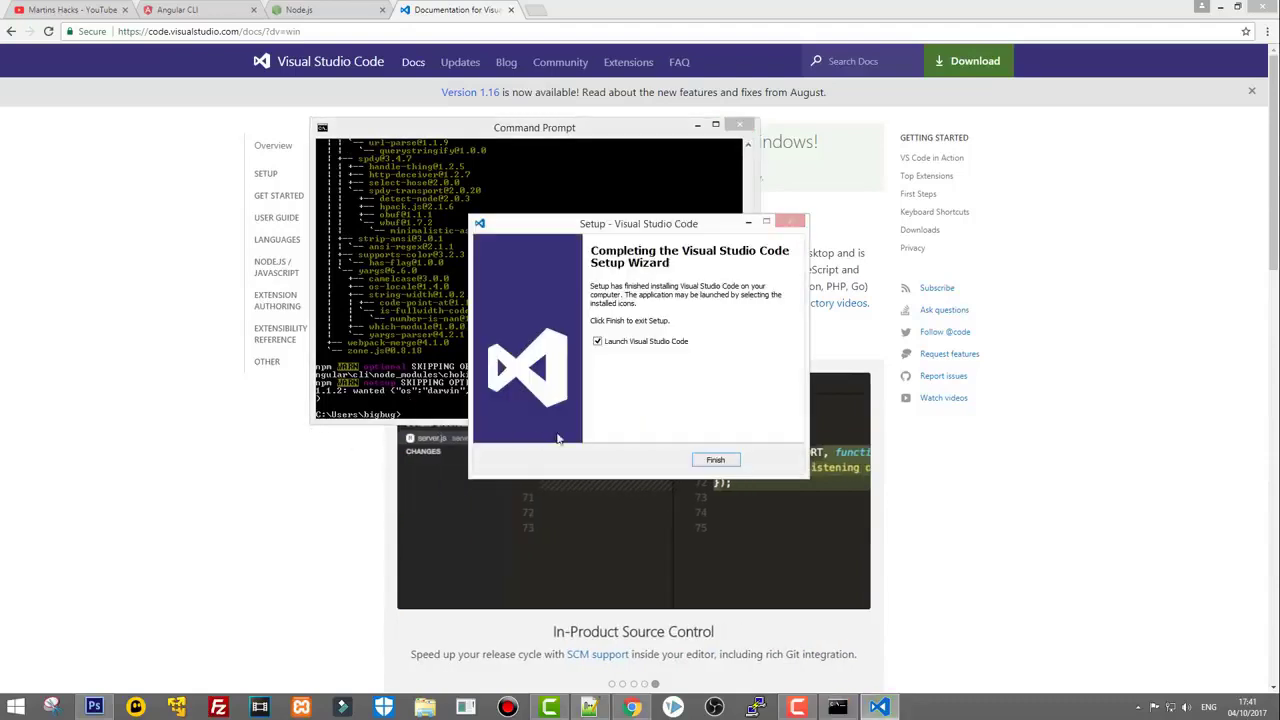
pyautogui.click(532, 157)
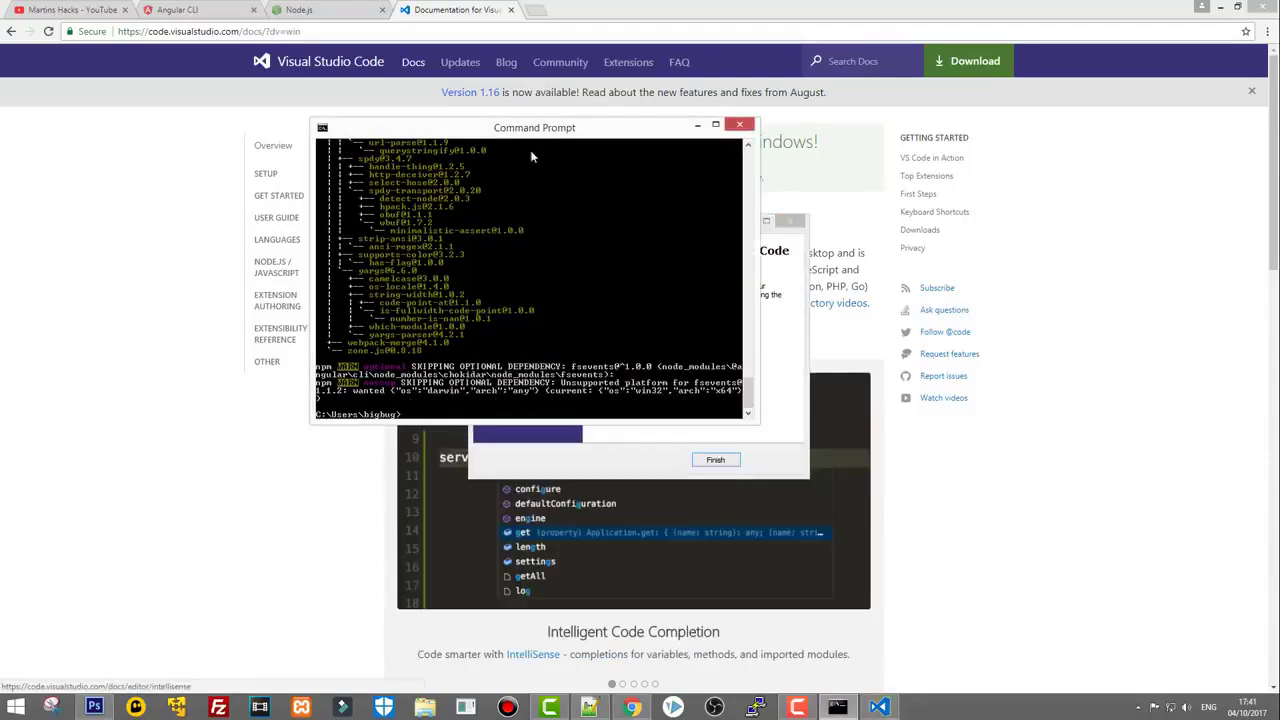
pyautogui.moveTo(550, 128); pyautogui.dragTo(598, 84)
pyautogui.moveTo(806, 378); pyautogui.dragTo(806, 420)
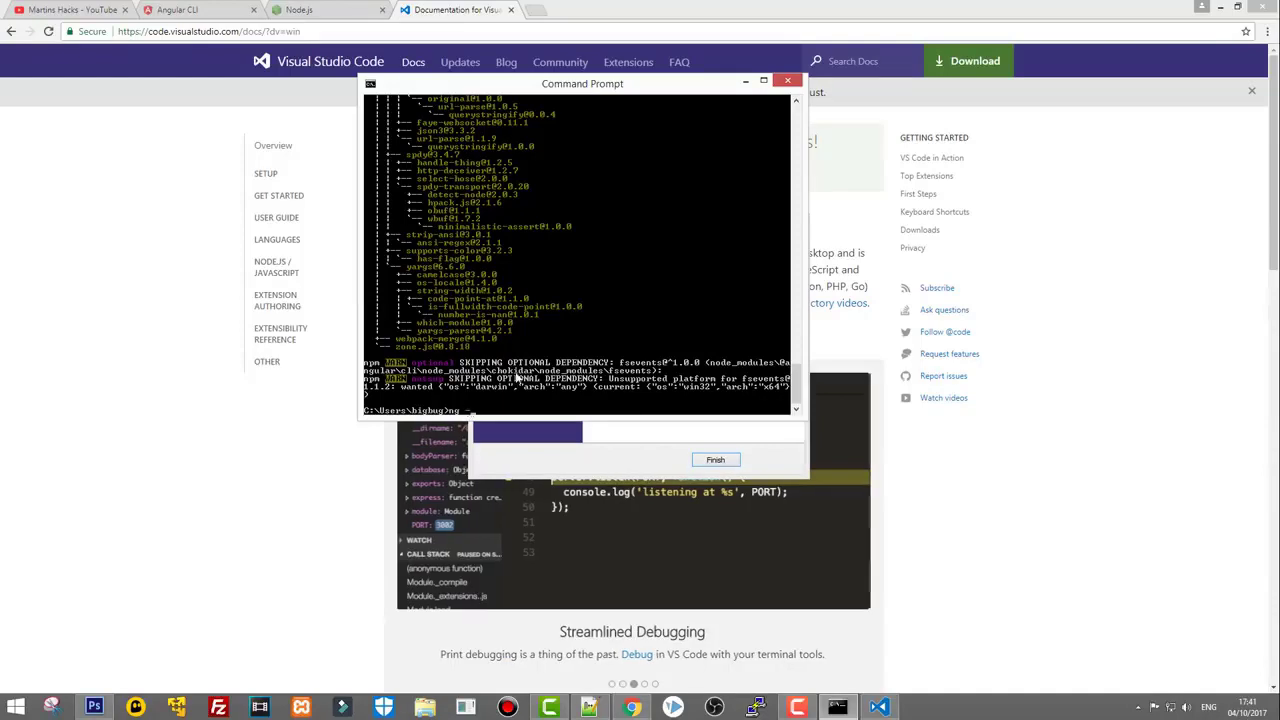
pyautogui.write('-v')
pyautogui.press('Return')
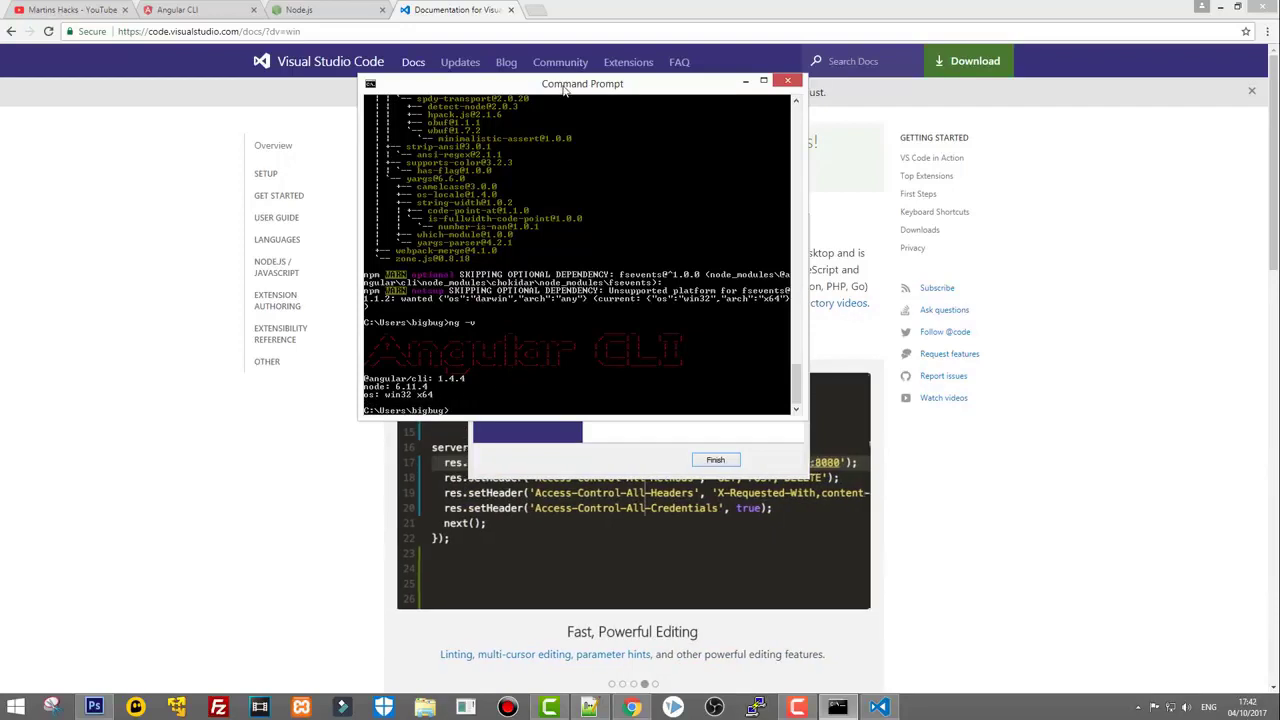
# Step: Finish the Visual Studio Code setup wizard with the Launch Visual Studio Code option enabled
pyautogui.moveTo(563, 89); pyautogui.dragTo(576, 117)
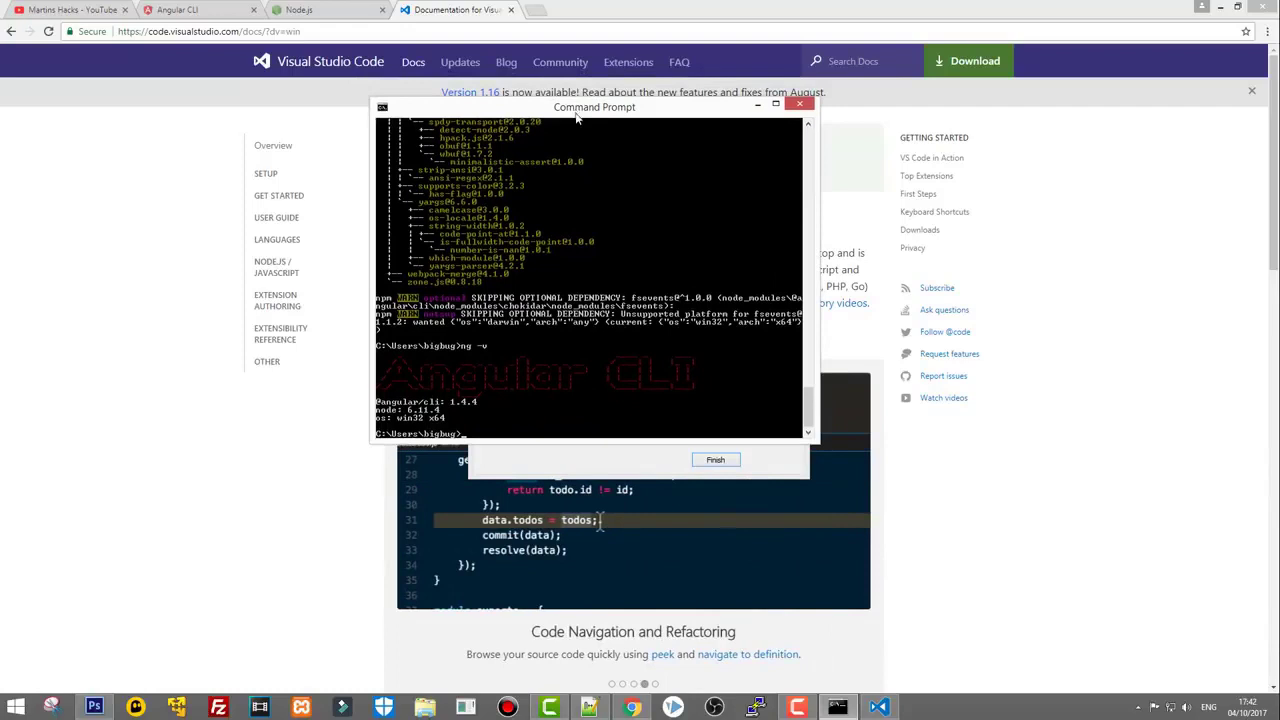
pyautogui.click(578, 460)
pyautogui.moveTo(617, 224); pyautogui.dragTo(570, 154)
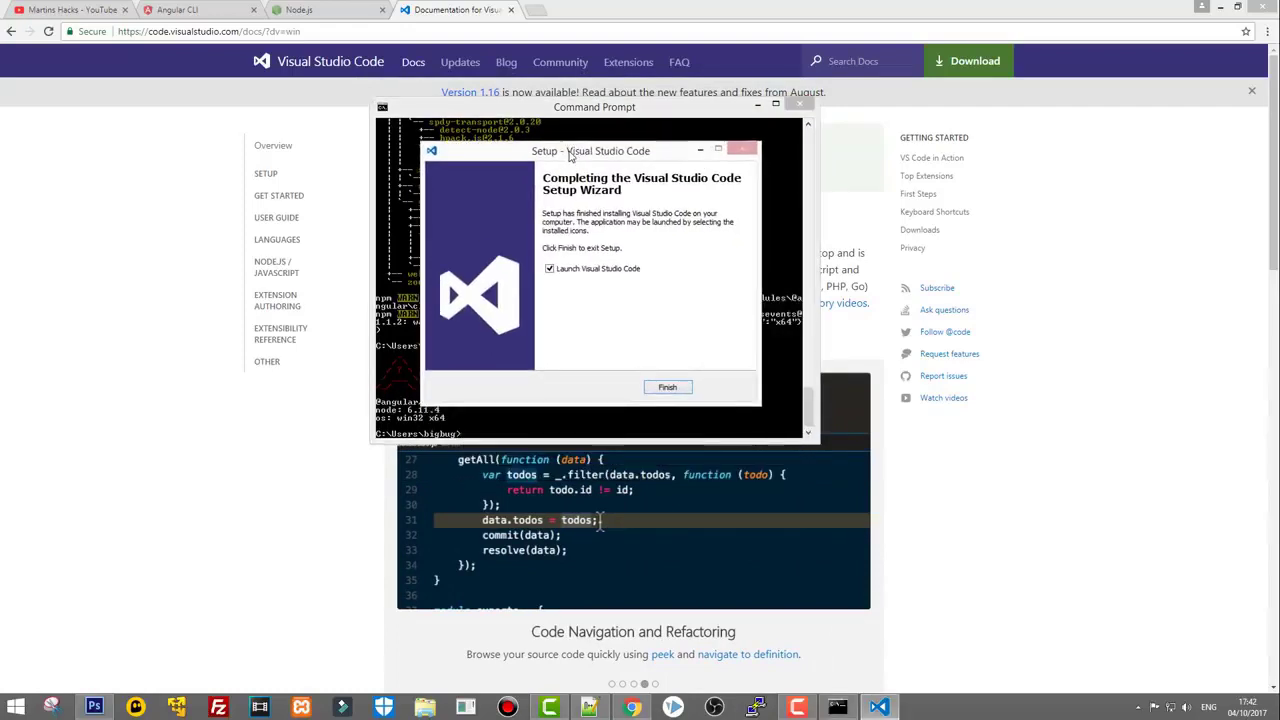
pyautogui.click(666, 387)
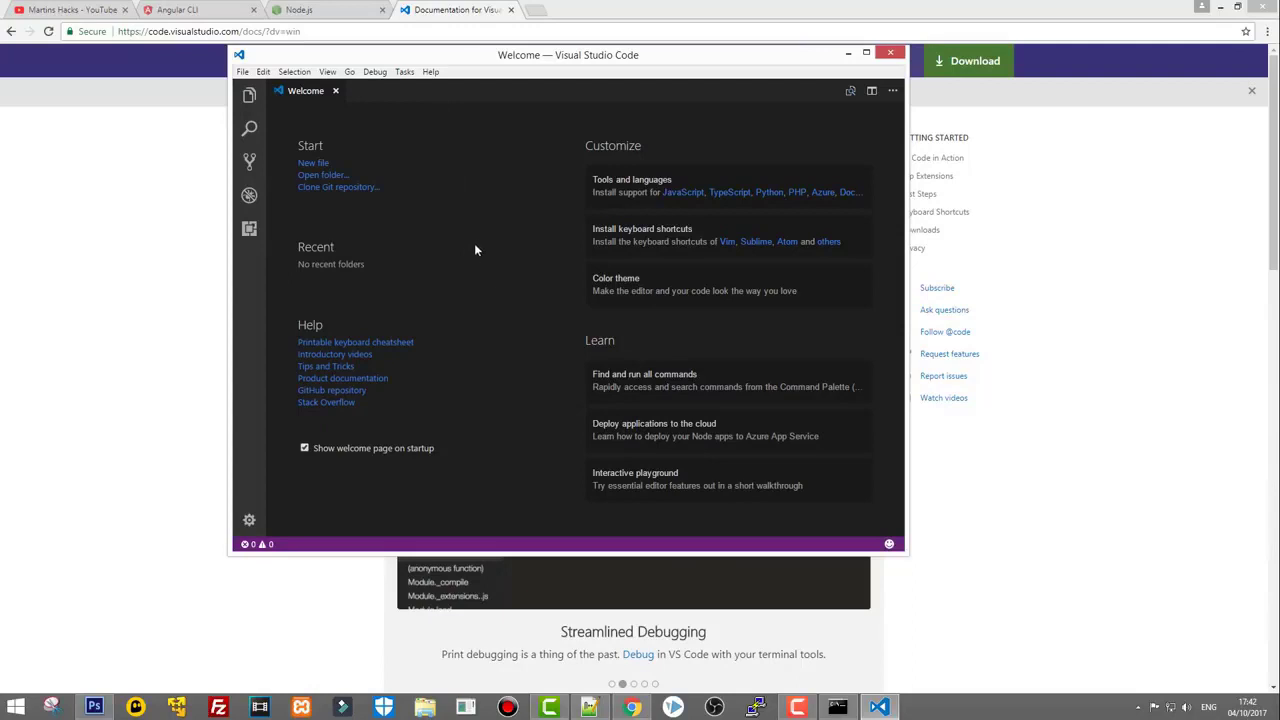
pyautogui.moveTo(880, 700)
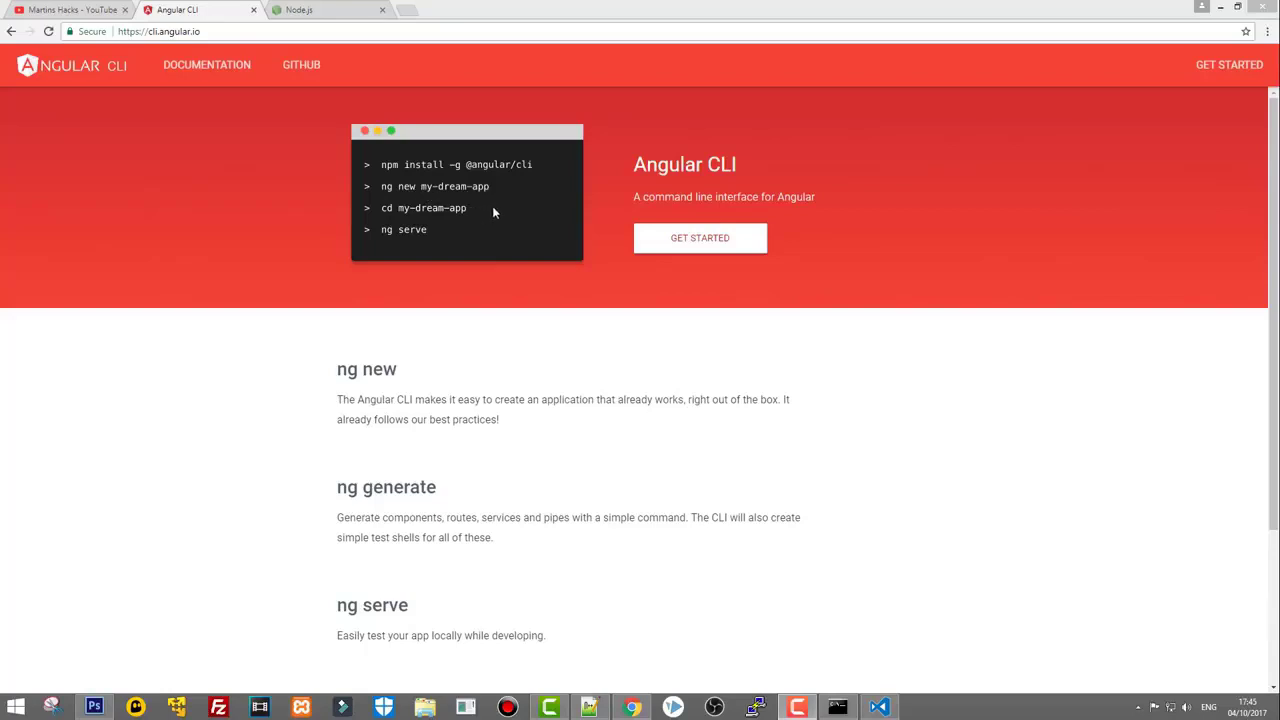
# Step: Clear the Command Prompt with cls and list the contents of the user folder with dir
pyautogui.click(838, 707)
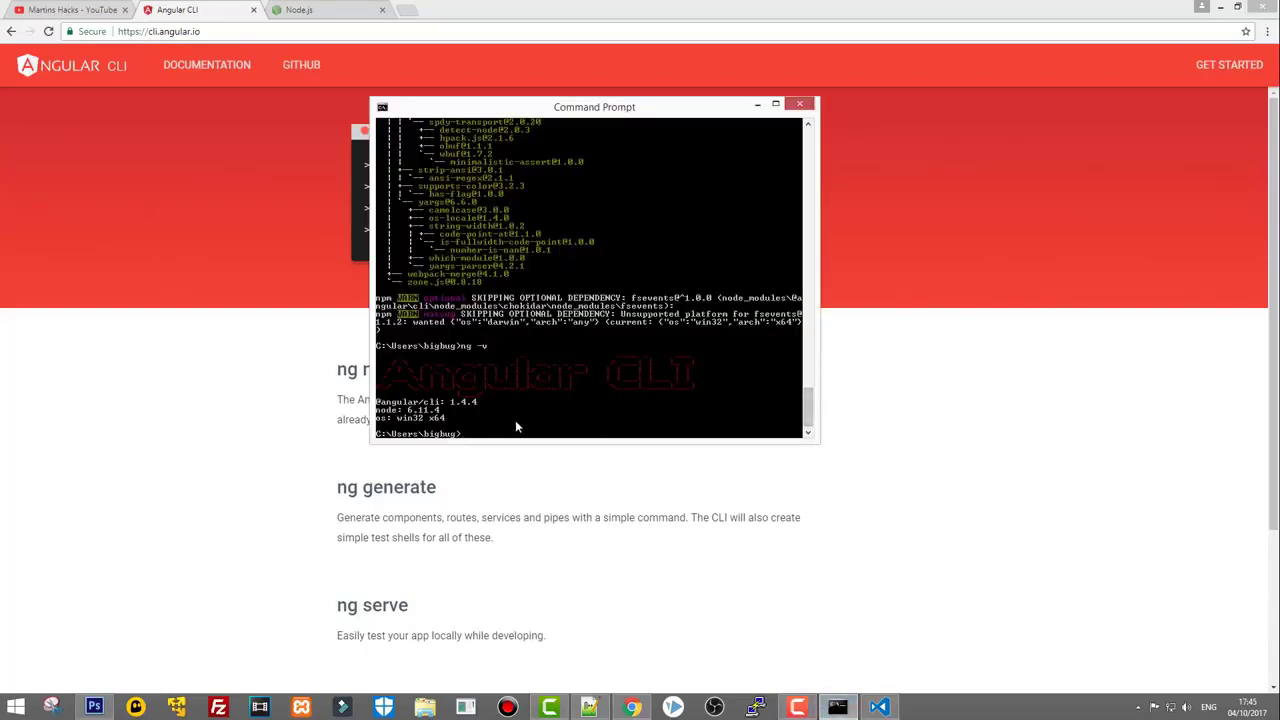
pyautogui.write('cls')
pyautogui.press('Return')
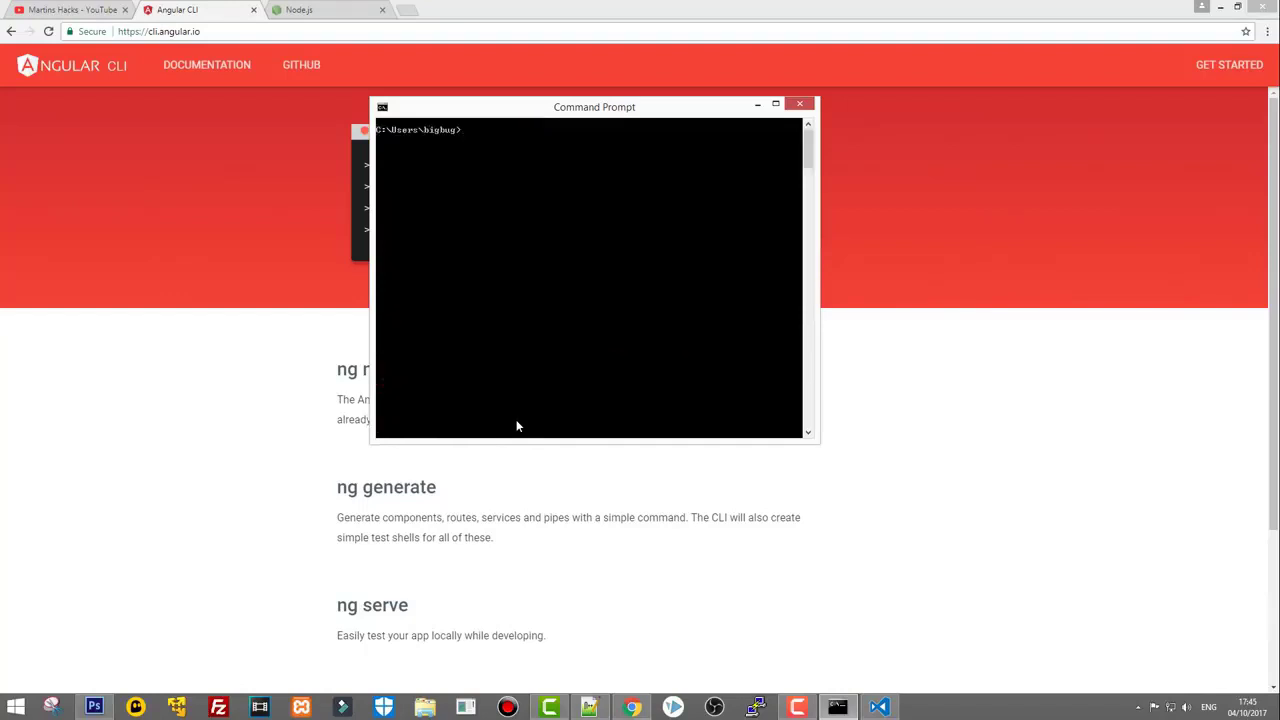
pyautogui.moveTo(452, 110); pyautogui.dragTo(405, 185)
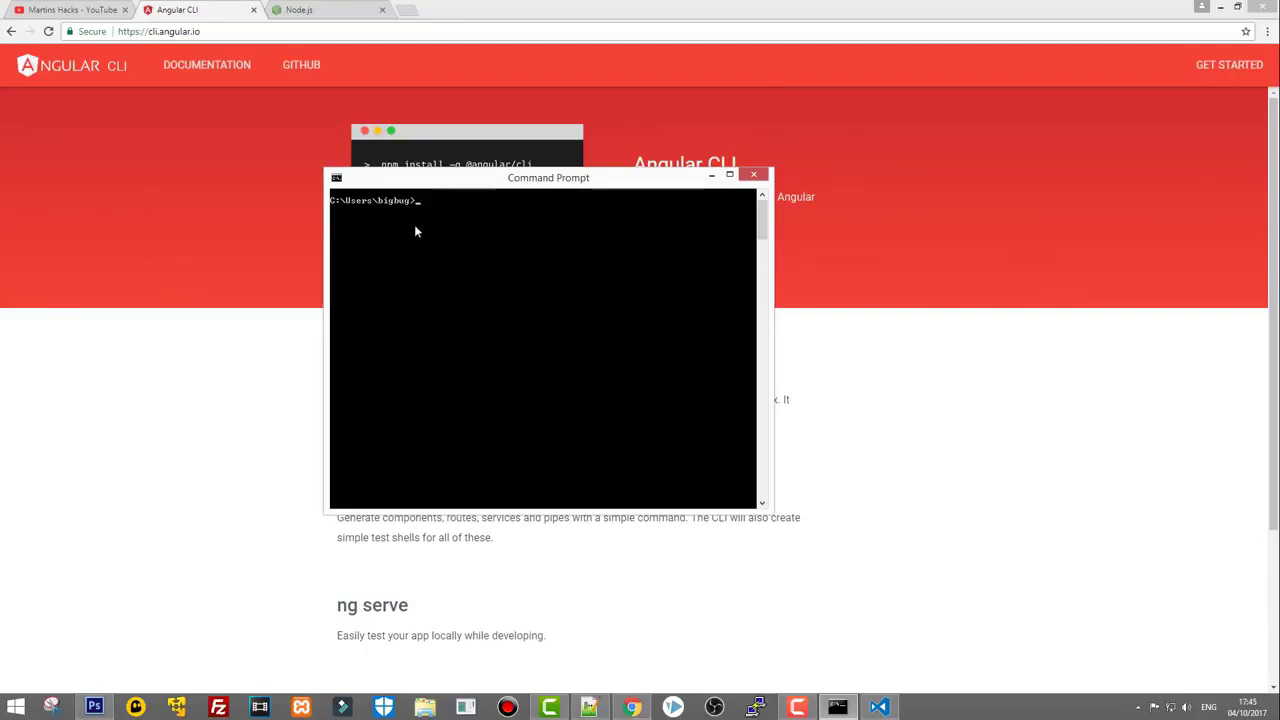
pyautogui.write('dir')
pyautogui.press('Return')
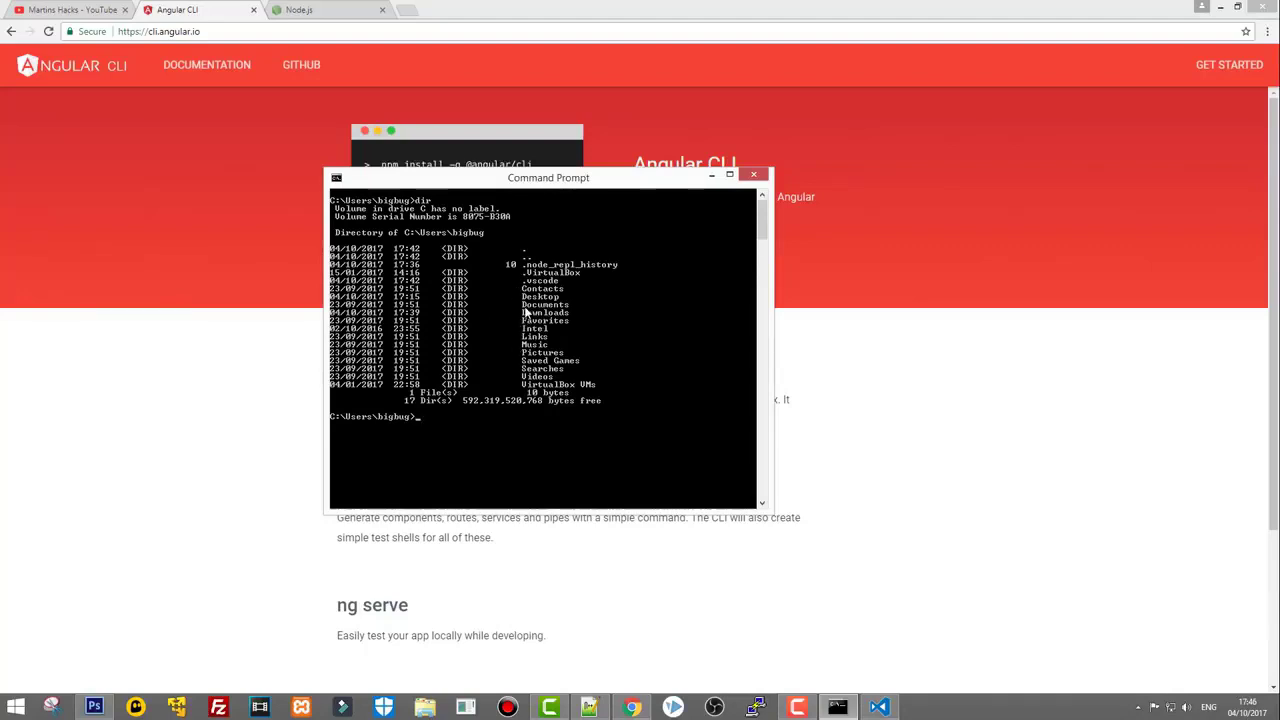
# Step: Open File Explorer, look into the Documents folder and switch to the Desktop folder
pyautogui.click(426, 710)
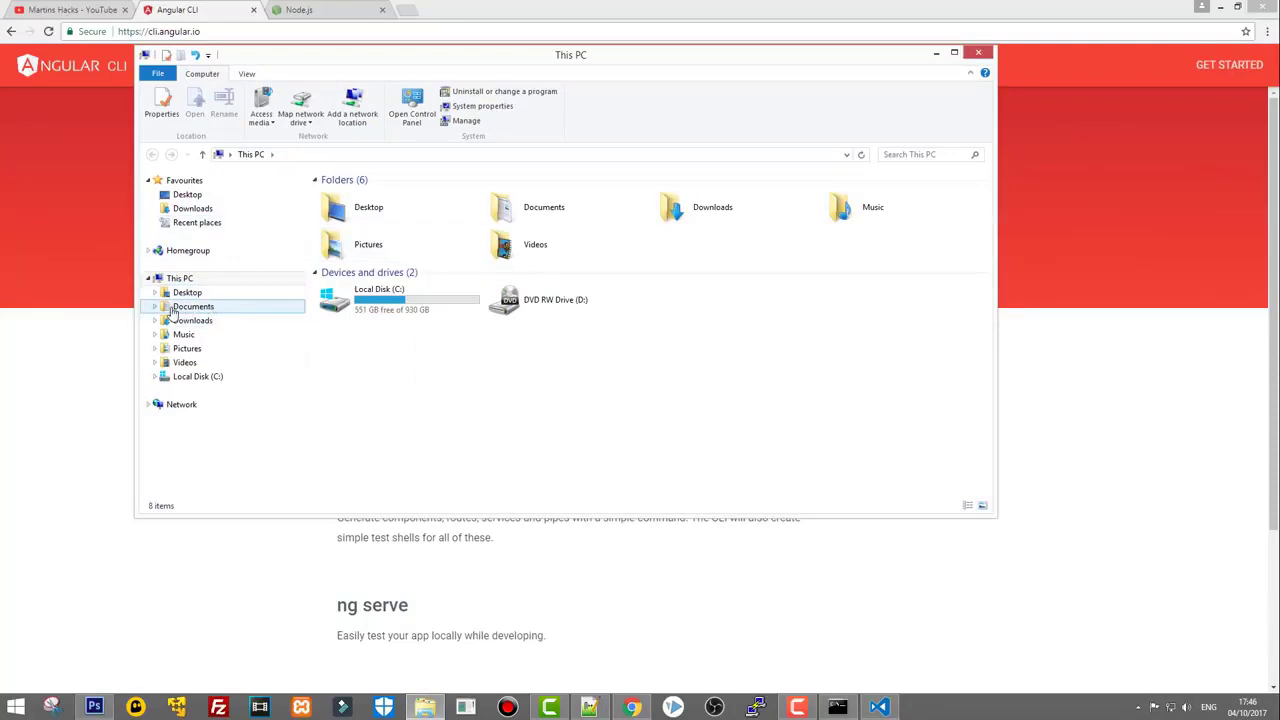
pyautogui.click(190, 306)
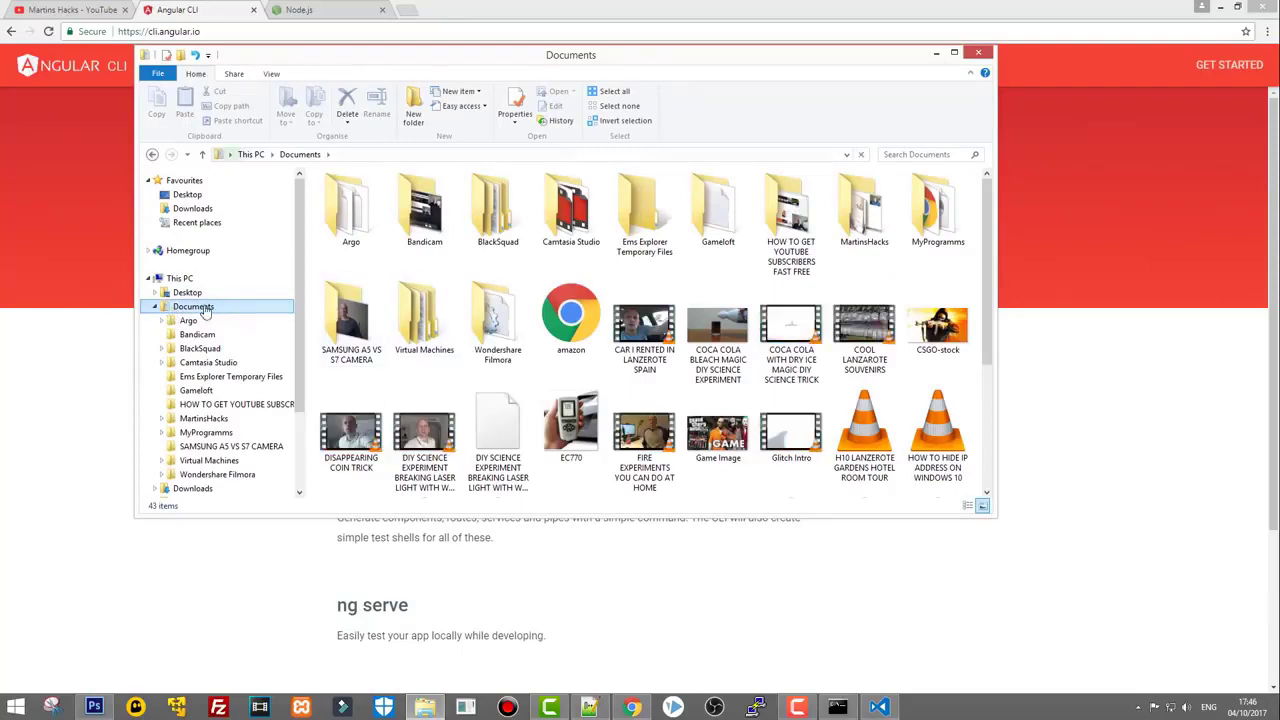
pyautogui.click(188, 292)
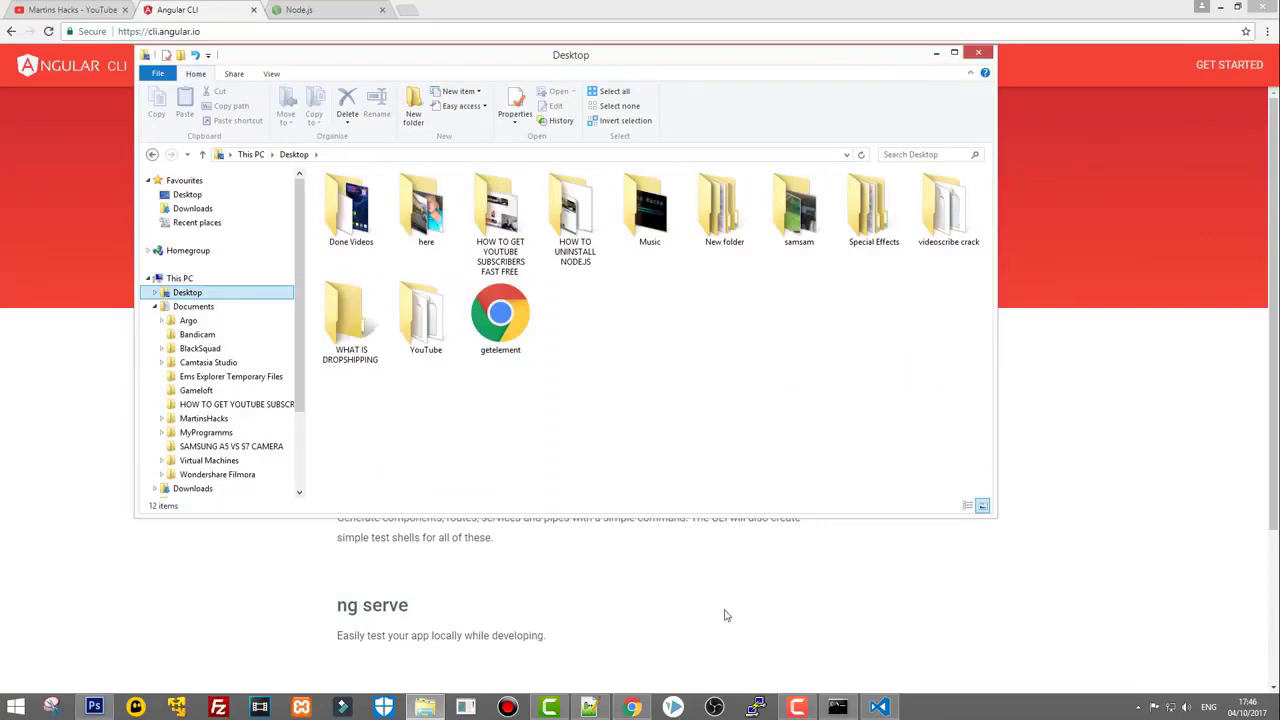
# Step: Change the Command Prompt's directory with cd Desktop and list the folder's contents with dir
pyautogui.click(838, 707)
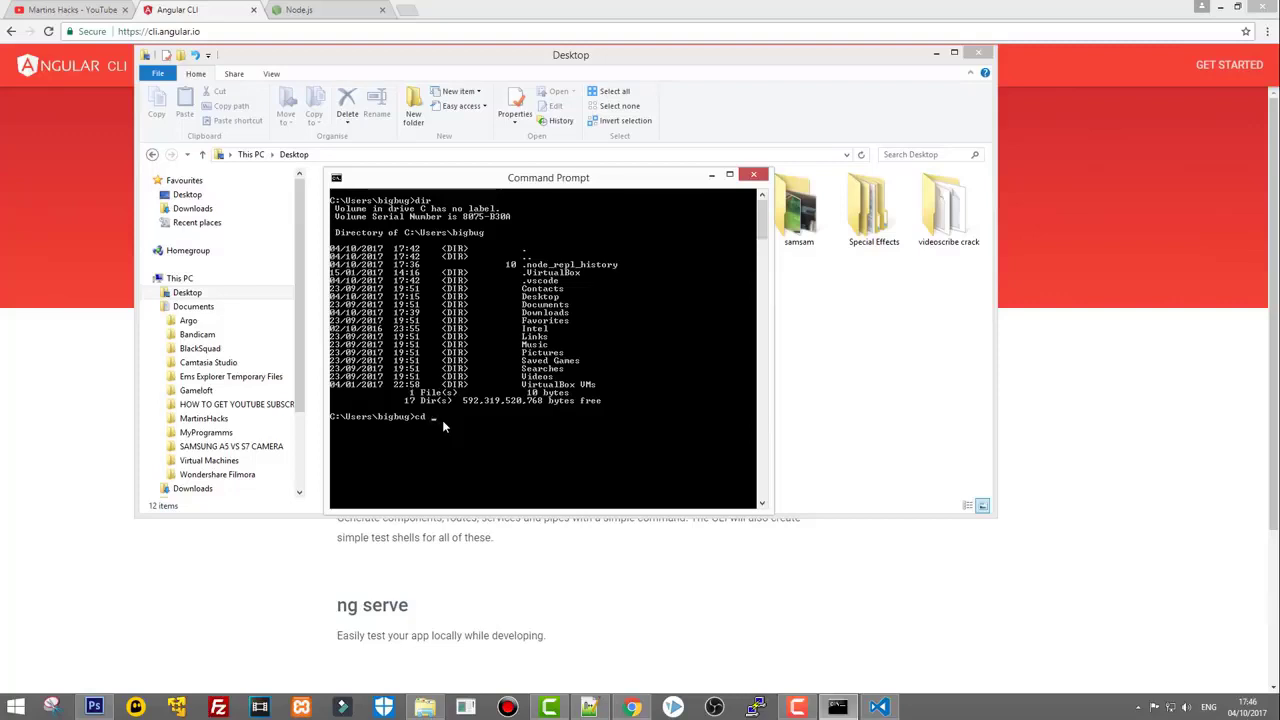
pyautogui.write('top')
pyautogui.press('Return')
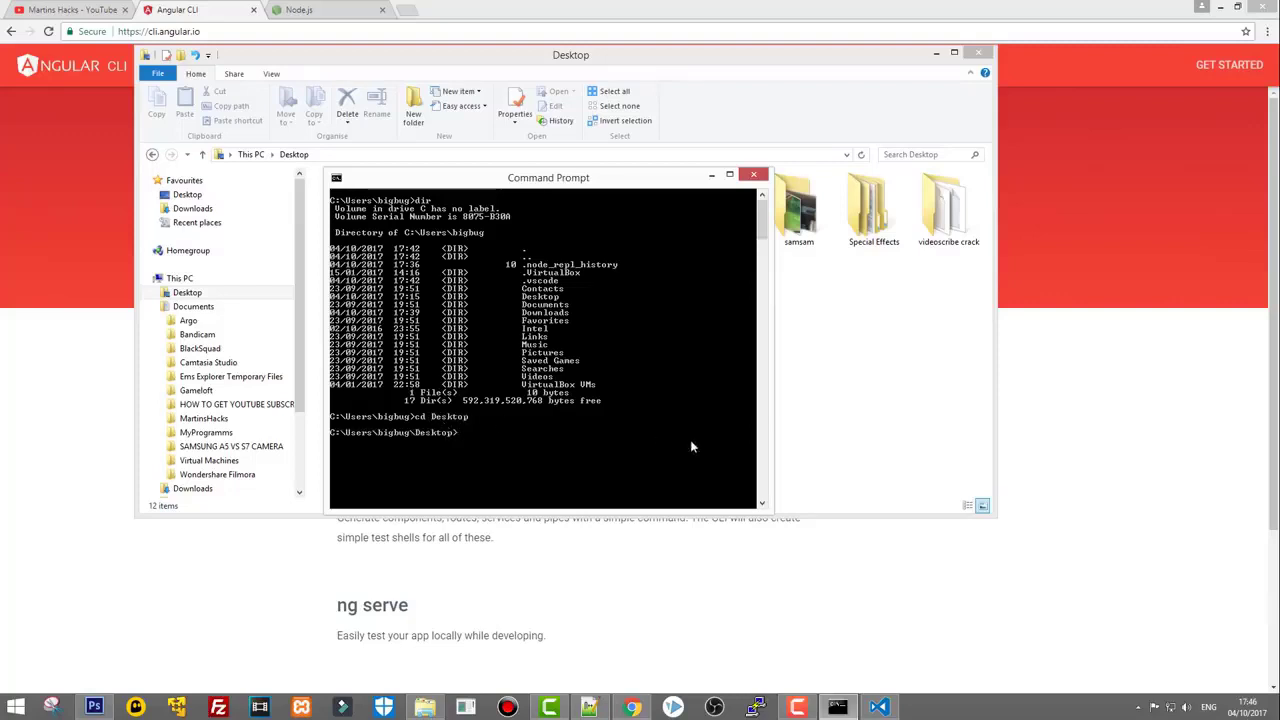
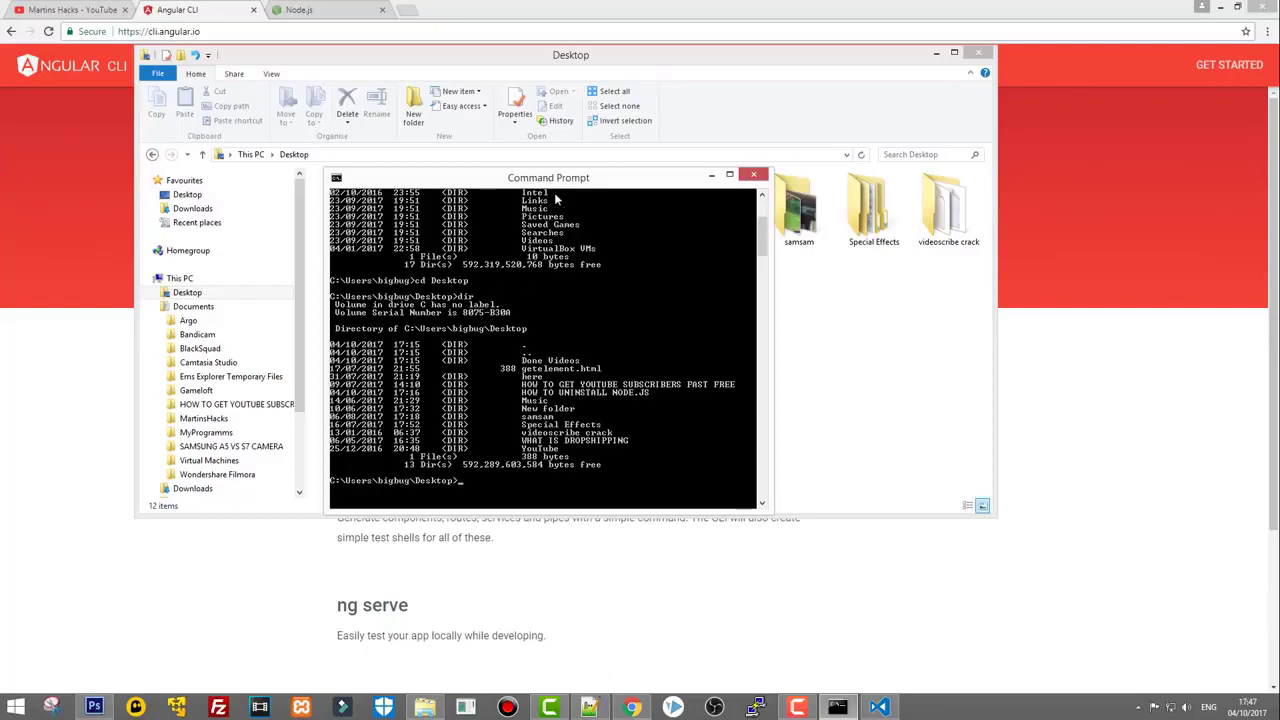
# Step: Move the Command Prompt window aside so that it no longer covers the Desktop folder's items in File Explorer
pyautogui.moveTo(554, 180); pyautogui.dragTo(577, 180)
pyautogui.moveTo(730, 180); pyautogui.dragTo(1098, 300)
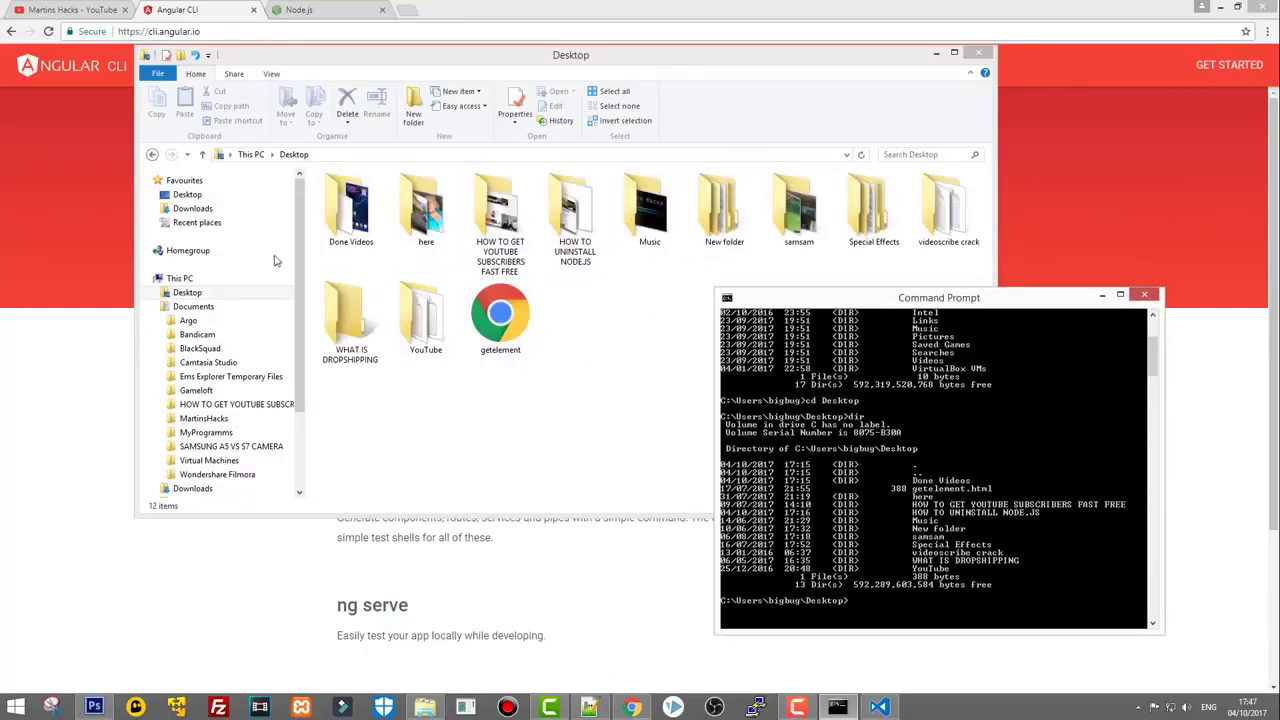
# Step: Clear the Command Prompt with cls and create a new Angular project in the Desktop folder with ng new my-app
pyautogui.click(190, 308)
pyautogui.moveTo(293, 64); pyautogui.dragTo(243, 63)
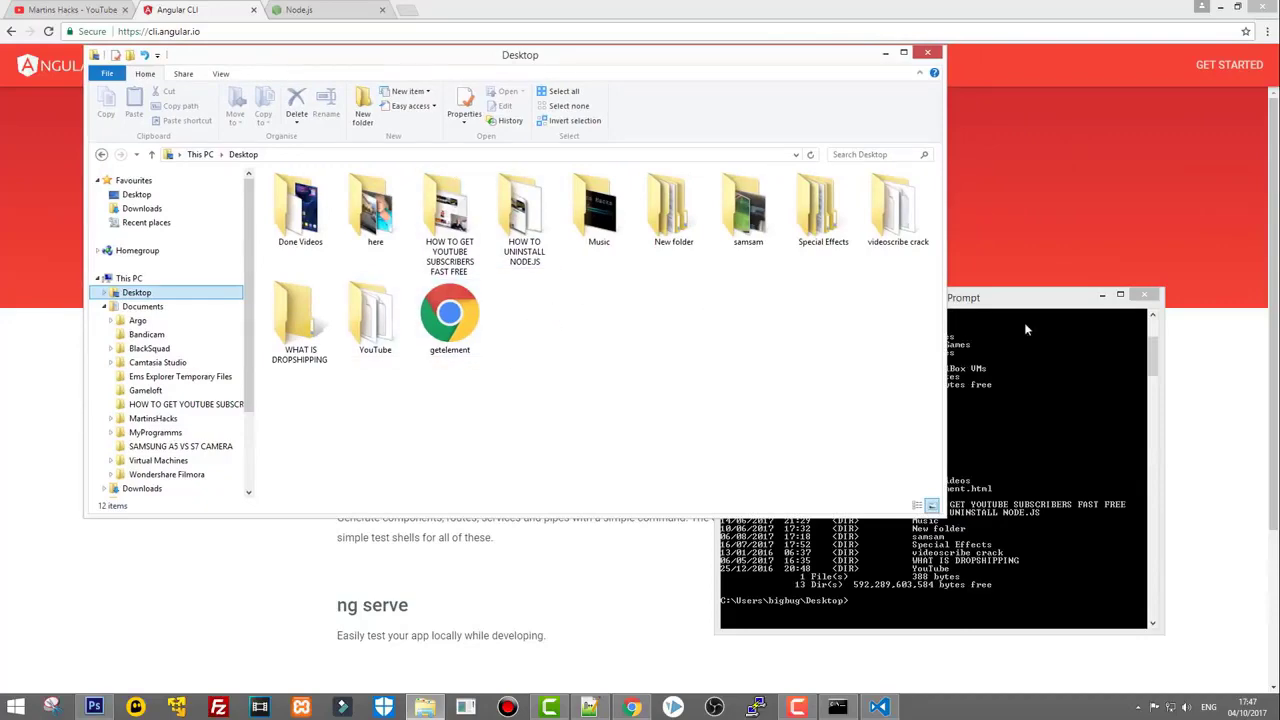
pyautogui.moveTo(1025, 305); pyautogui.dragTo(839, 182)
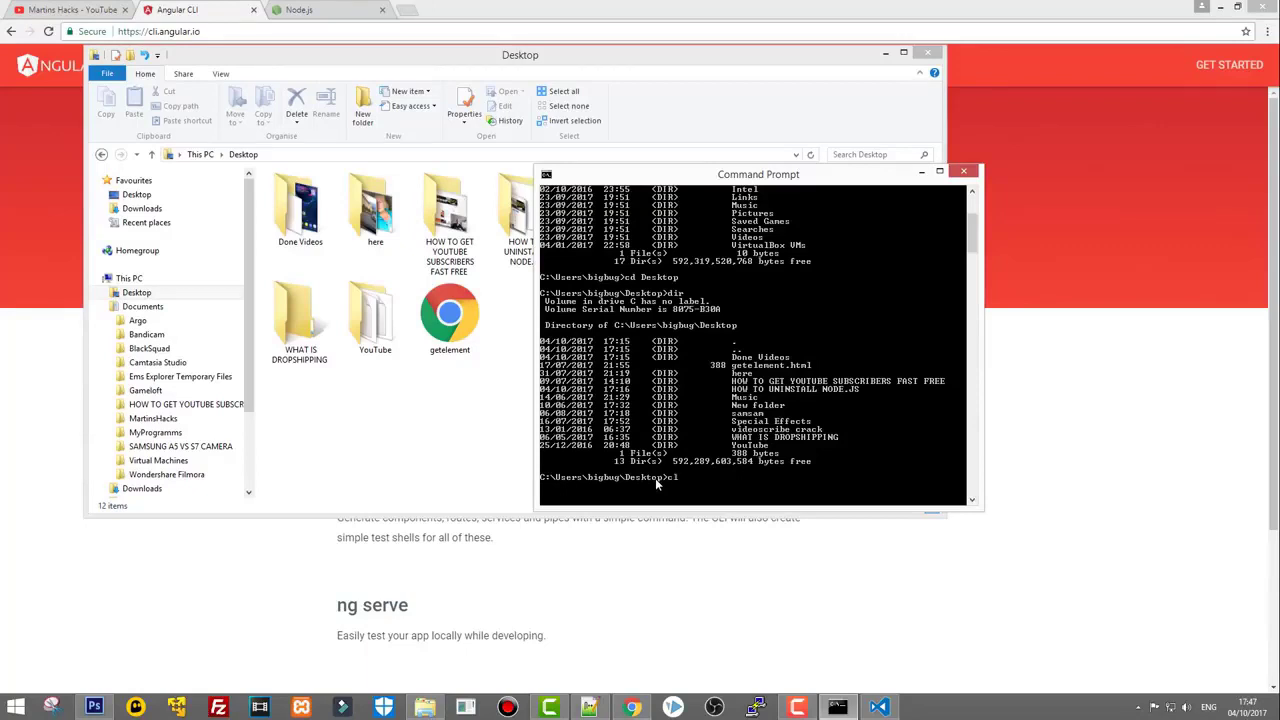
pyautogui.press('Return')
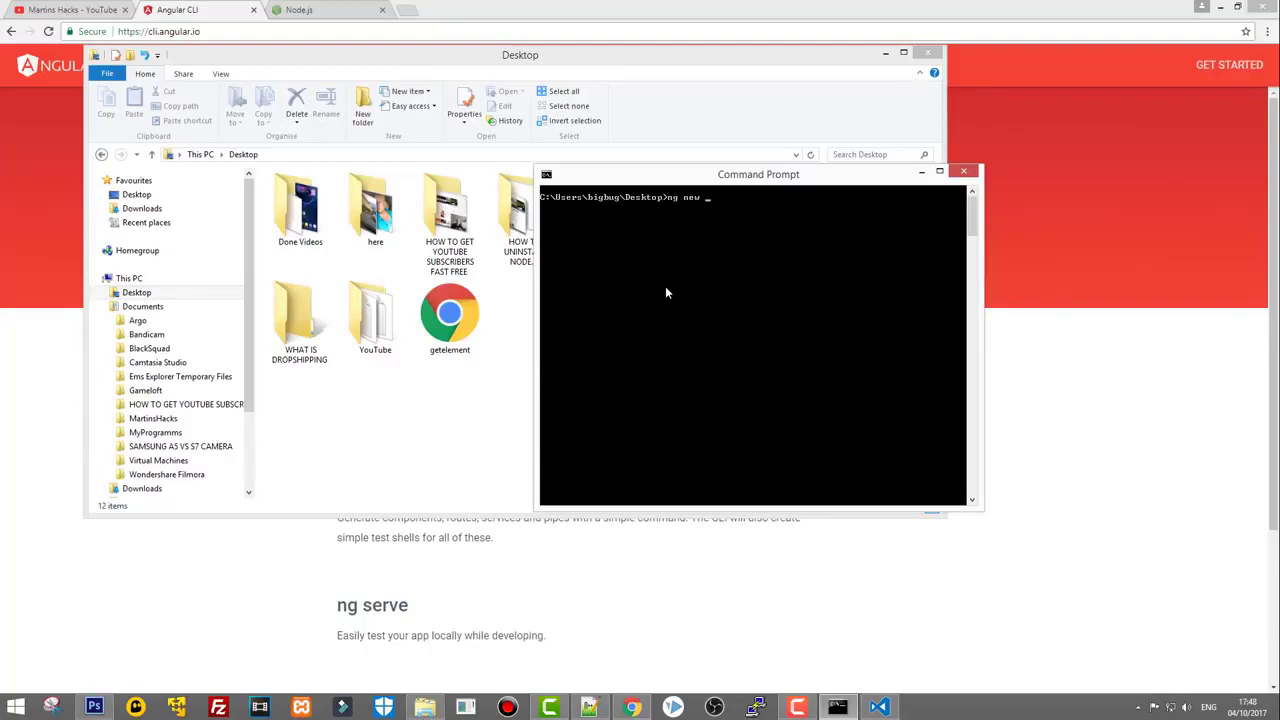
pyautogui.write('my-app')
pyautogui.press('Return')
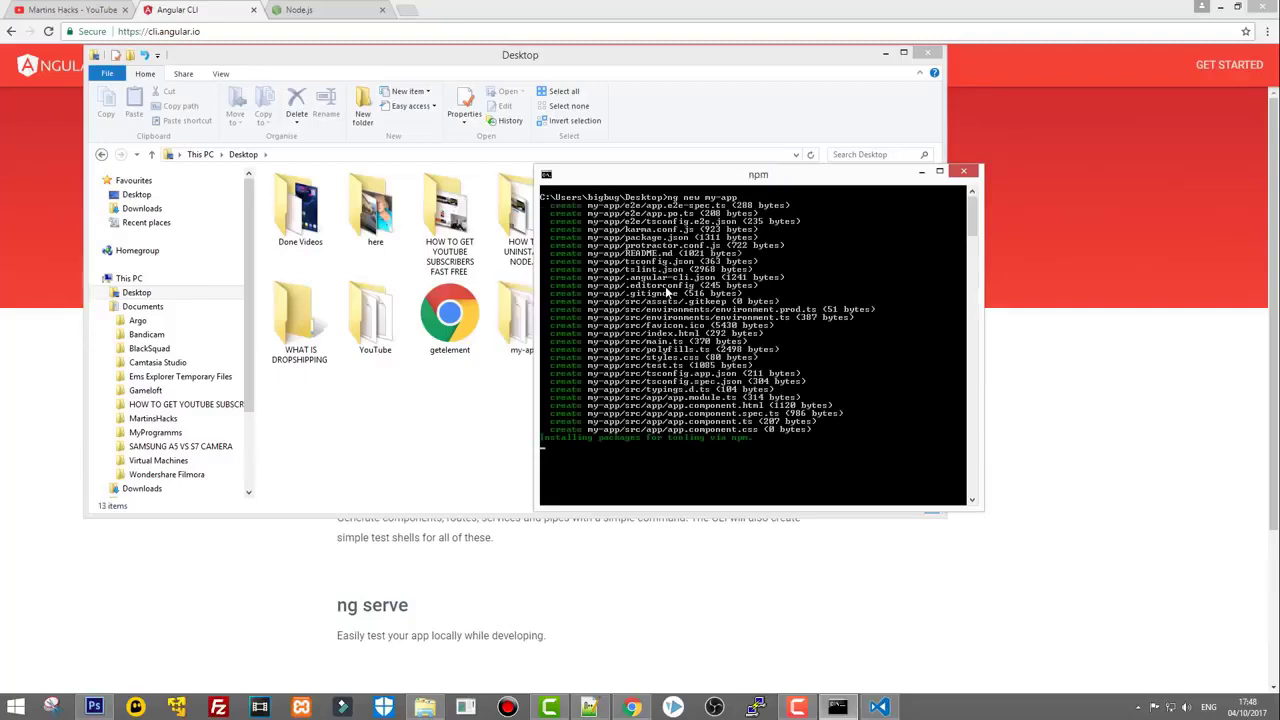
pyautogui.moveTo(663, 177); pyautogui.dragTo(896, 301)
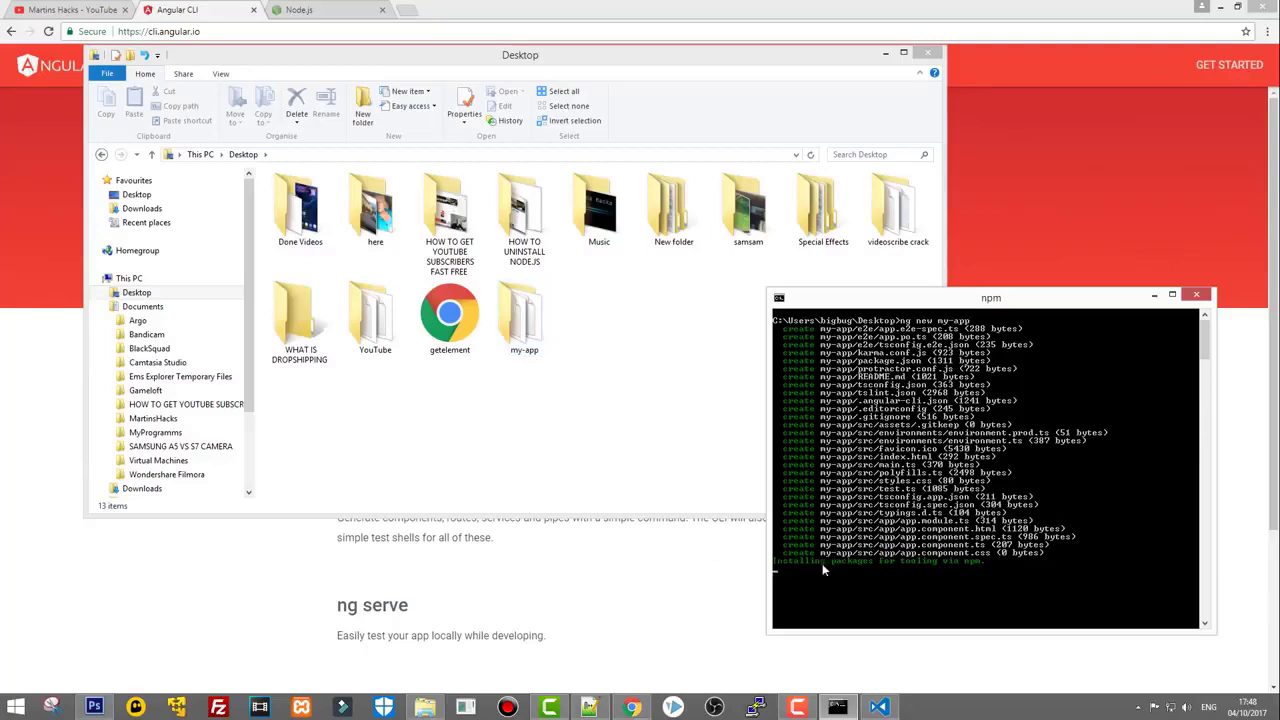
pyautogui.moveTo(863, 302); pyautogui.dragTo(841, 148)
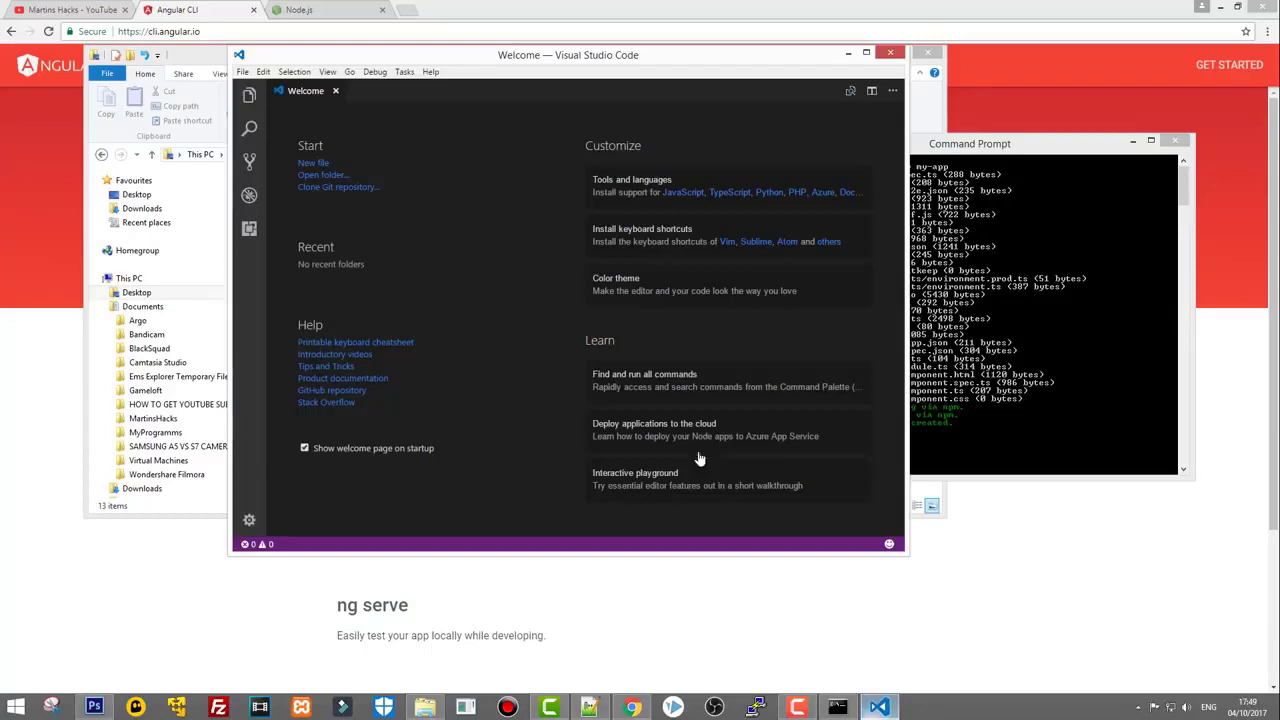
# Step: Change the Command Prompt's directory to the new project folder with cd my-app
pyautogui.click(878, 707)
pyautogui.click(848, 53)
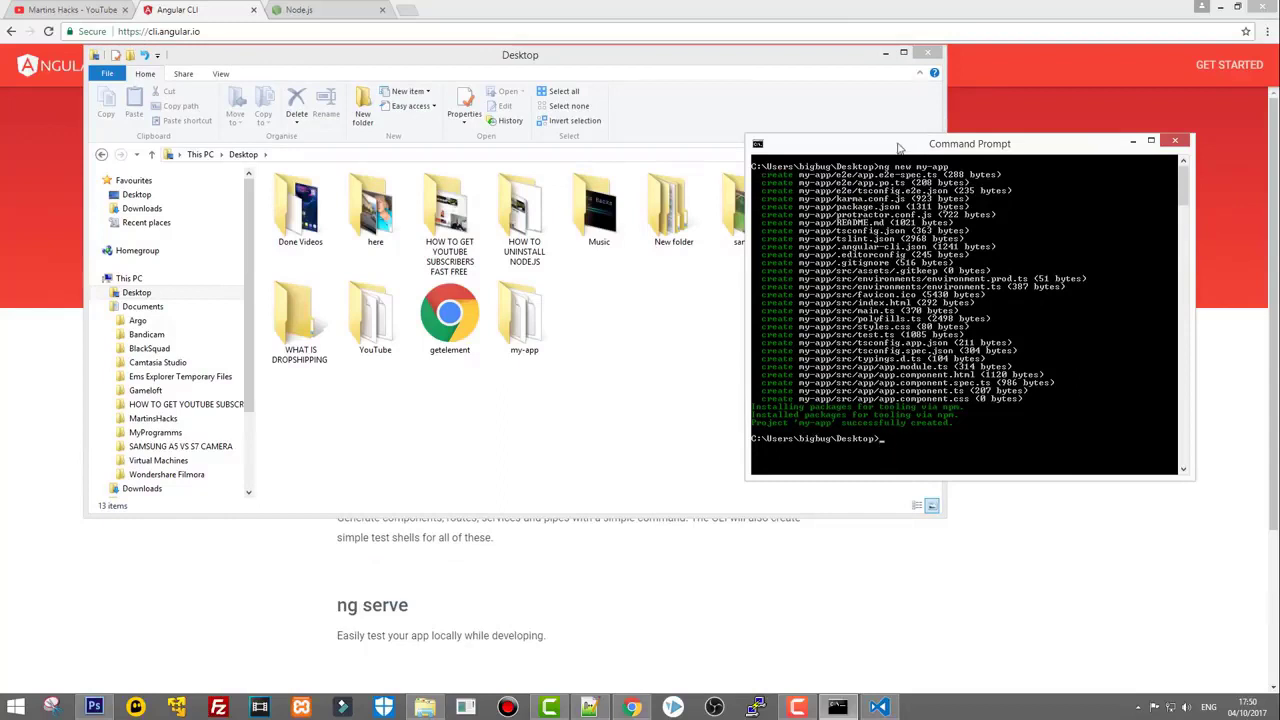
pyautogui.moveTo(898, 148); pyautogui.dragTo(589, 55)
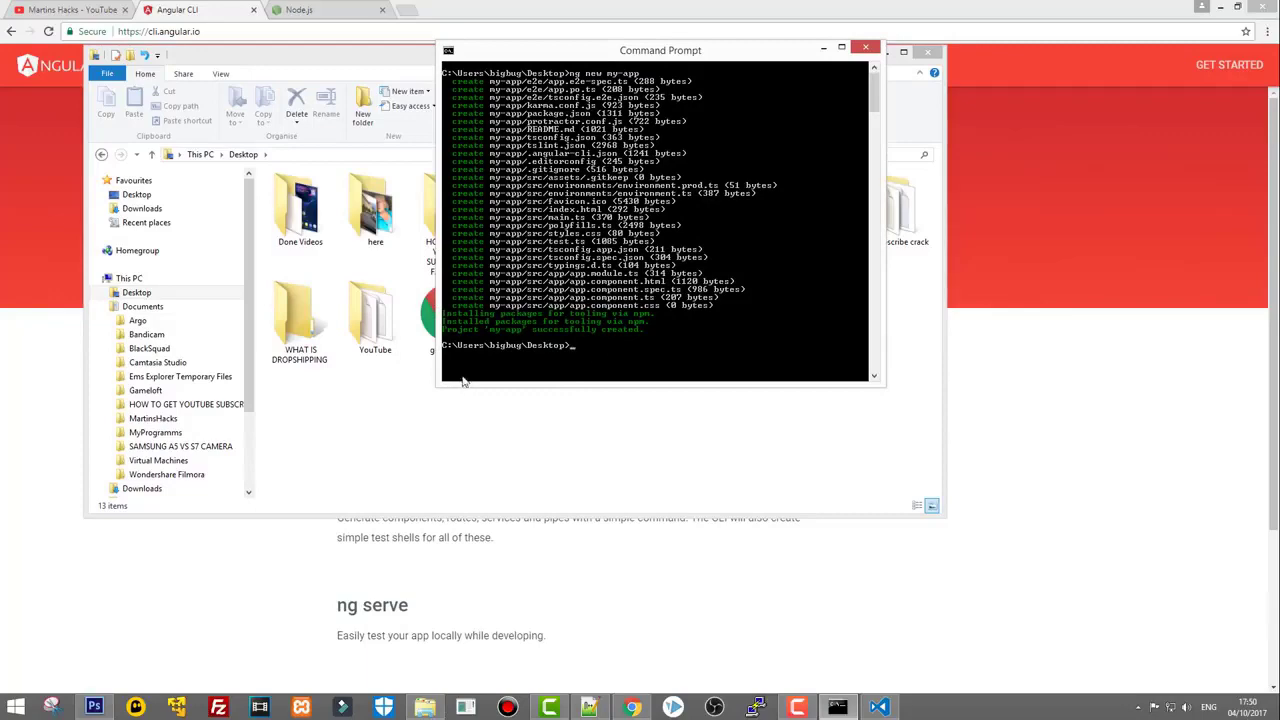
pyautogui.moveTo(552, 55); pyautogui.dragTo(798, 113)
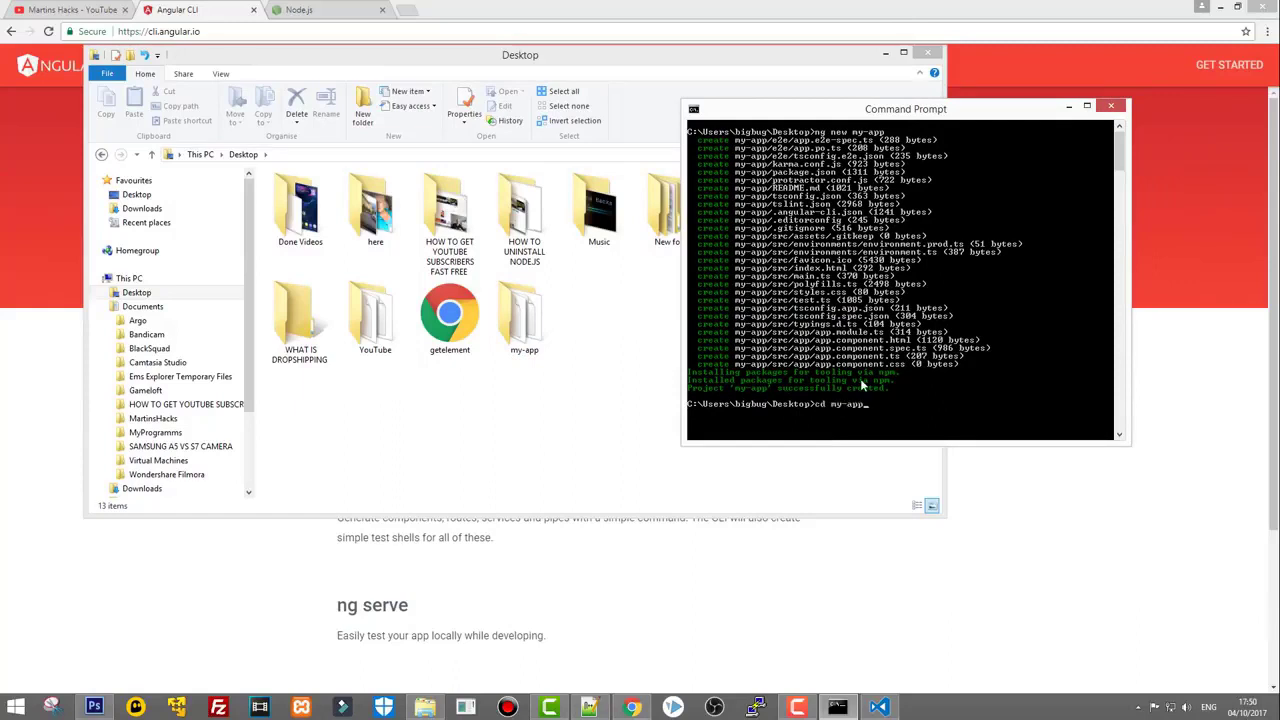
pyautogui.press('Return')
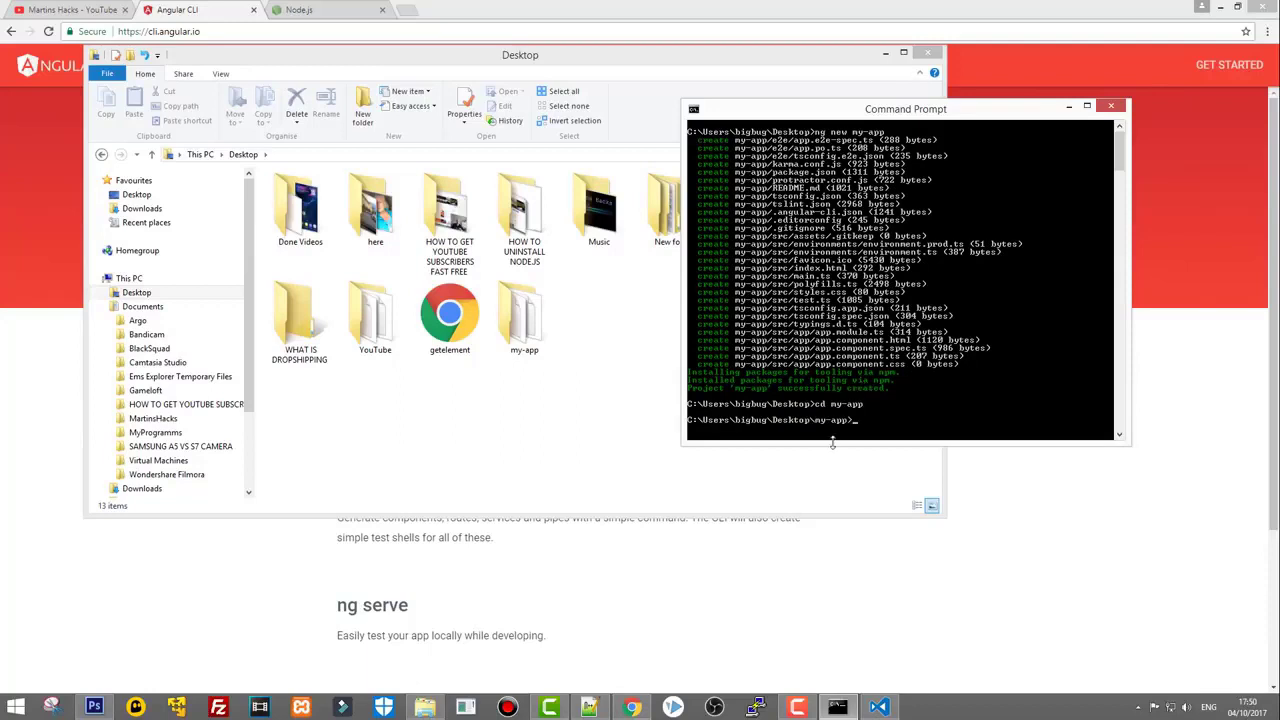
# Step: Try to open the project folder in Visual Studio Code from the Command Prompt with code
pyautogui.moveTo(829, 108); pyautogui.dragTo(764, 40)
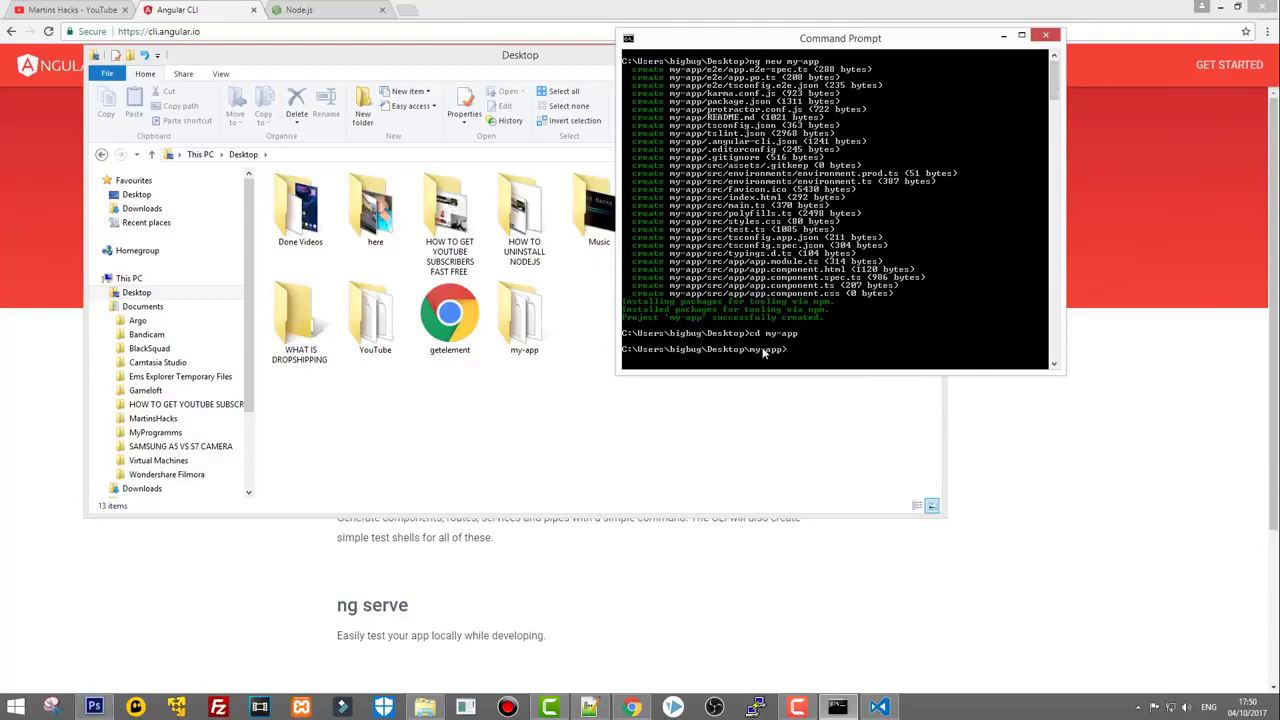
pyautogui.click(876, 708)
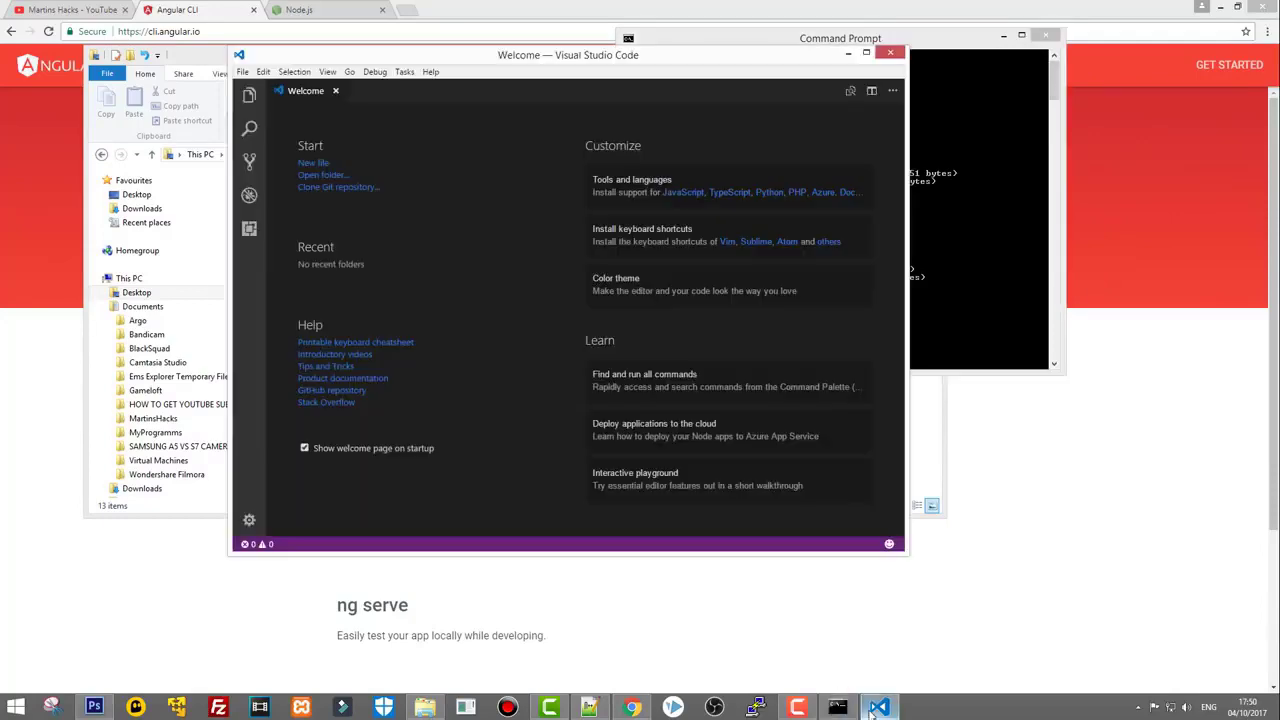
pyautogui.click(876, 708)
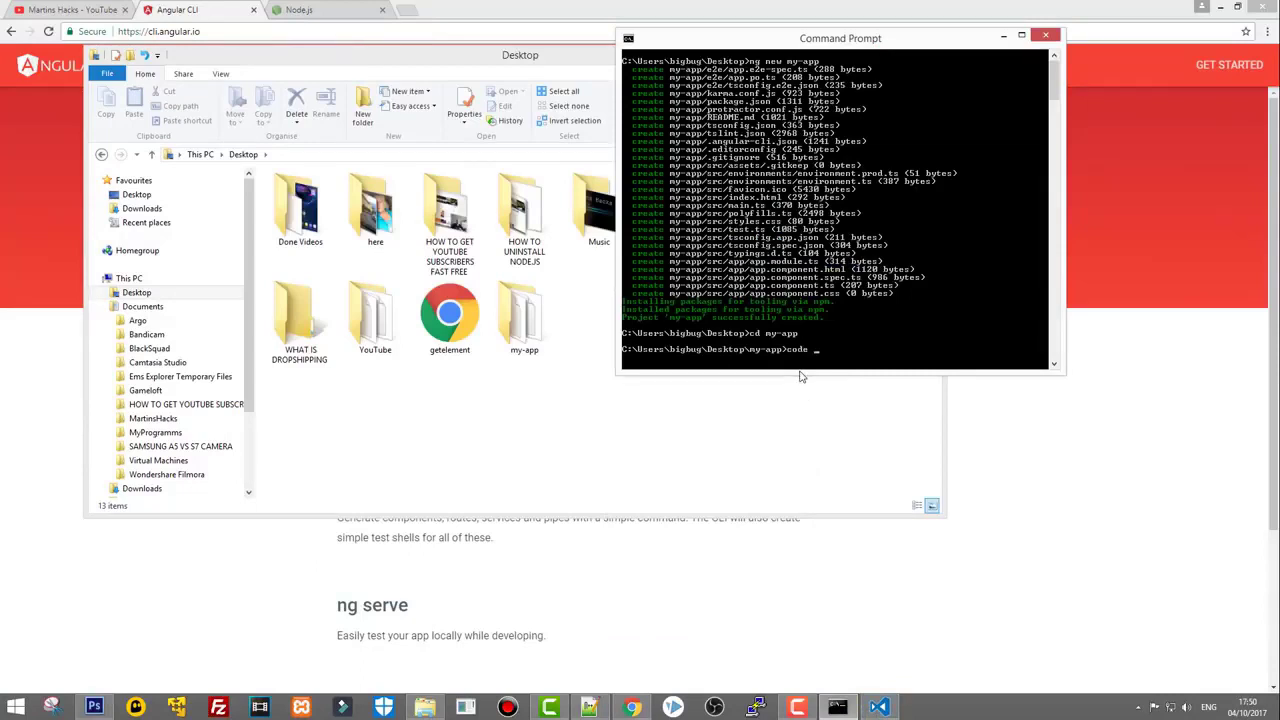
pyautogui.press('Return')
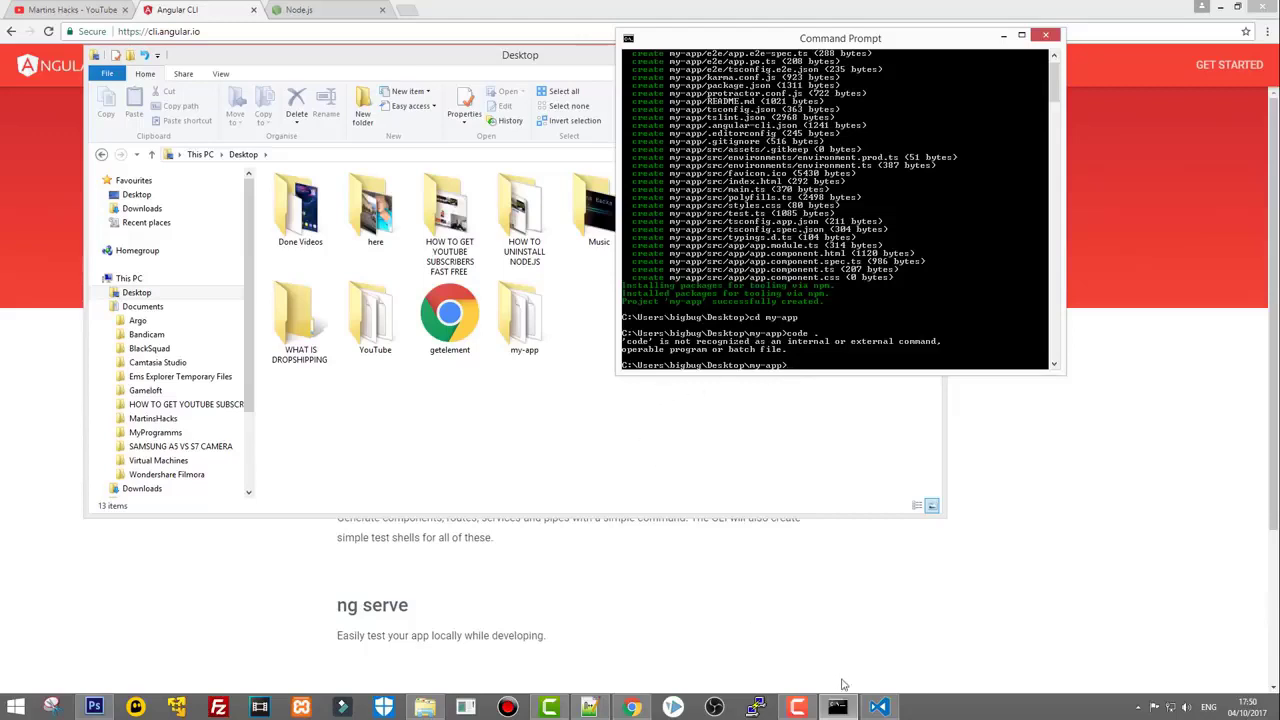
pyautogui.click(879, 707)
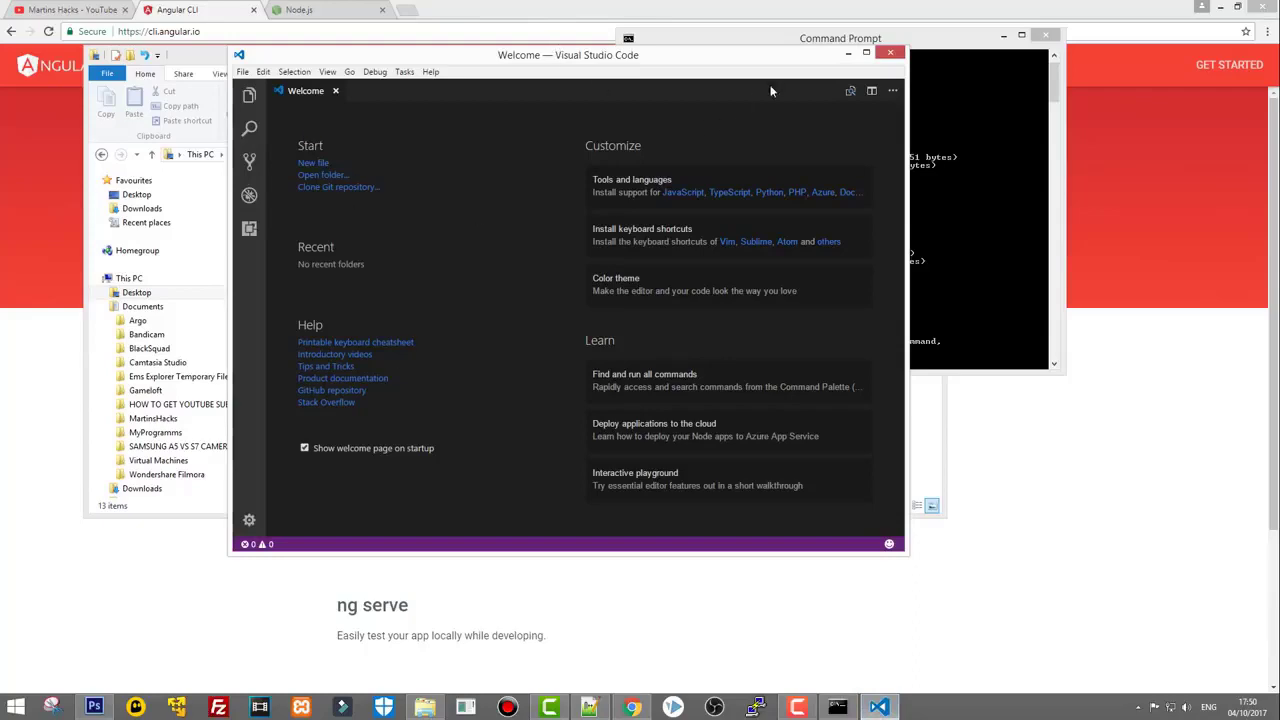
pyautogui.click(850, 58)
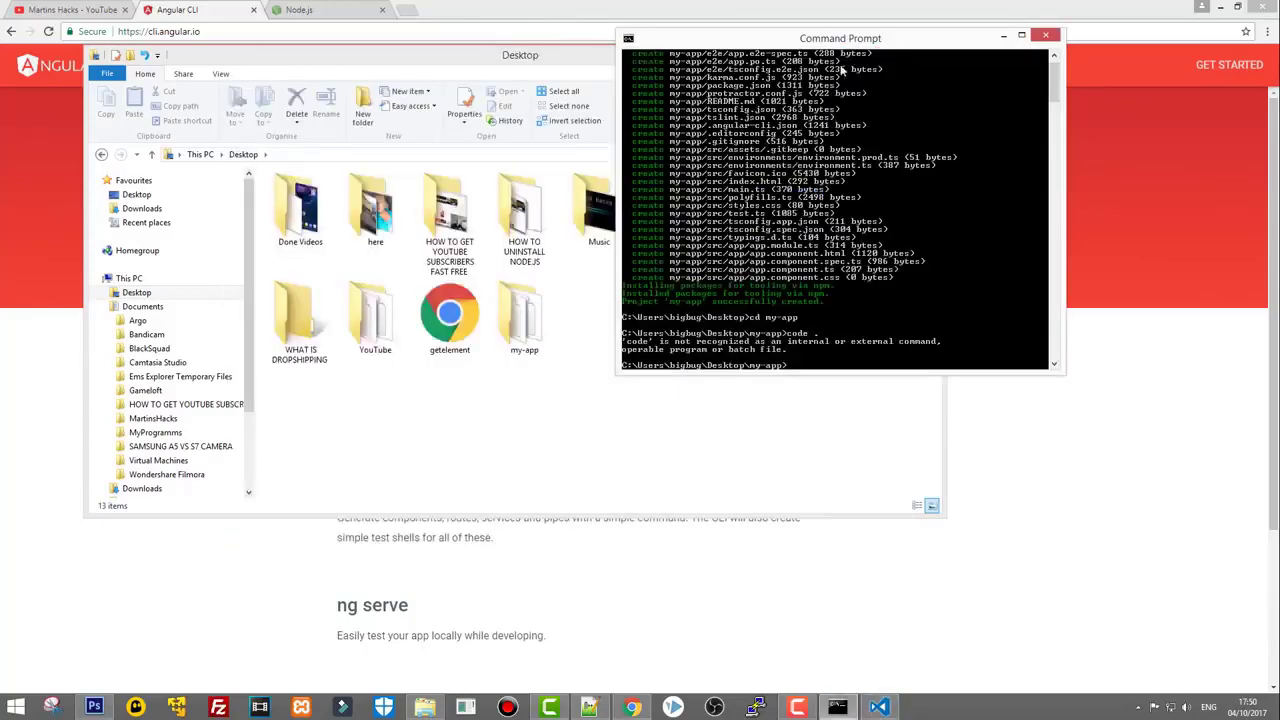
pyautogui.click(879, 707)
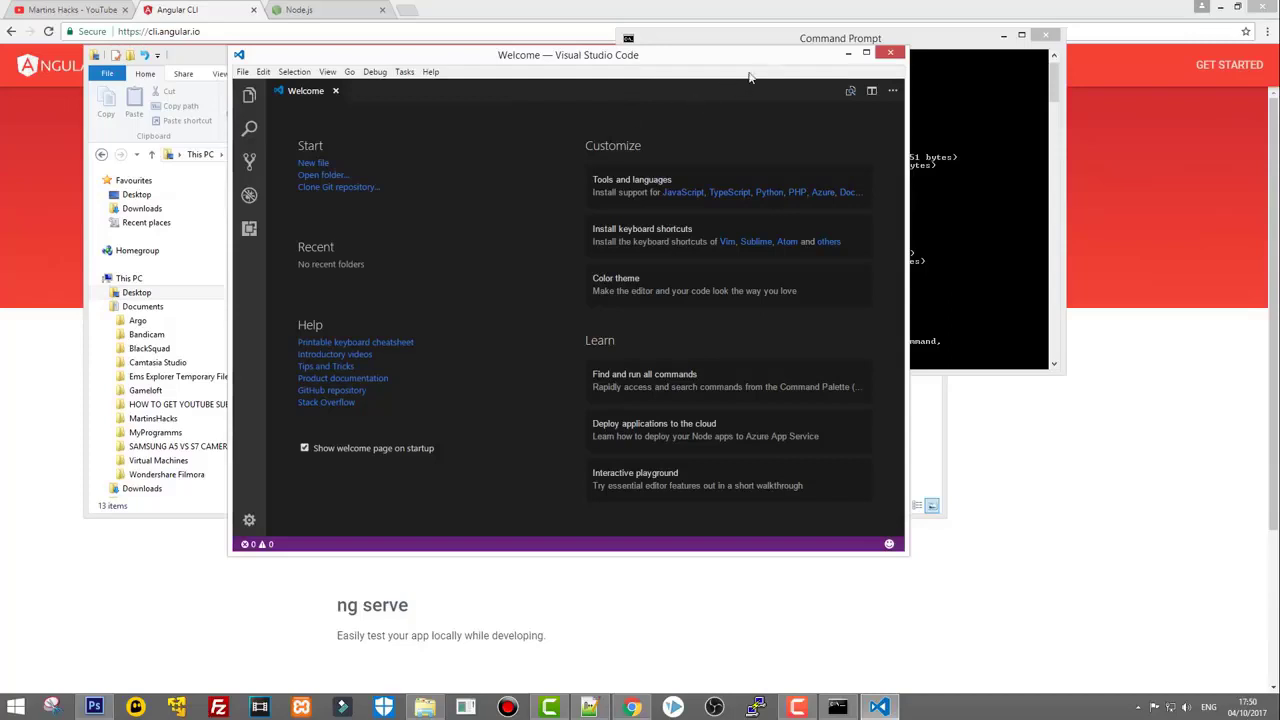
pyautogui.click(847, 54)
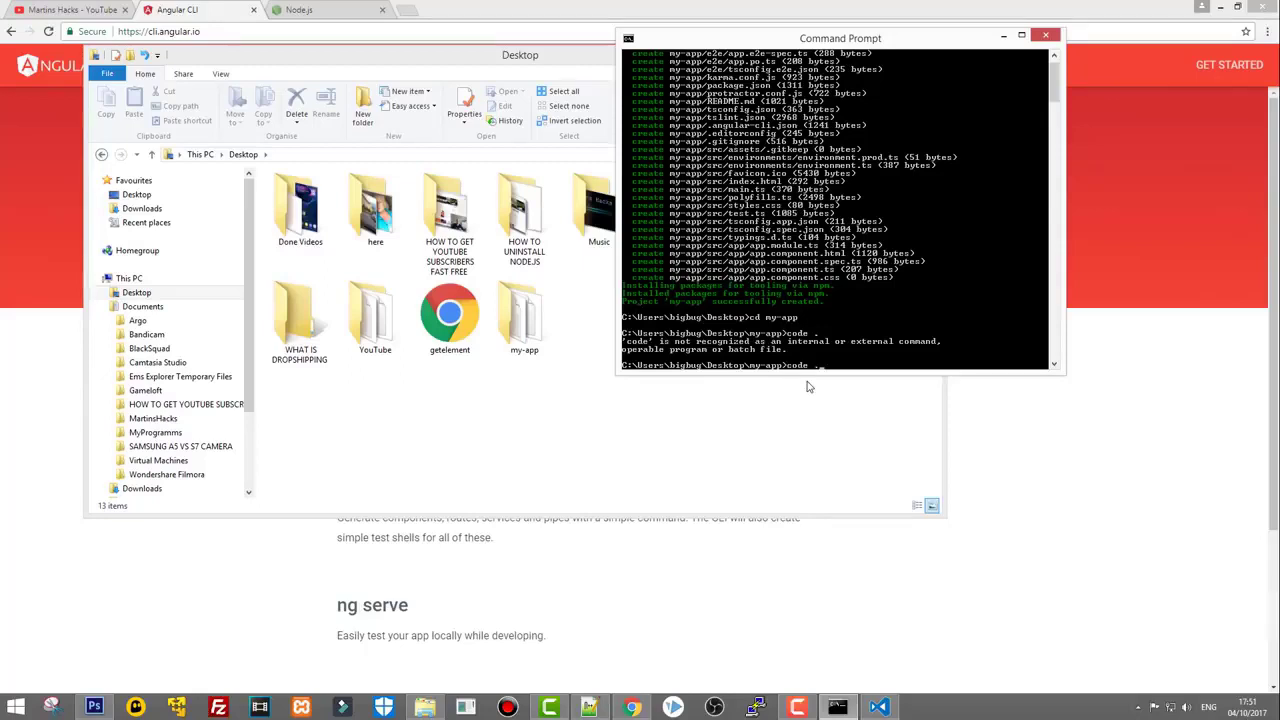
pyautogui.press('Return')
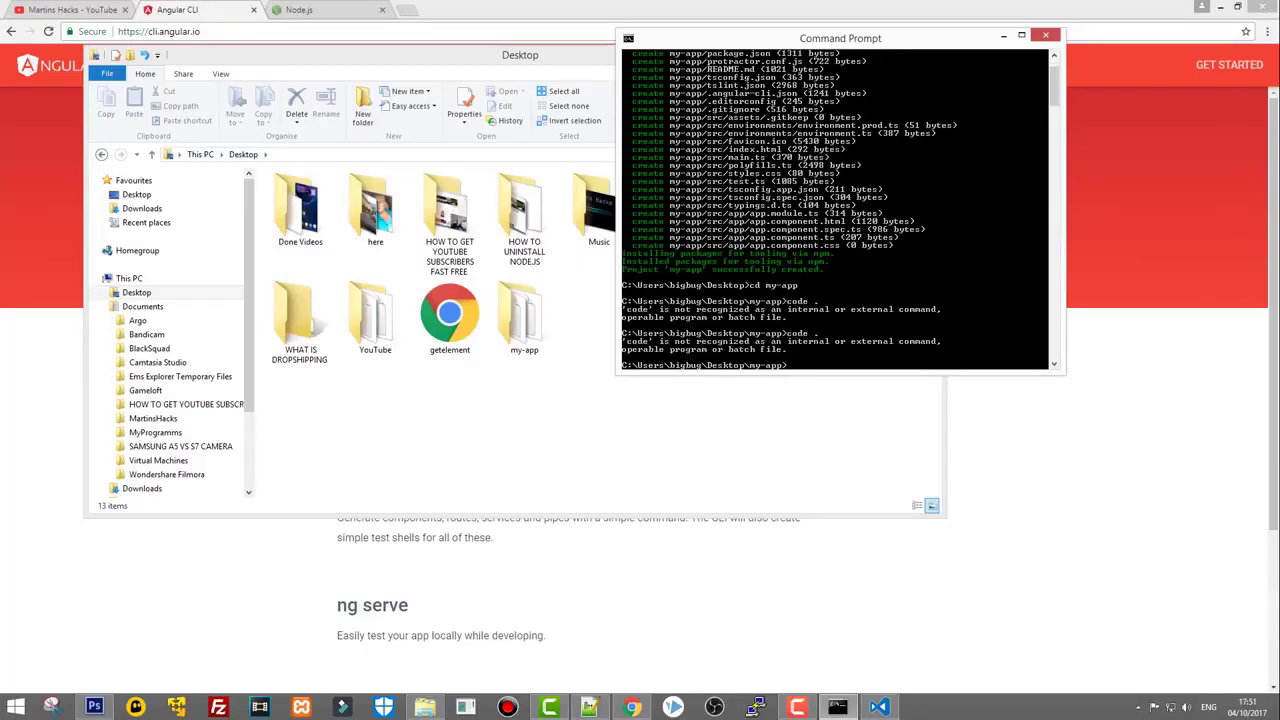
pyautogui.click(880, 707)
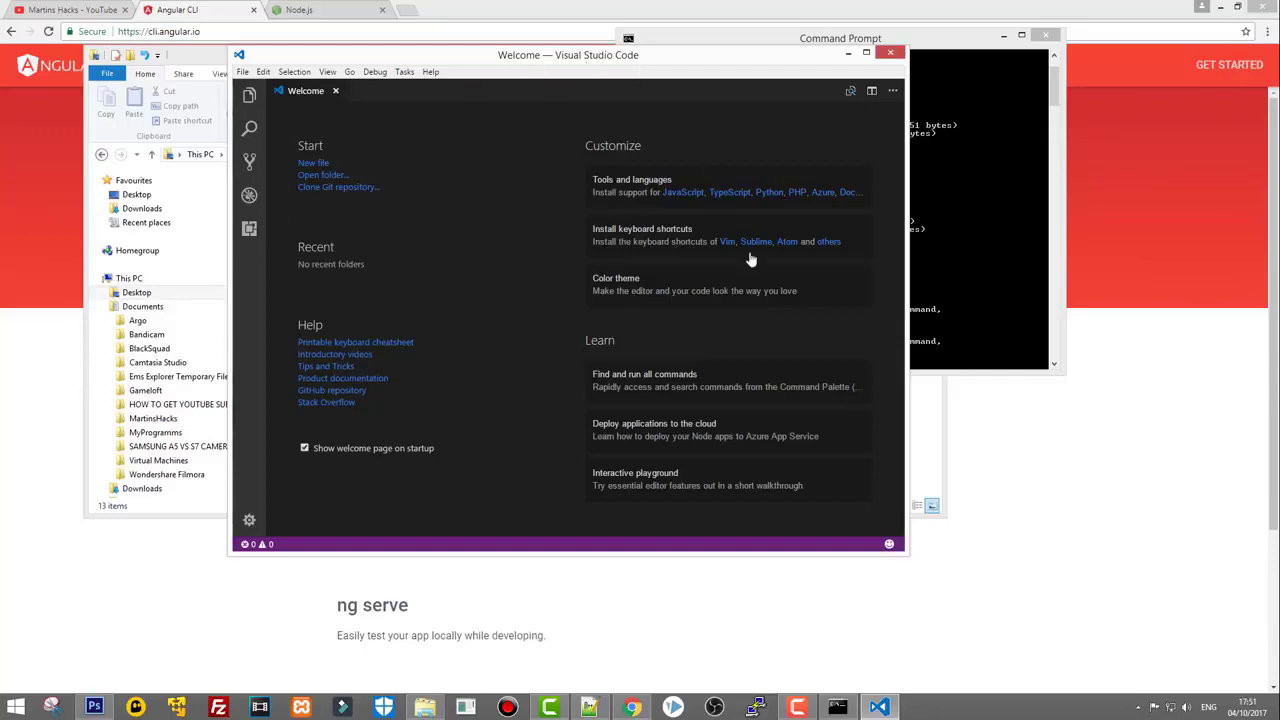
pyautogui.click(848, 54)
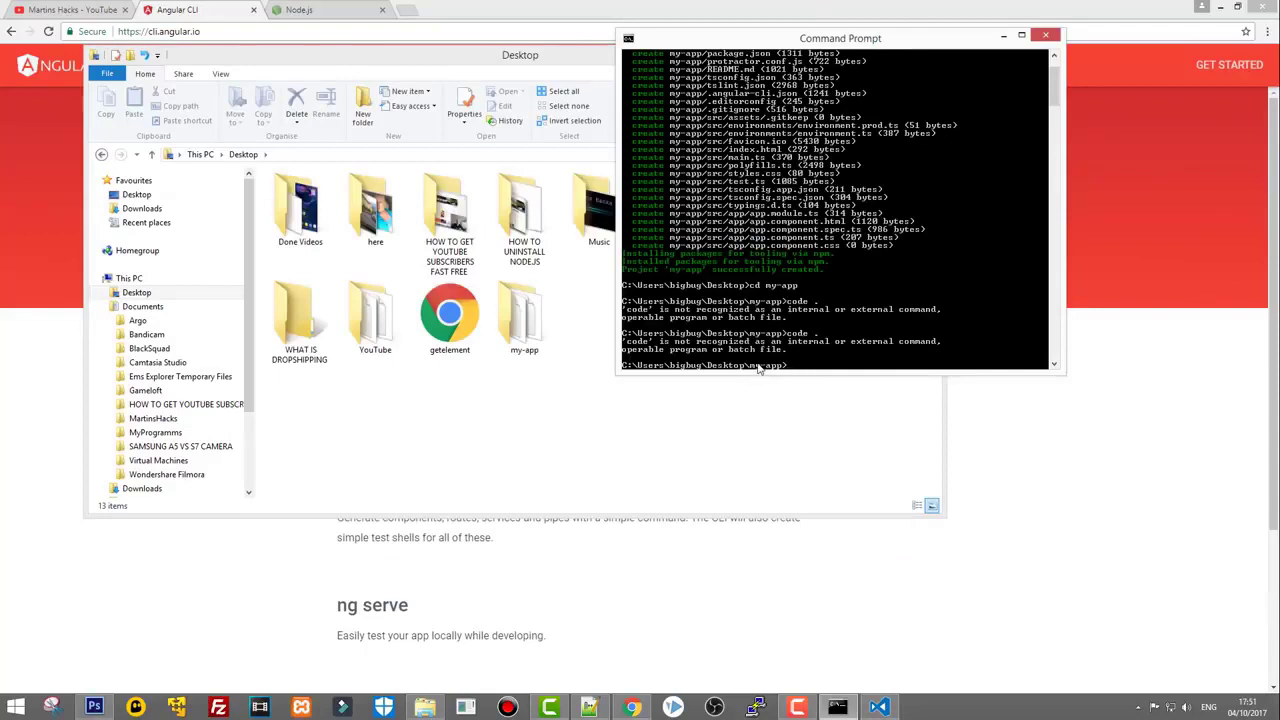
# Step: Start the development server with ng serve and allow Node.js through Windows Firewall on private networks
pyautogui.scroll(-1, 859, 293)
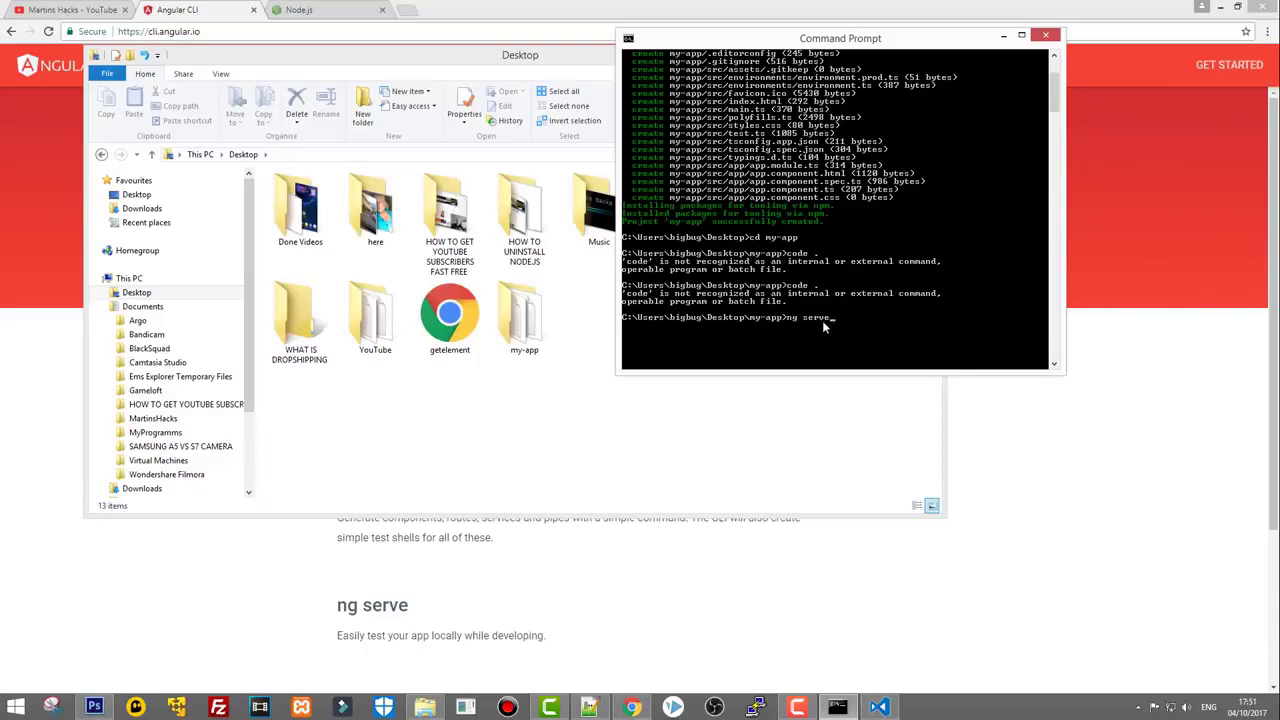
pyautogui.press('Return')
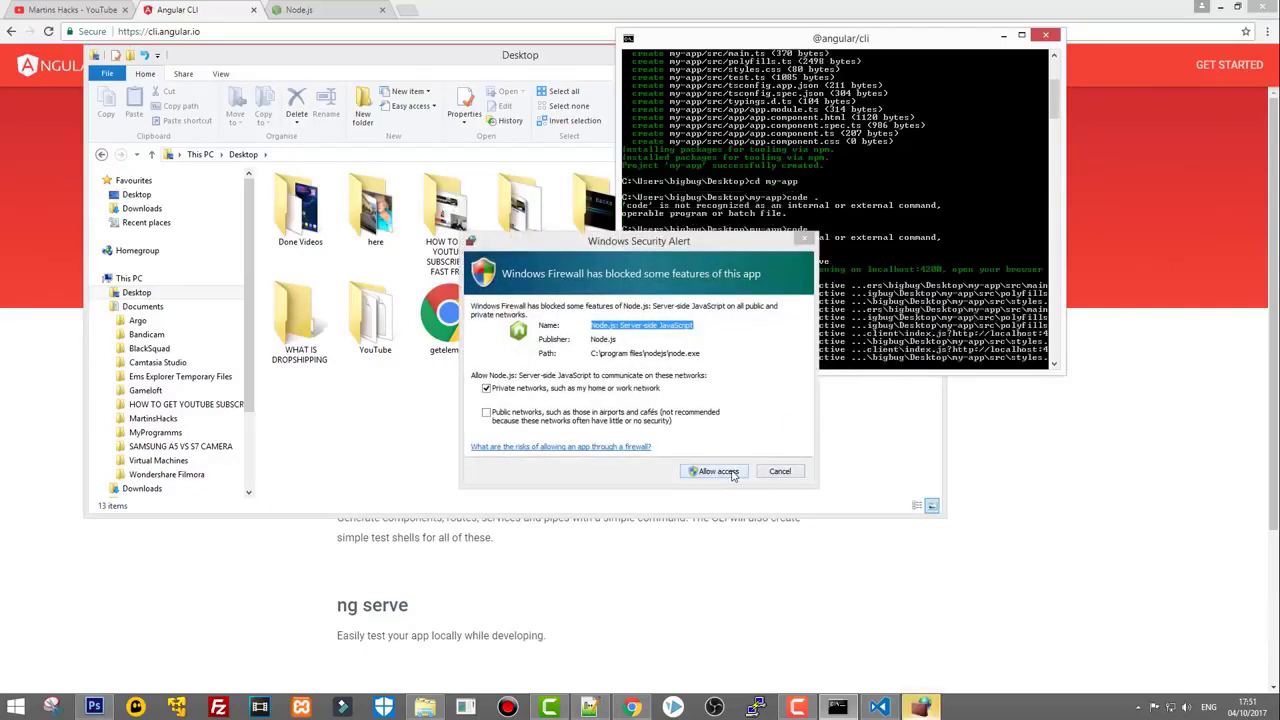
pyautogui.click(730, 473)
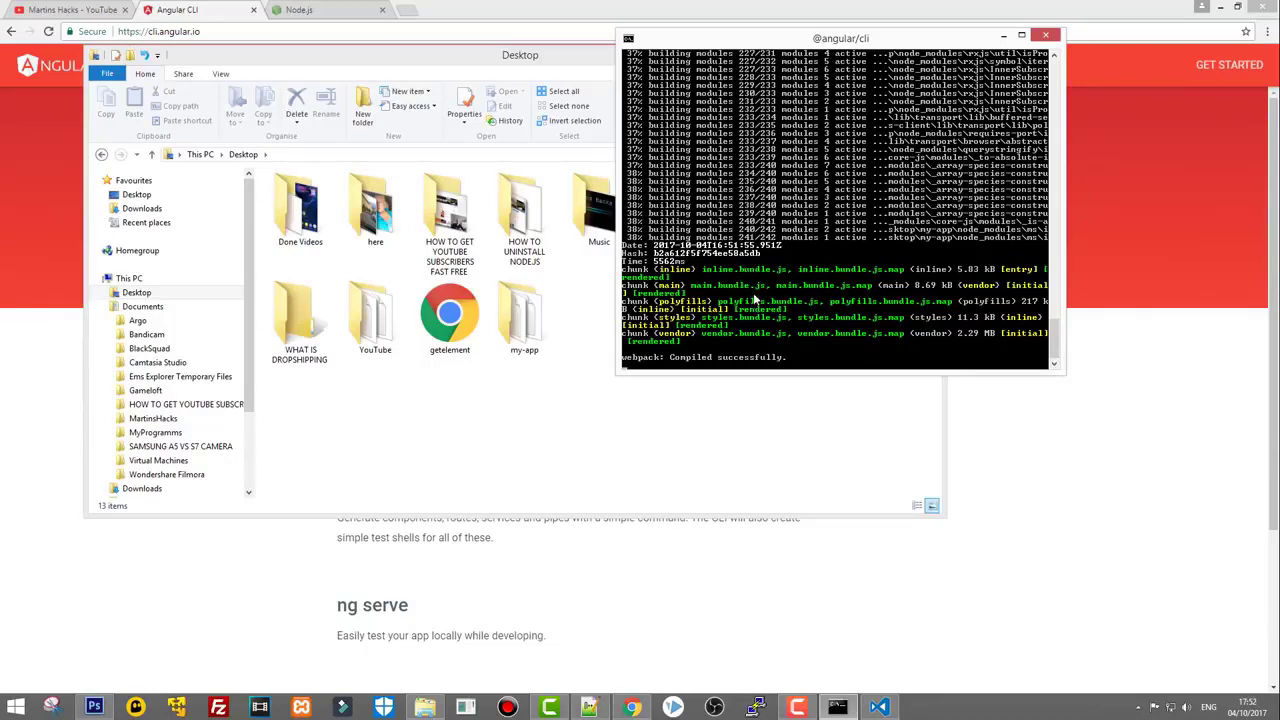
# Step: Open localhost:4200 in a new Chrome tab to view the running Angular app
pyautogui.click(405, 10)
pyautogui.click(405, 10)
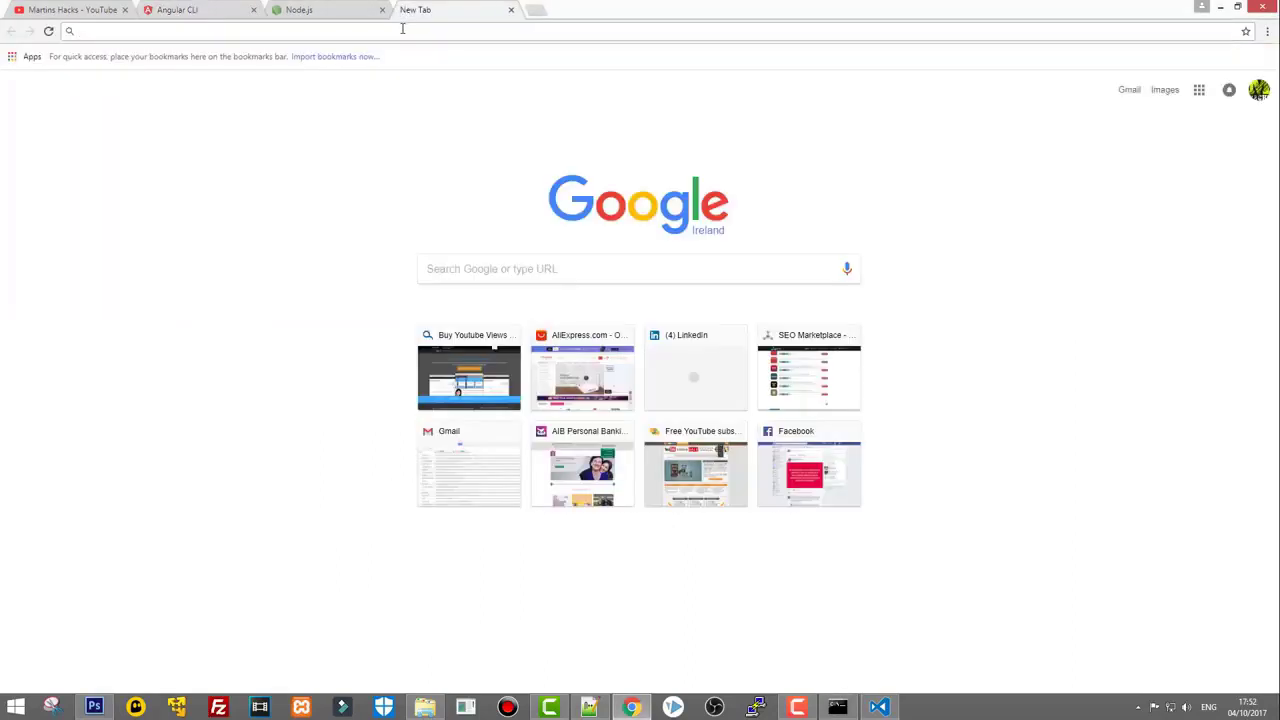
pyautogui.write('local')
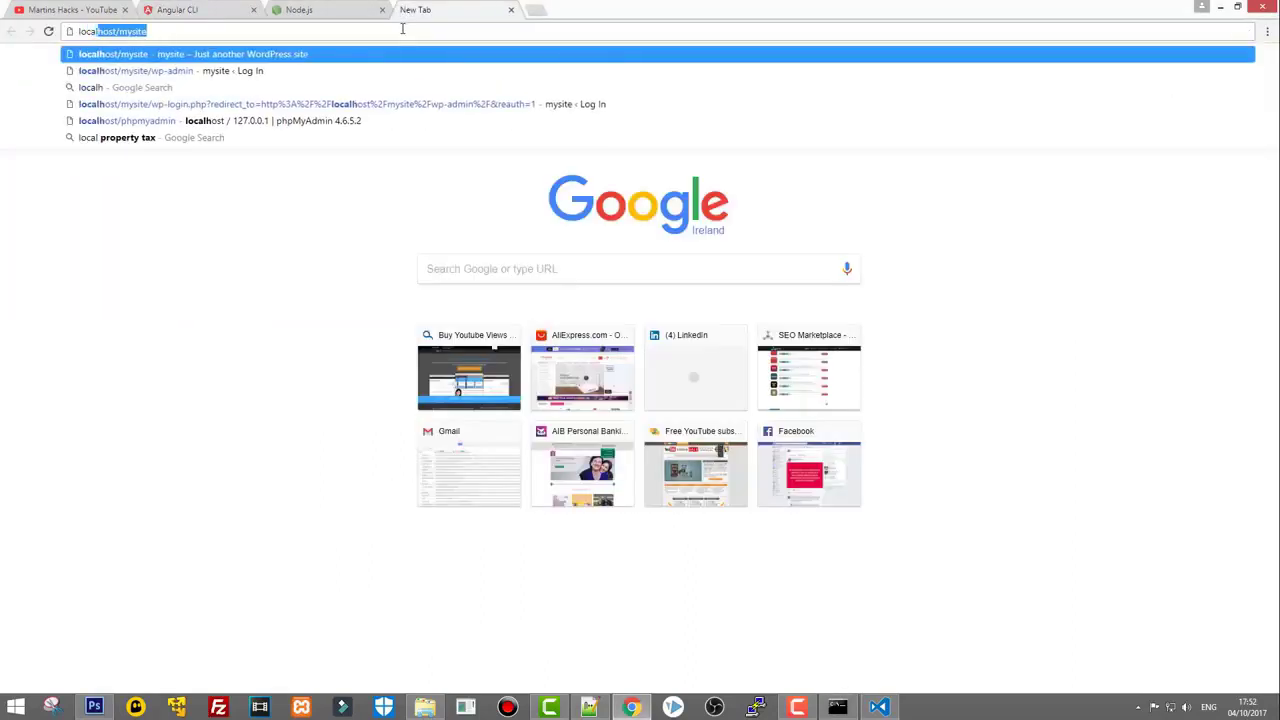
pyautogui.write('host:')
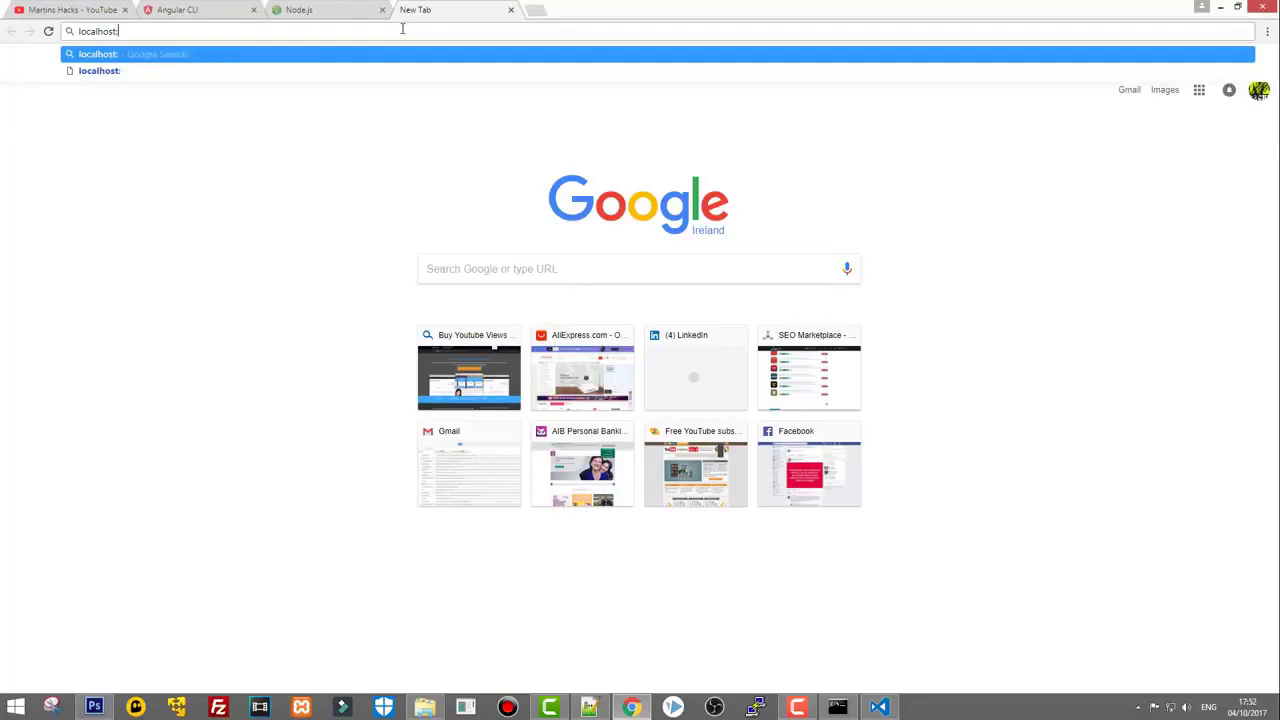
pyautogui.write('4200')
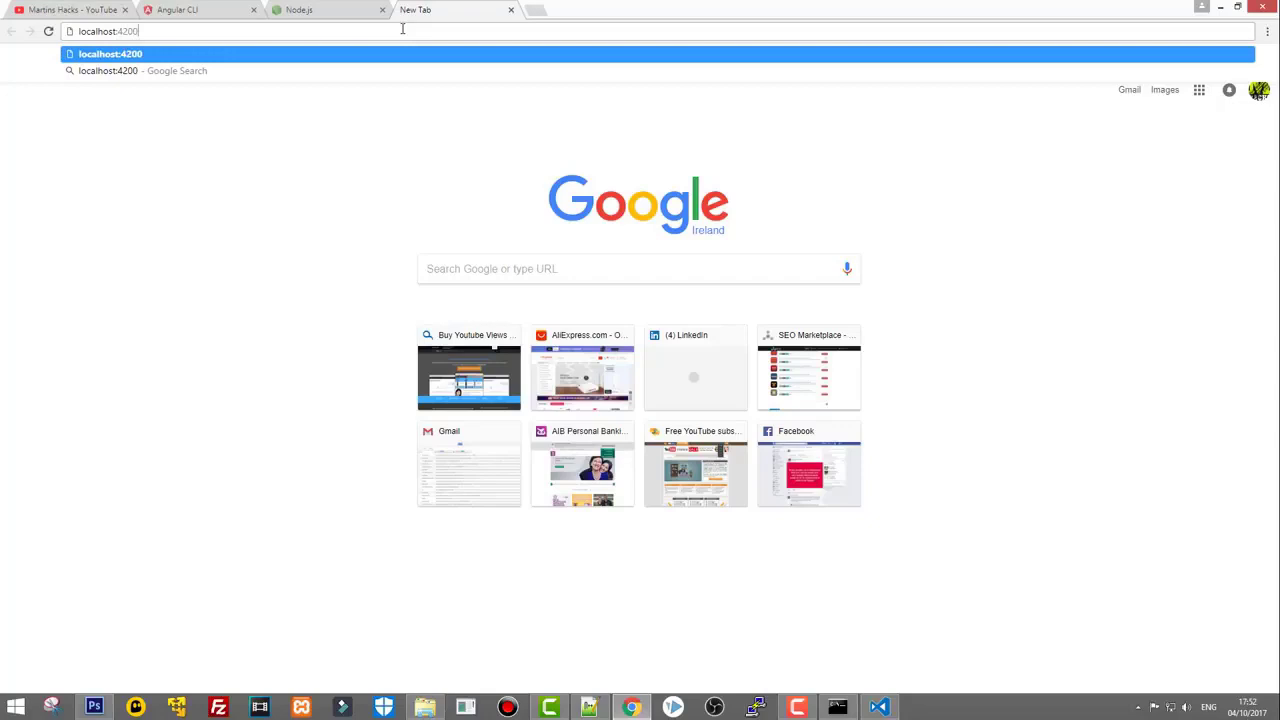
pyautogui.press('Return')
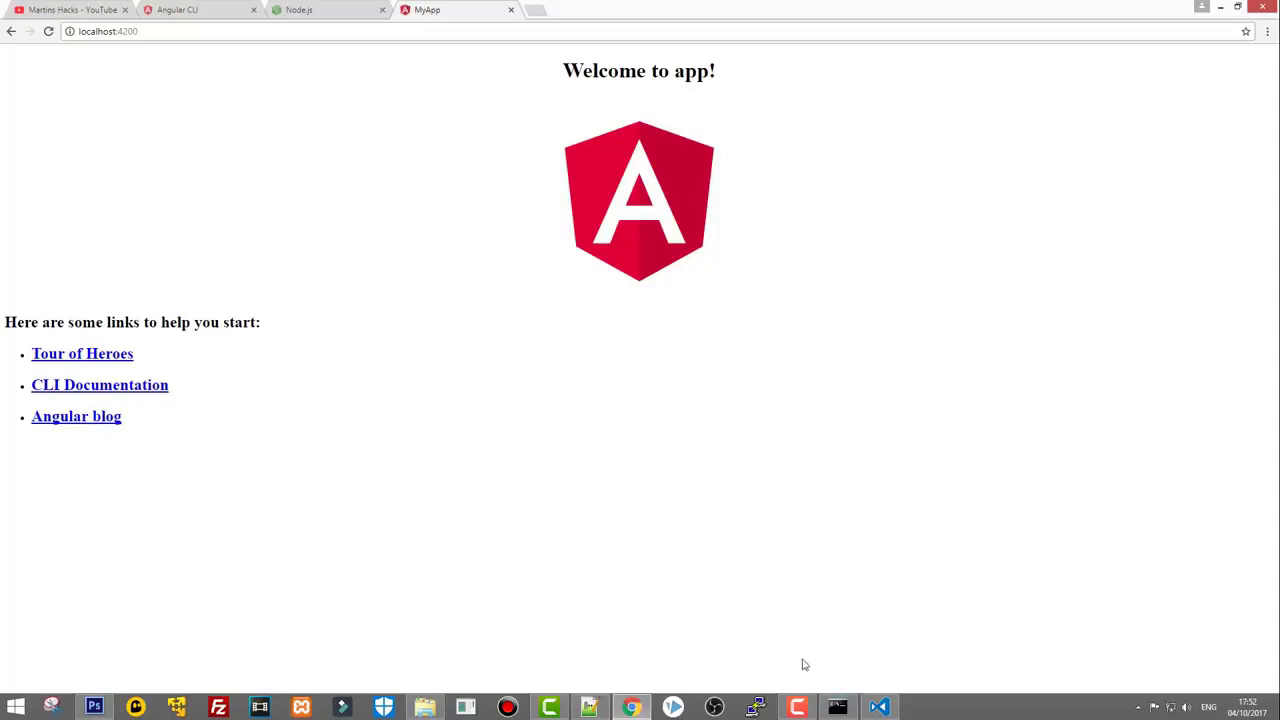
# Step: Switch to Visual Studio Code and open the my-app folder from the Desktop
pyautogui.click(879, 707)
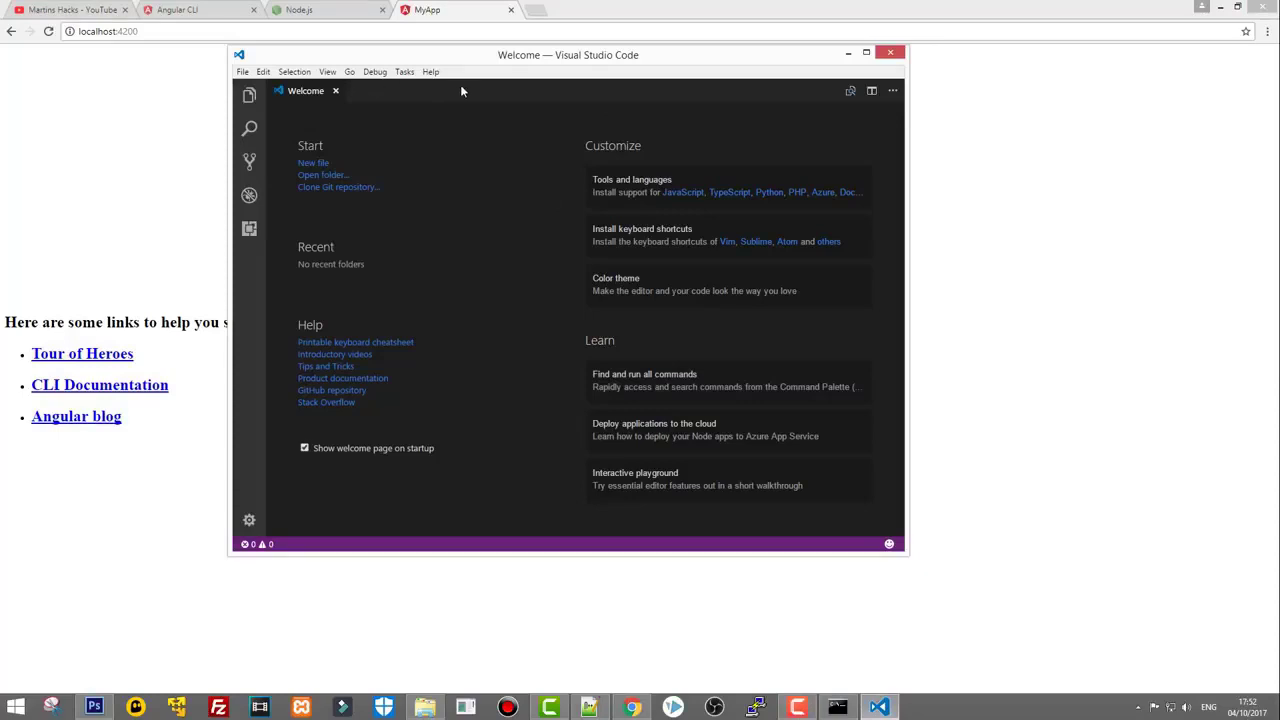
pyautogui.click(243, 72)
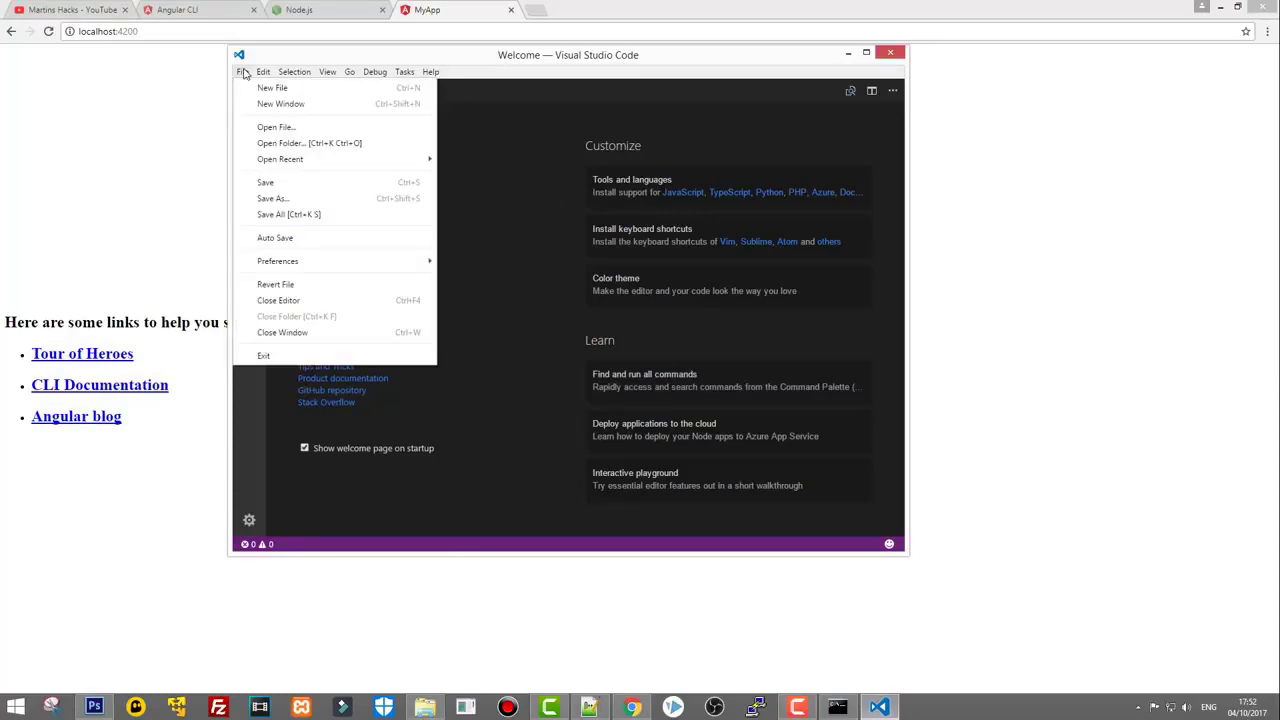
pyautogui.click(268, 141)
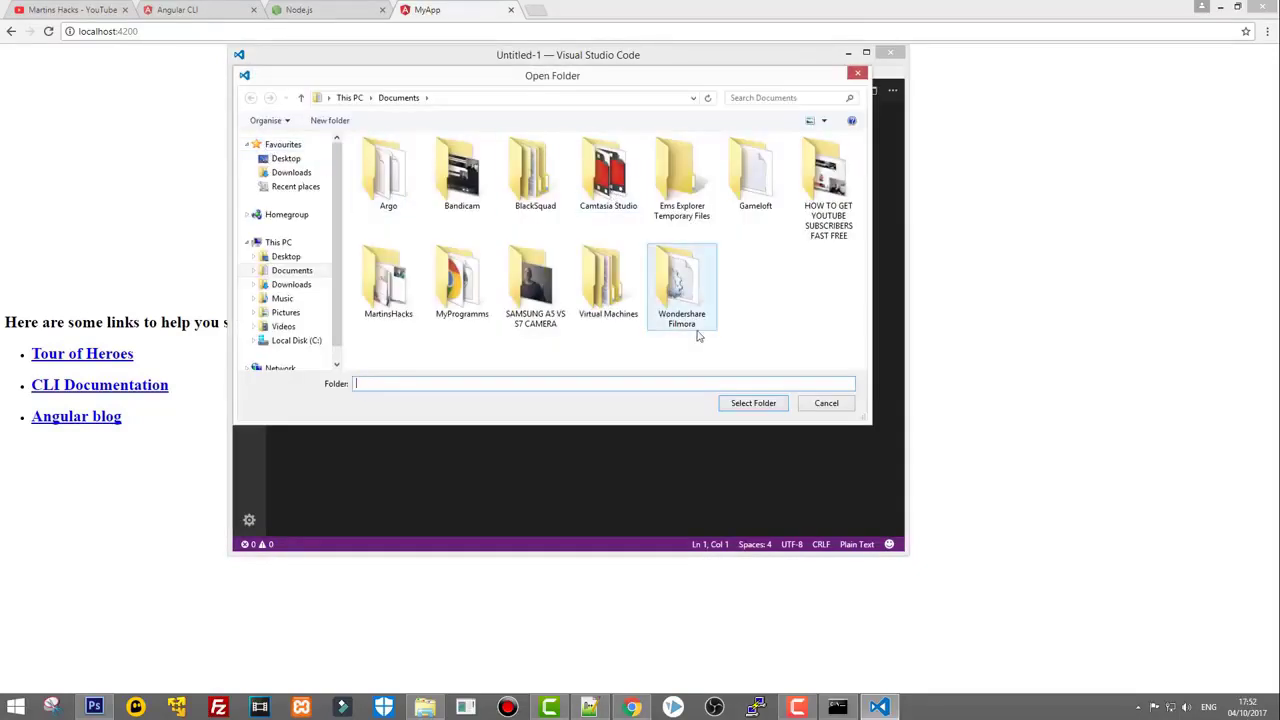
pyautogui.click(284, 256)
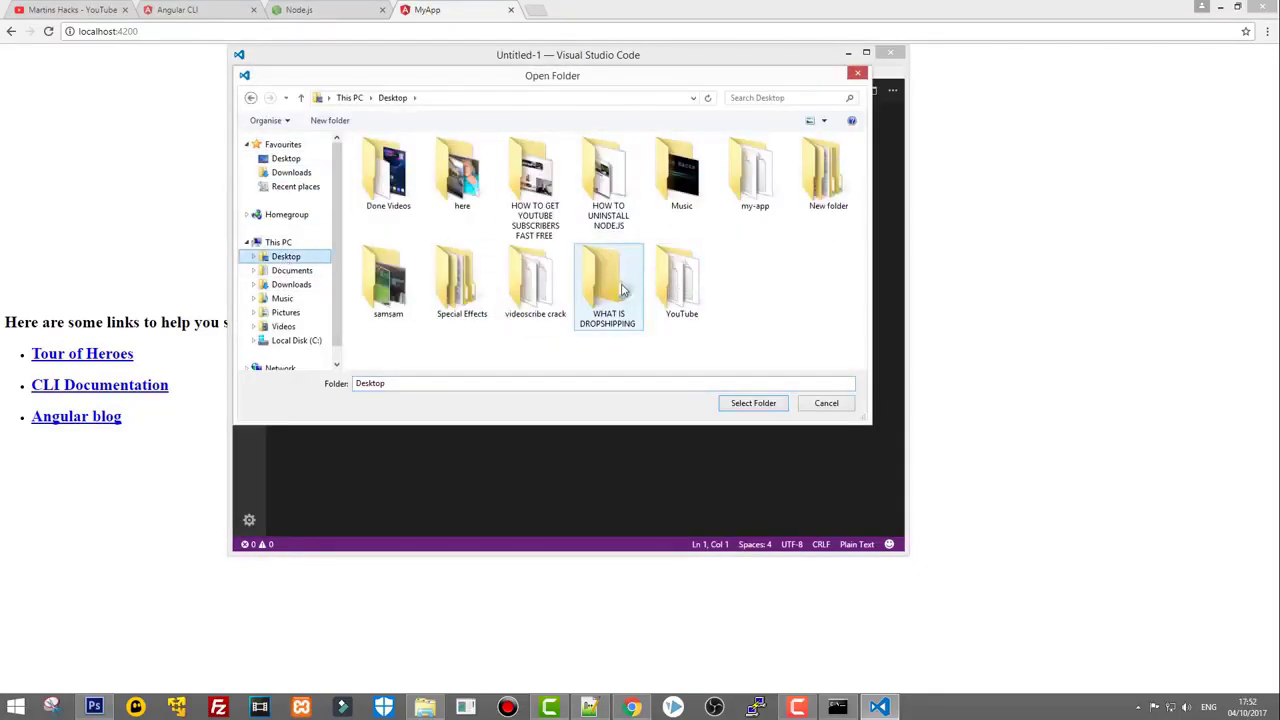
pyautogui.click(752, 180)
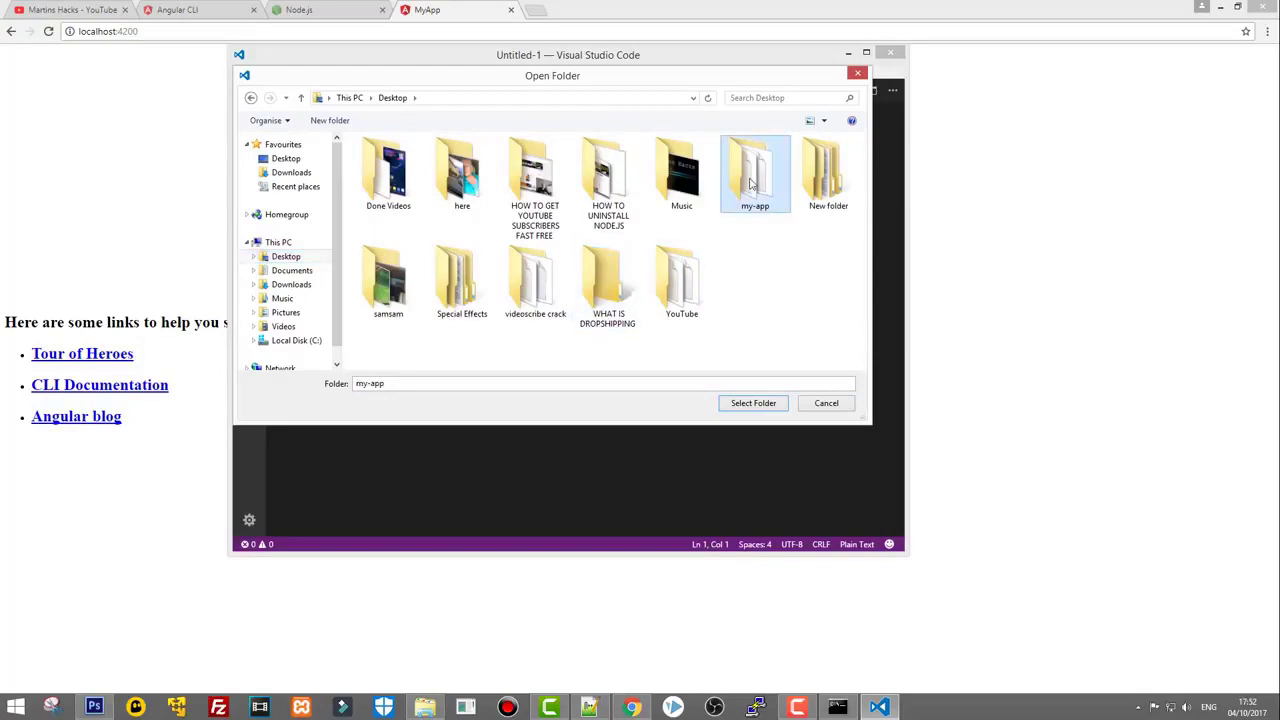
pyautogui.click(752, 403)
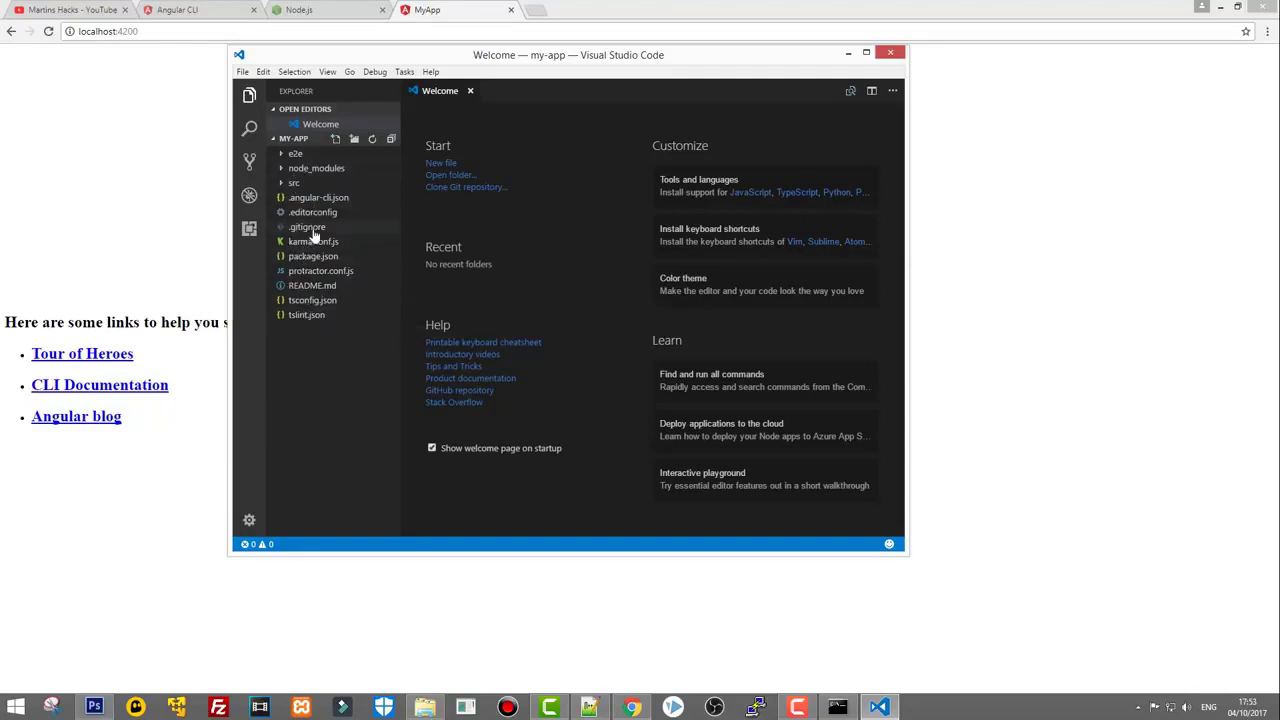
# Step: Expand the project's src folder and open index.html to view its code
pyautogui.click(290, 183)
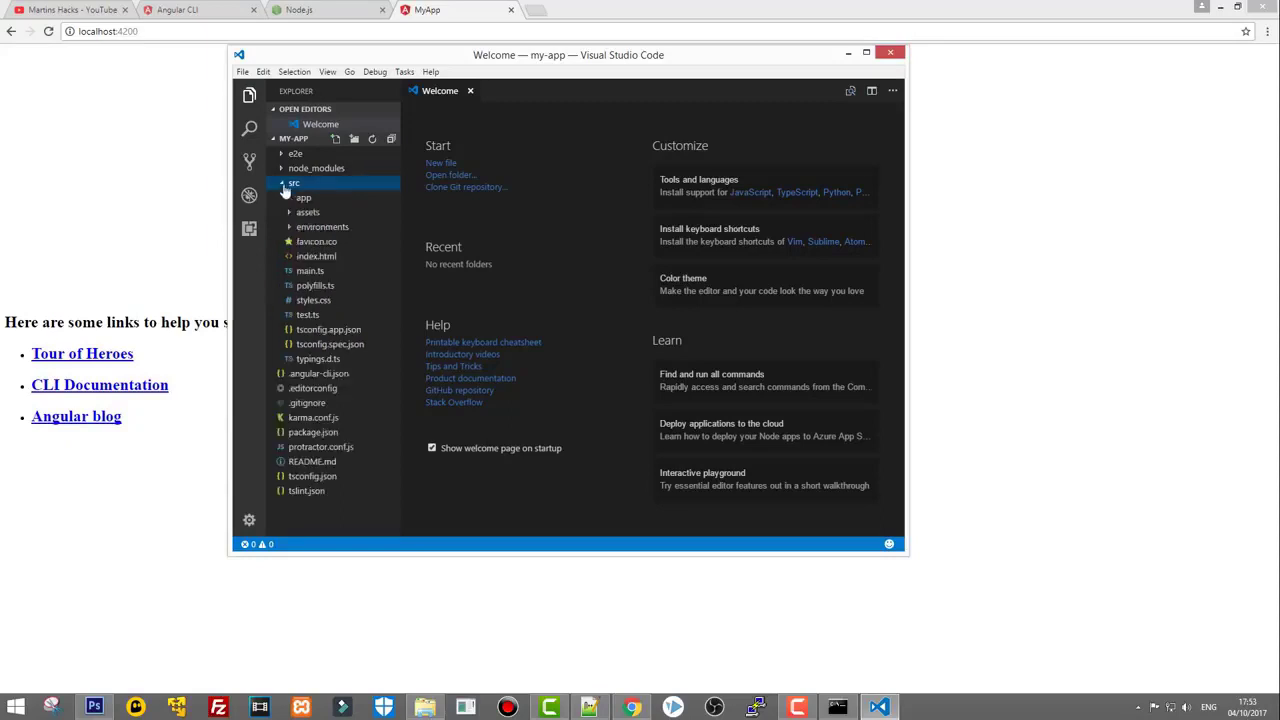
pyautogui.click(318, 258)
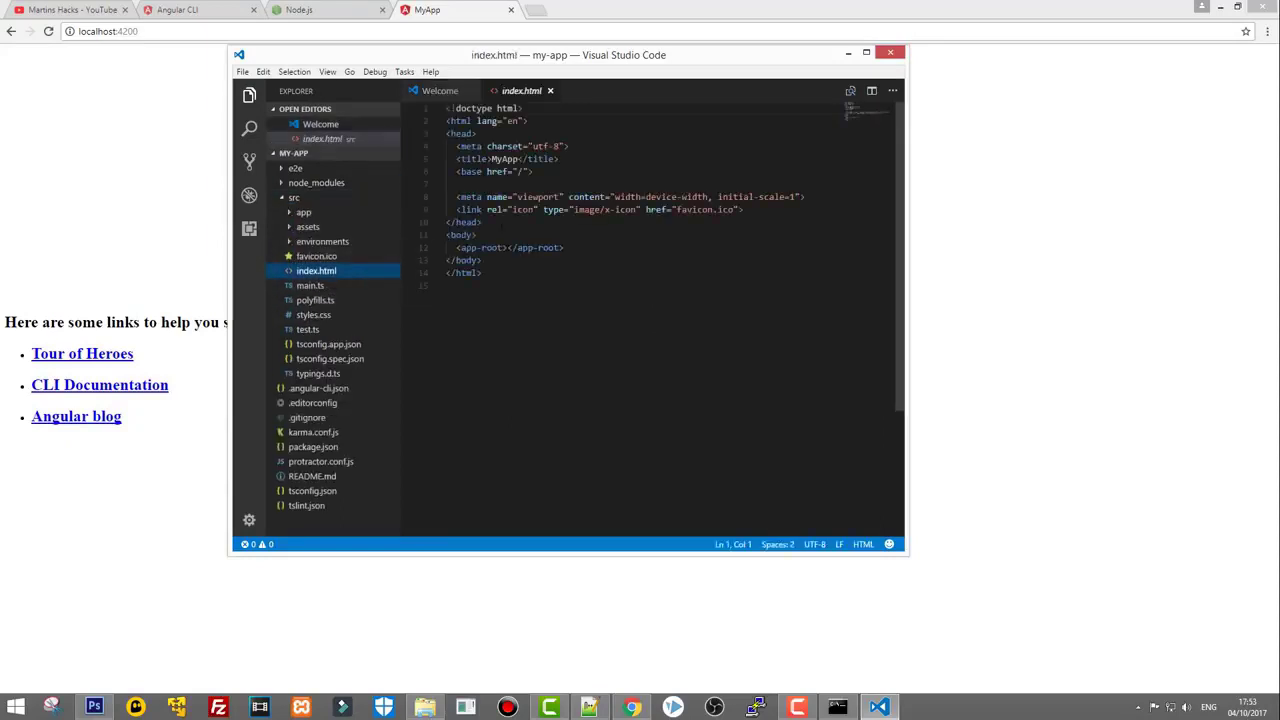